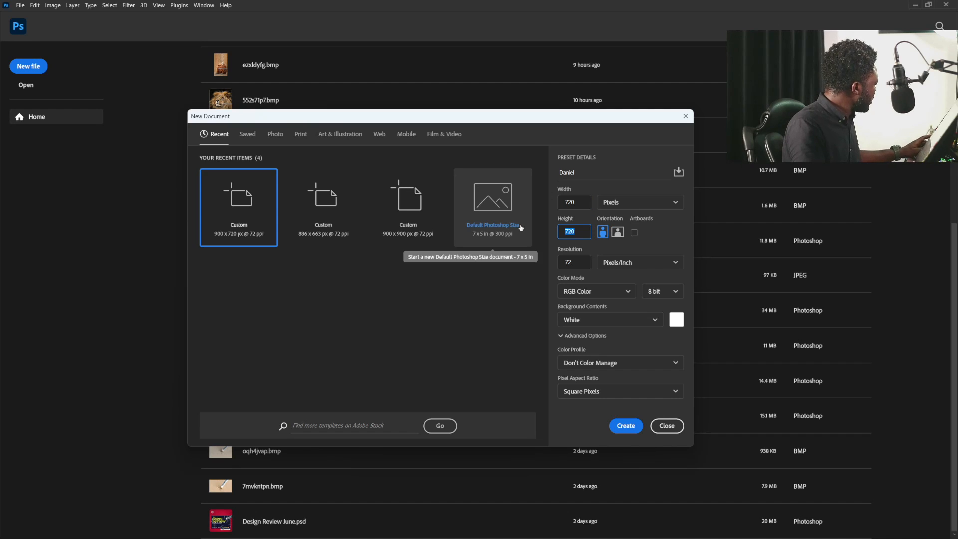
Create a 720 × 900 px RGB document at 72 pixels per inch and place the BG cave image across the whole canvas
text(900)
key(Tab)
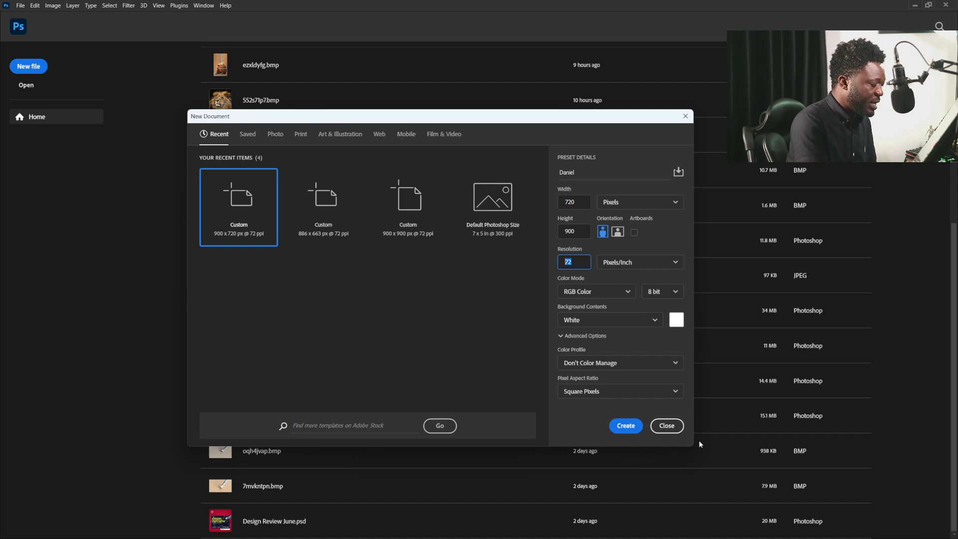
click(625, 425)
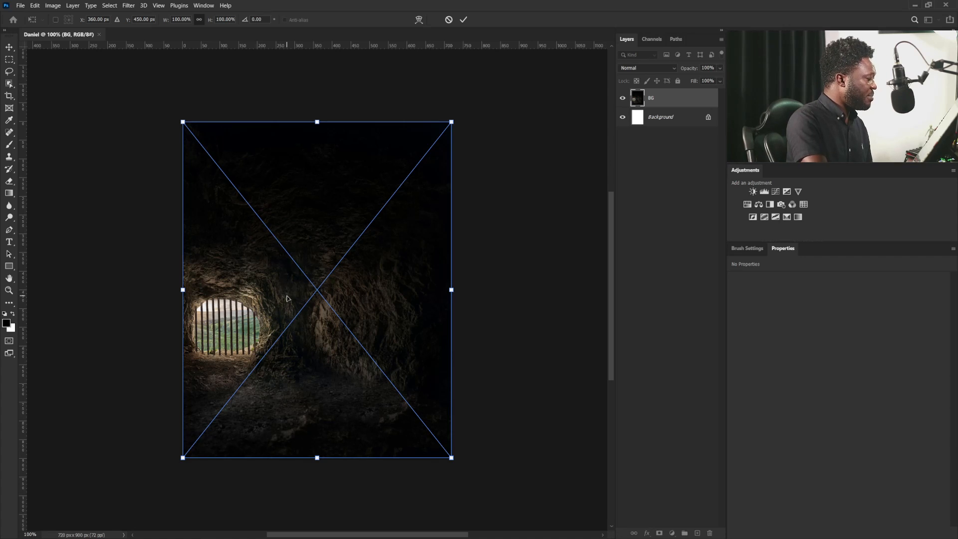
key(Return)
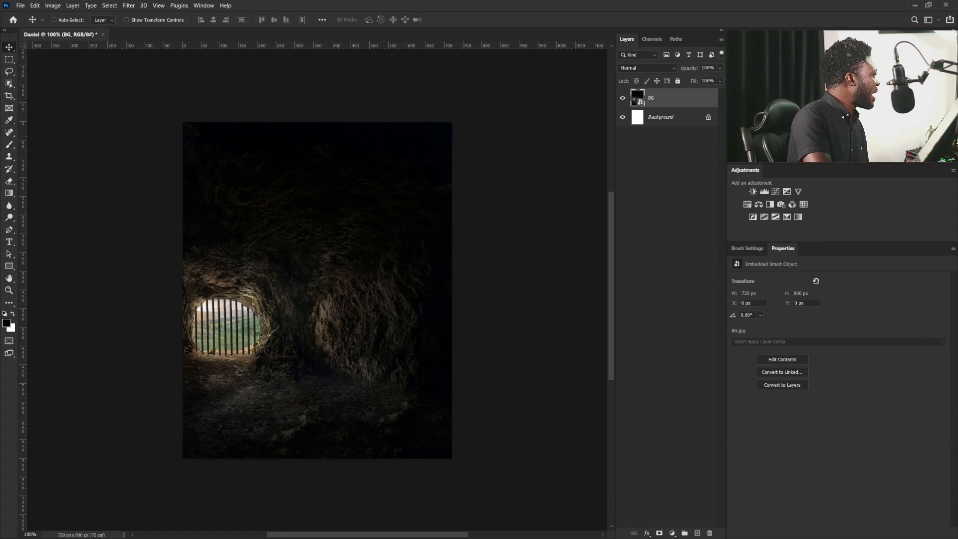
Place the Dan image, scaled to about 261 × 371 px, so the seated man is on the right side of the cave floor
drag(2, 139, 377, 274)
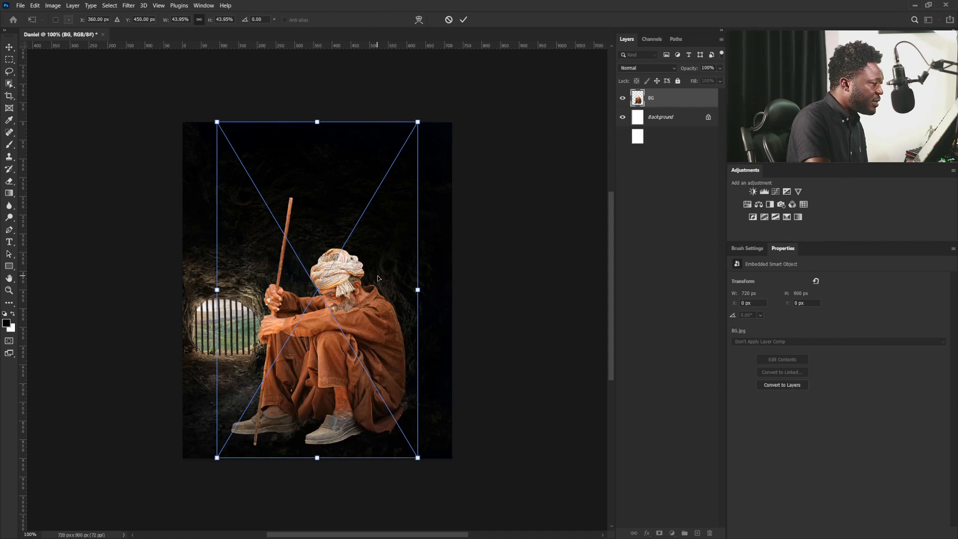
drag(418, 122, 313, 264)
drag(278, 375, 387, 332)
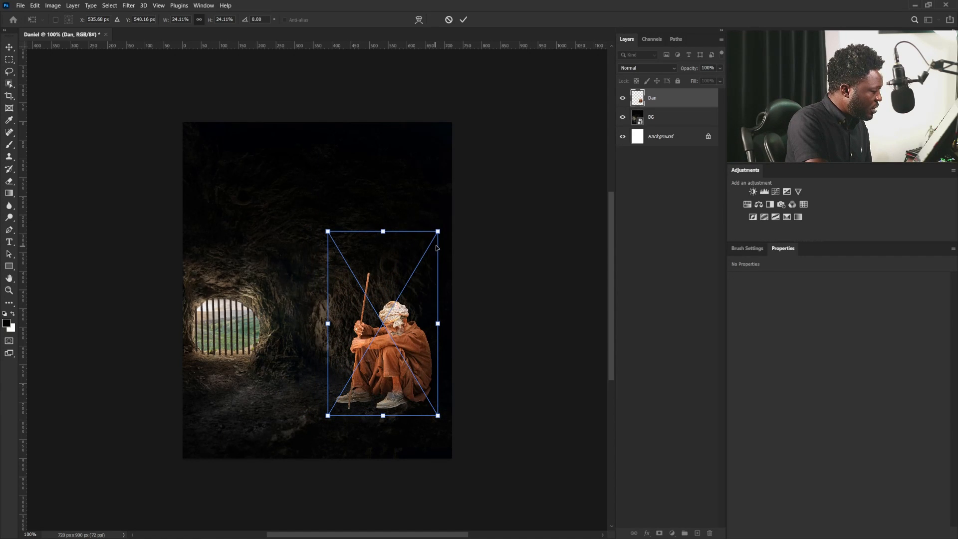
drag(438, 232, 441, 229)
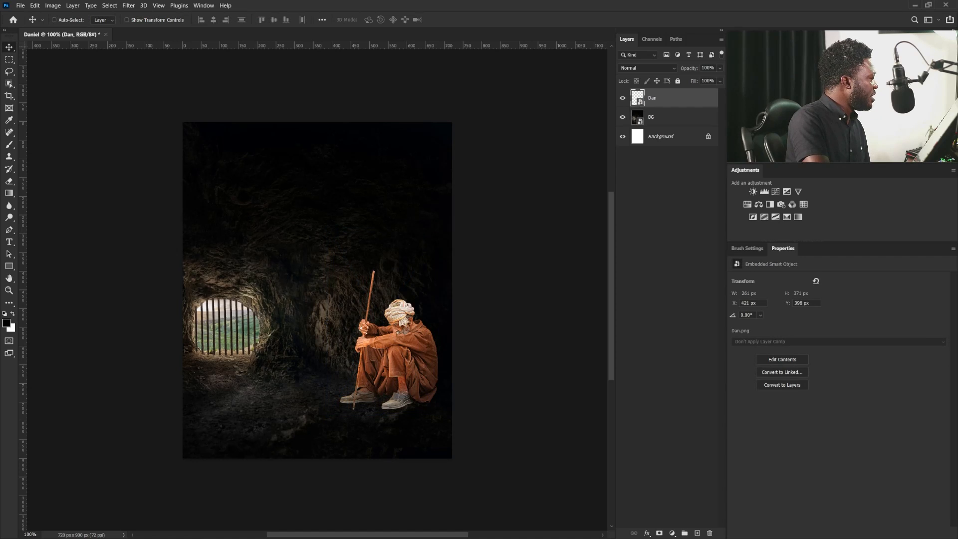
Place the sleeping lion image at about 656 × 208 px across the lower foreground, in front of the seated man
drag(20, 214, 404, 372)
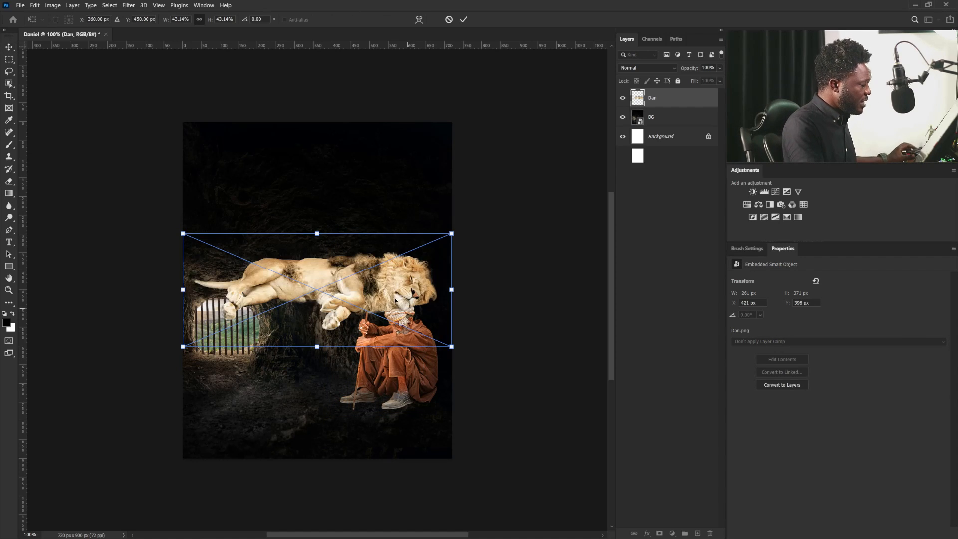
drag(395, 300, 395, 449)
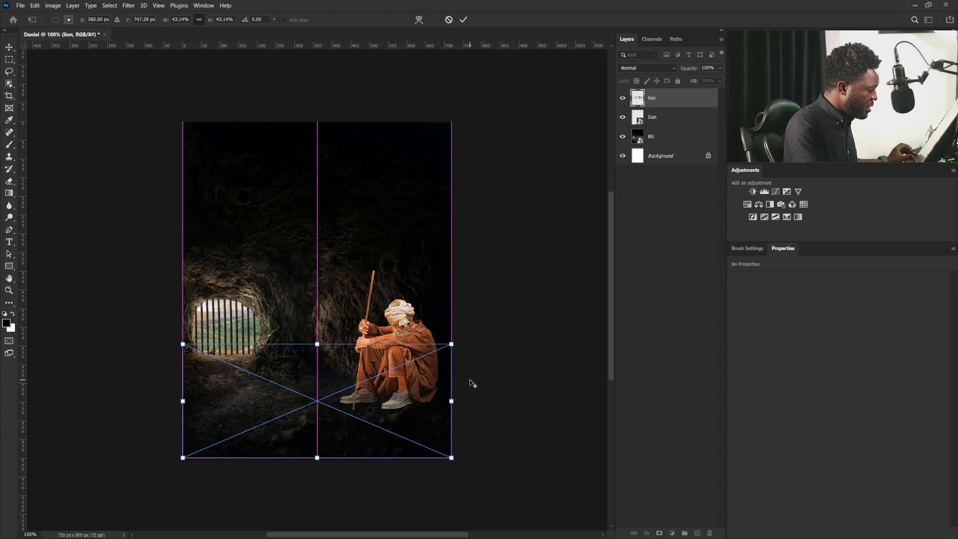
mouse_move(452, 344)
mouse_down()
mouse_move(461, 337)
mouse_move(452, 344)
mouse_up()
drag(435, 391, 419, 400)
key(Return)
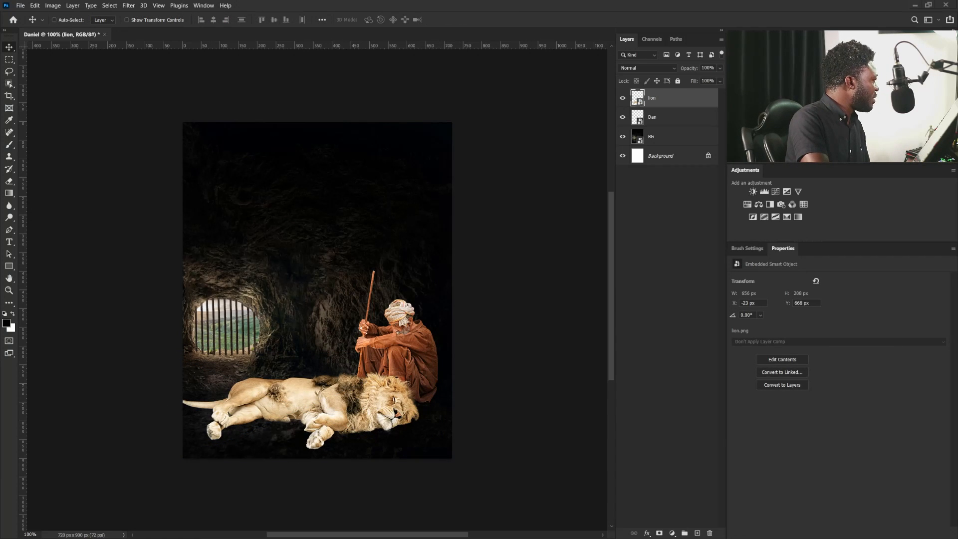
Place the lion2 image at about 309 × 262 px beside the seated man and put its layer beneath the sleeping lion's layer
drag(326, 341, 330, 345)
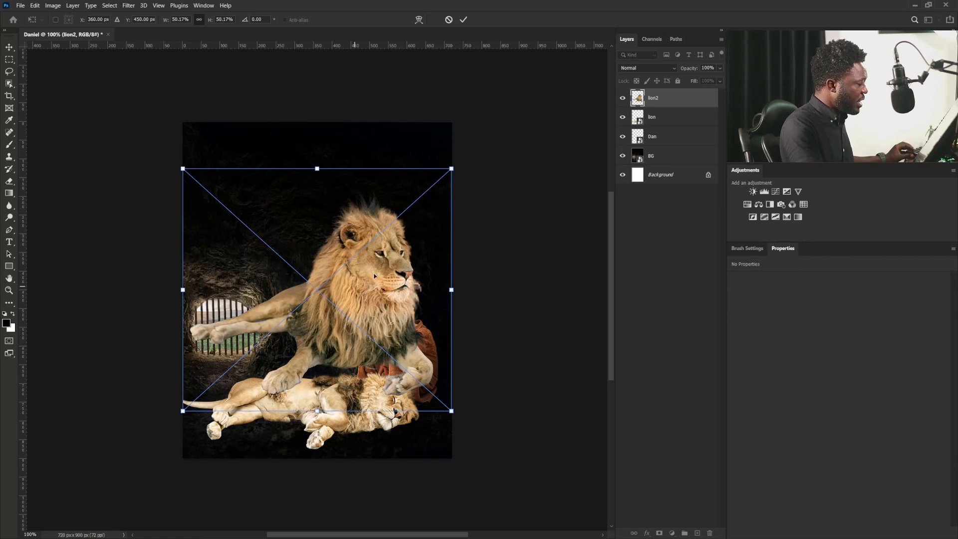
drag(451, 169, 390, 223)
drag(348, 282, 348, 347)
drag(390, 290, 376, 302)
drag(288, 344, 303, 352)
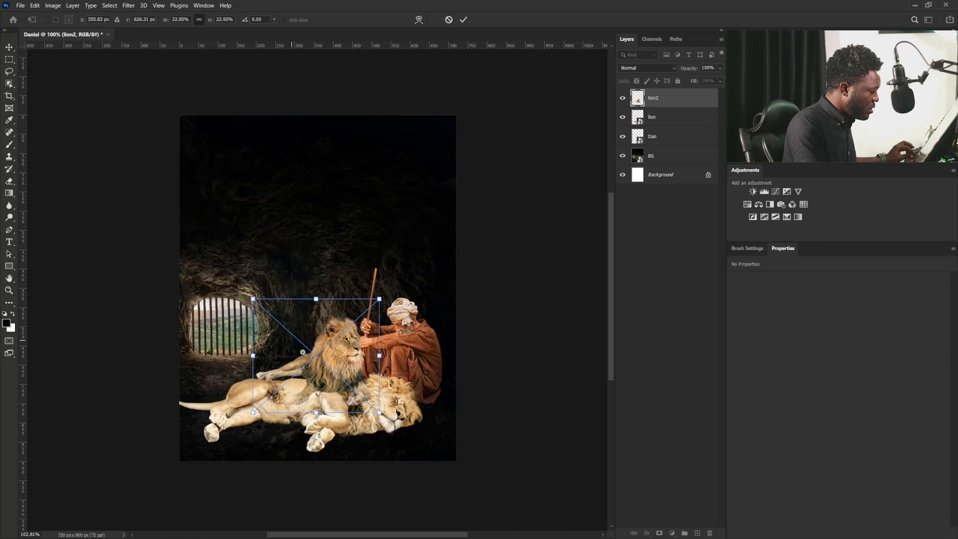
drag(303, 353, 322, 357)
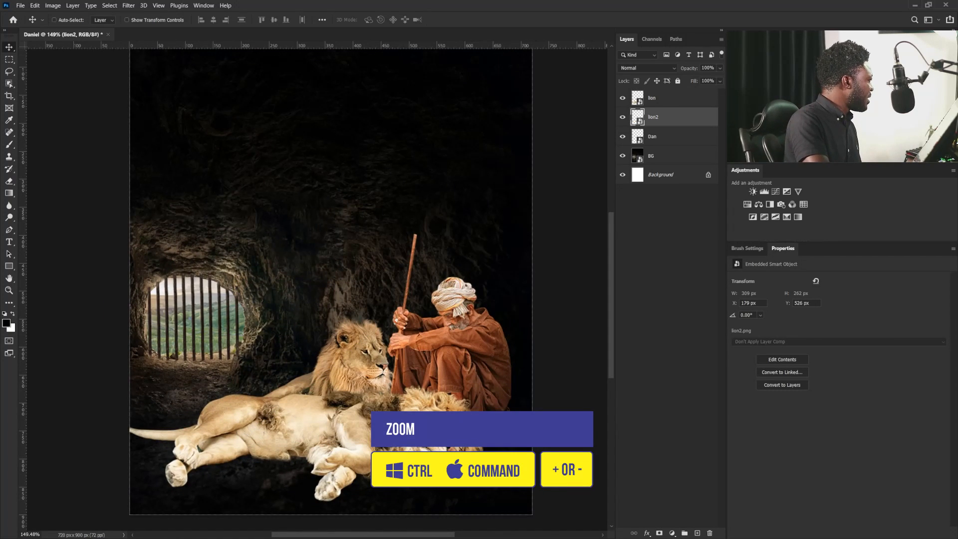
Place the lion3 image in front of the barred opening, flipped horizontally and scaled down to about 50 × 111 px
drag(441, 353, 239, 358)
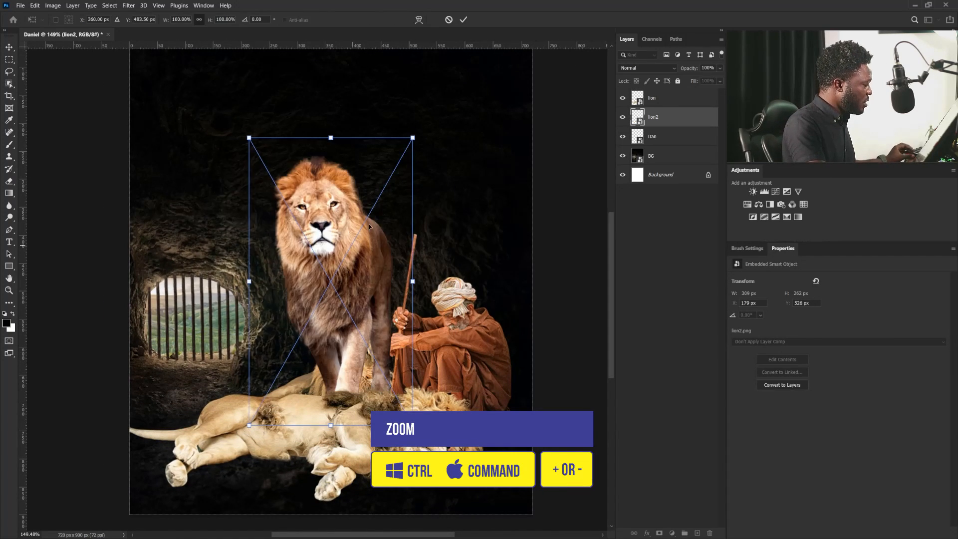
drag(412, 140, 350, 219)
drag(352, 264, 210, 326)
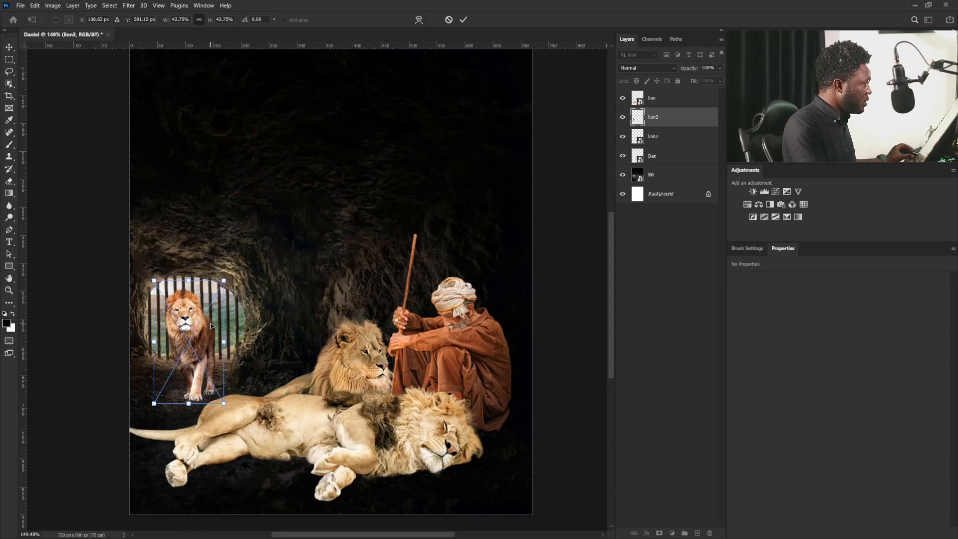
right_click(194, 325)
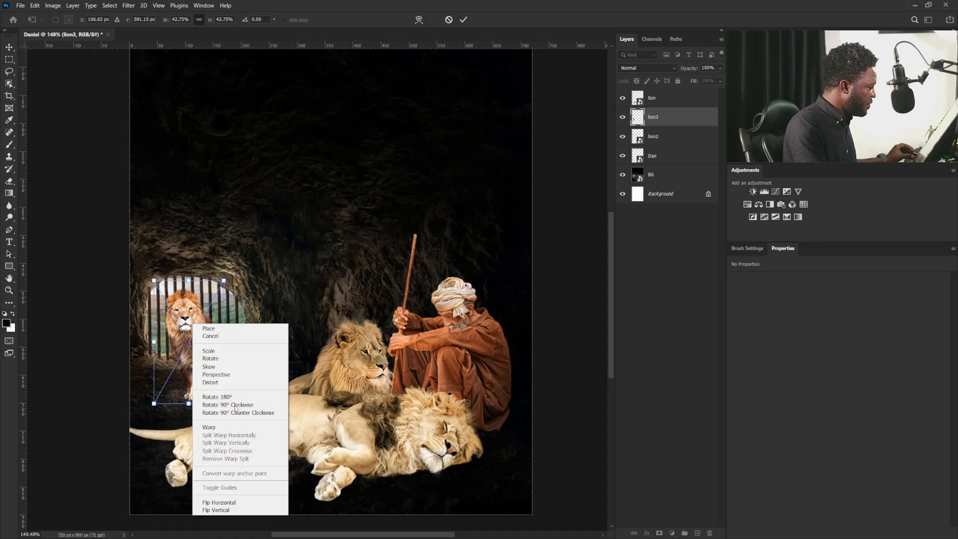
click(227, 504)
drag(224, 281, 207, 309)
key(Return)
drag(375, 298, 384, 309)
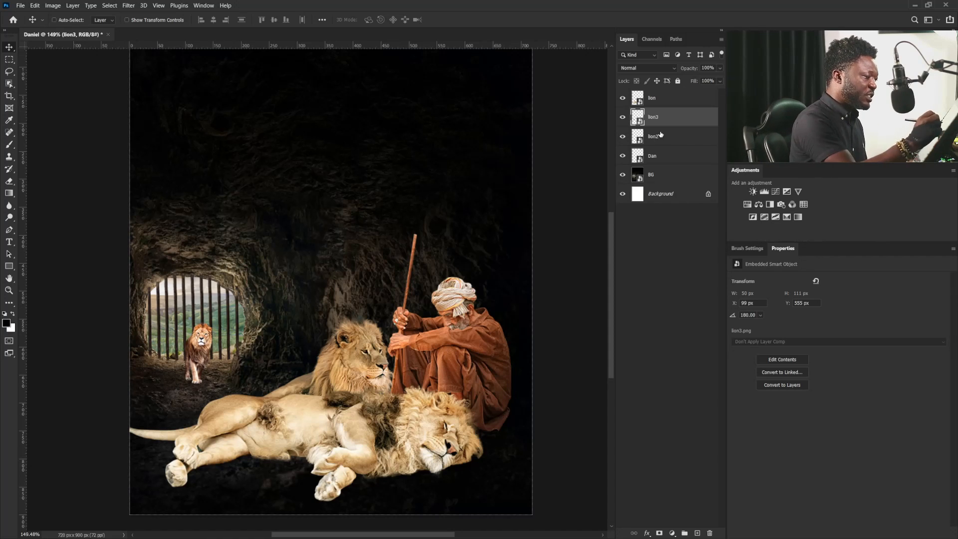
Add a new layer named "shadow" above the Dan layer and clip it to Dan
click(657, 157)
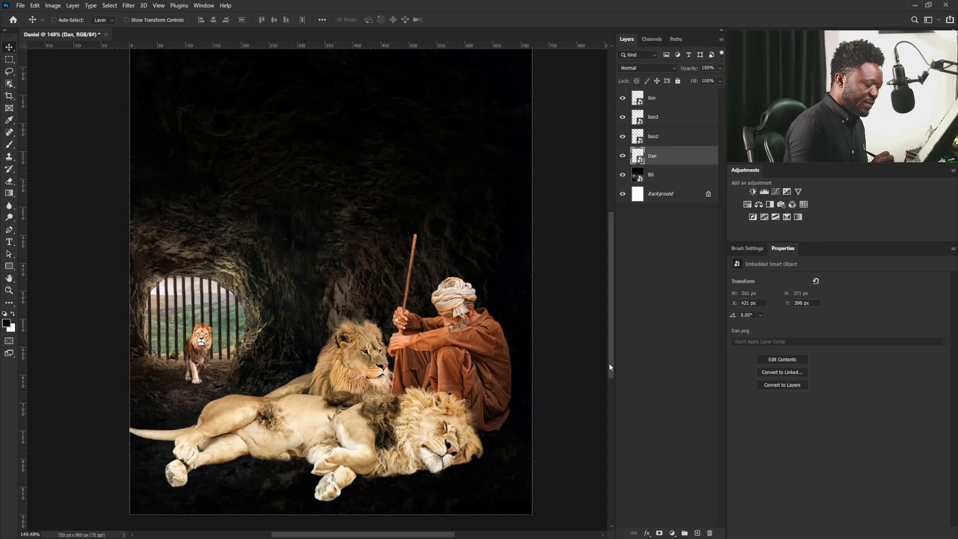
click(698, 532)
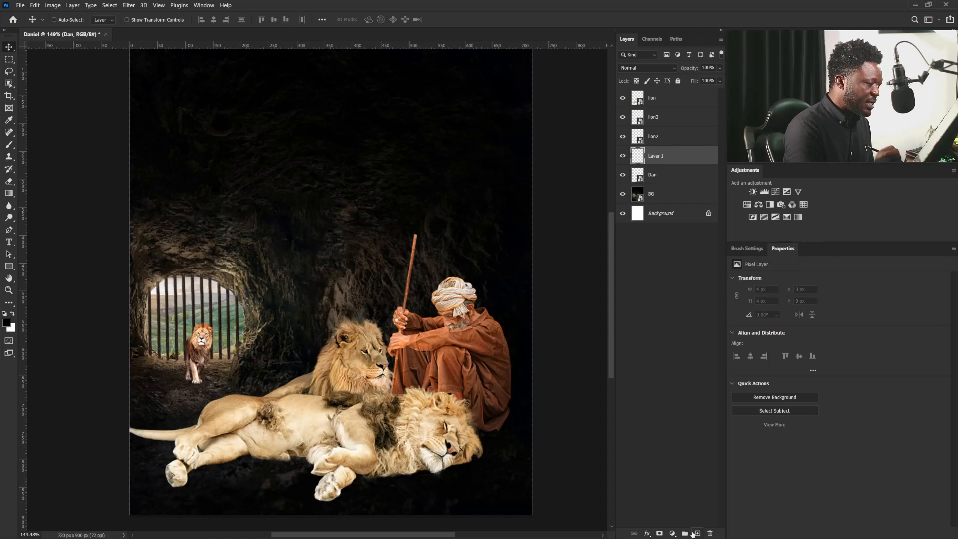
double_click(655, 156)
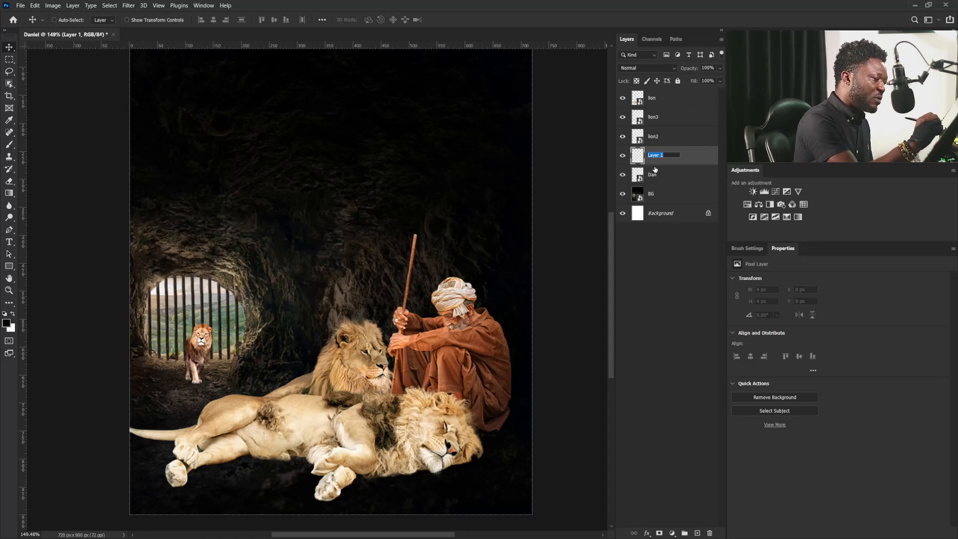
text(shadow)
key(Return)
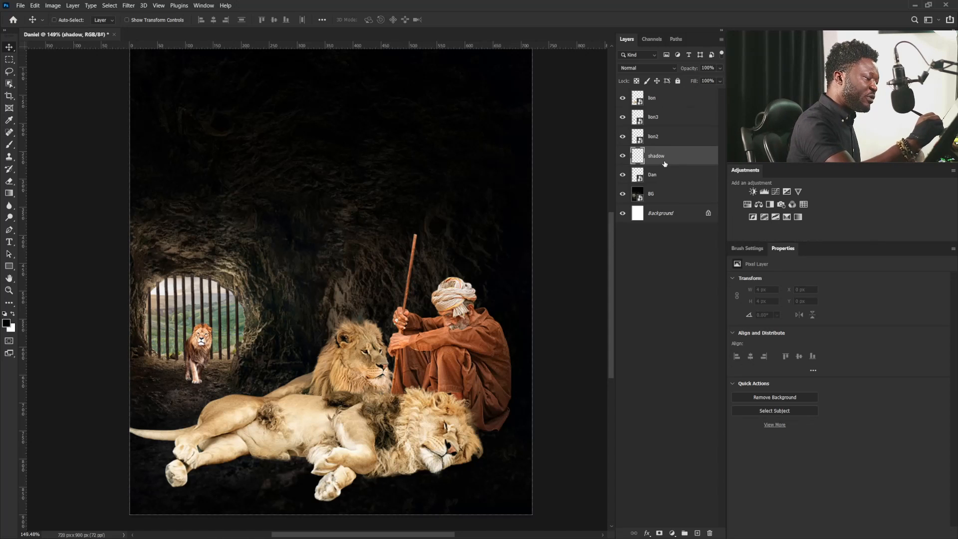
drag(666, 164, 663, 164)
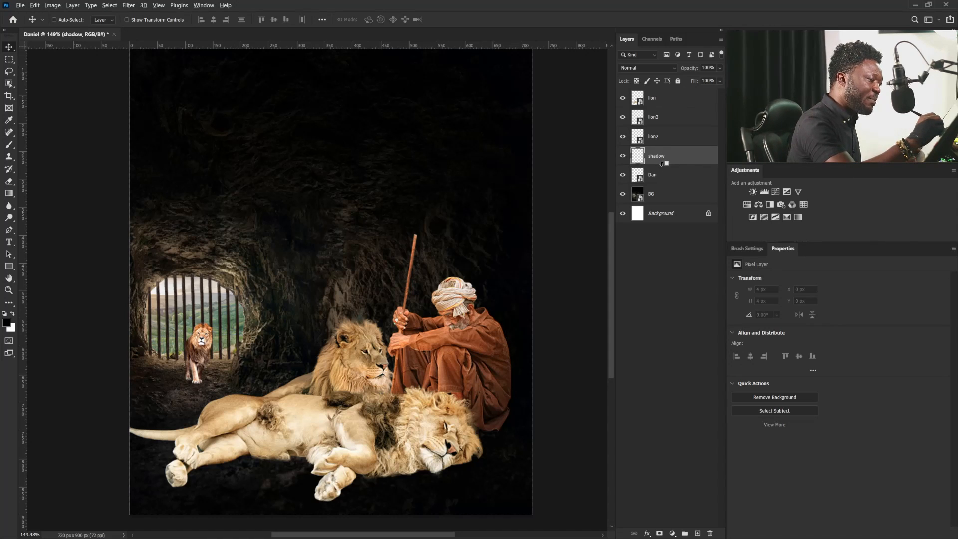
alt+click(662, 165)
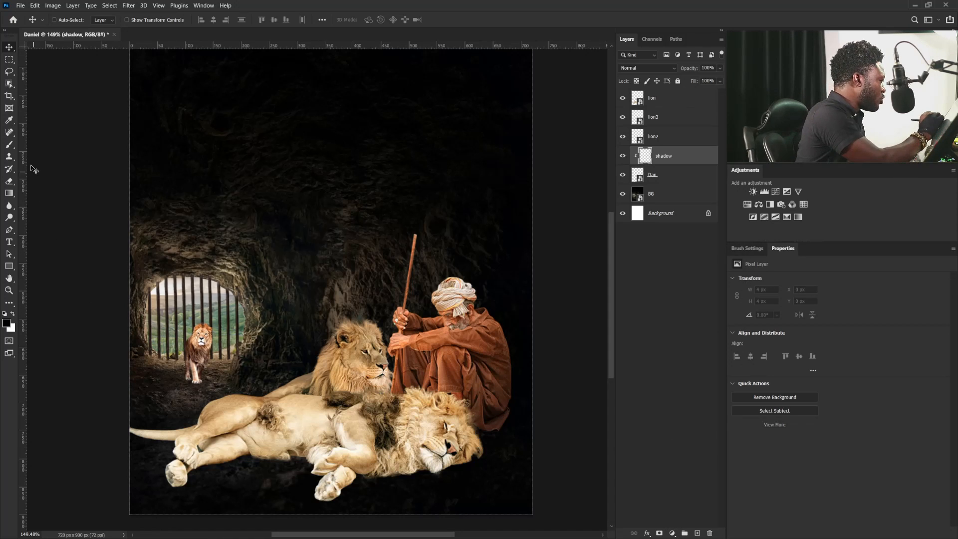
Set up the Brush tool with the 30 px soft round tip and turn off the Transfer option
click(9, 144)
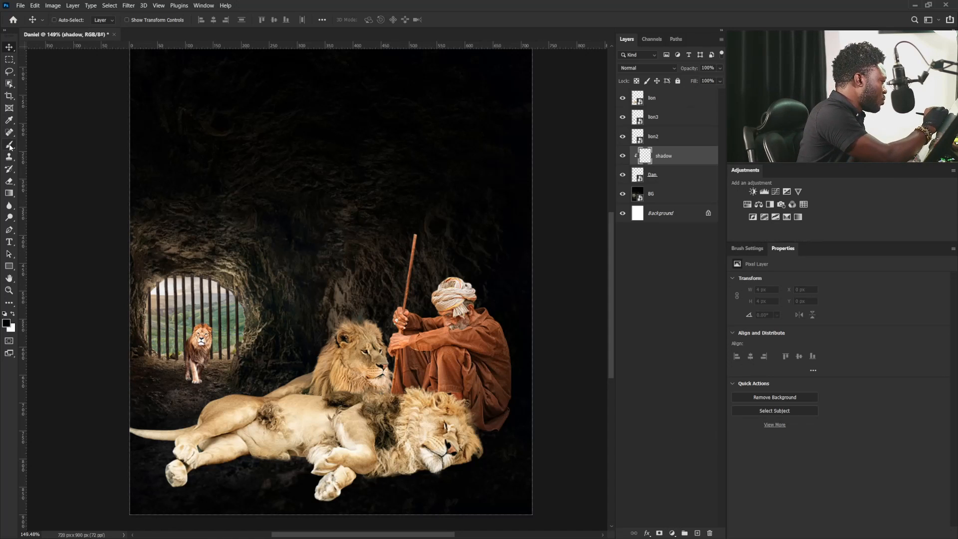
click(752, 250)
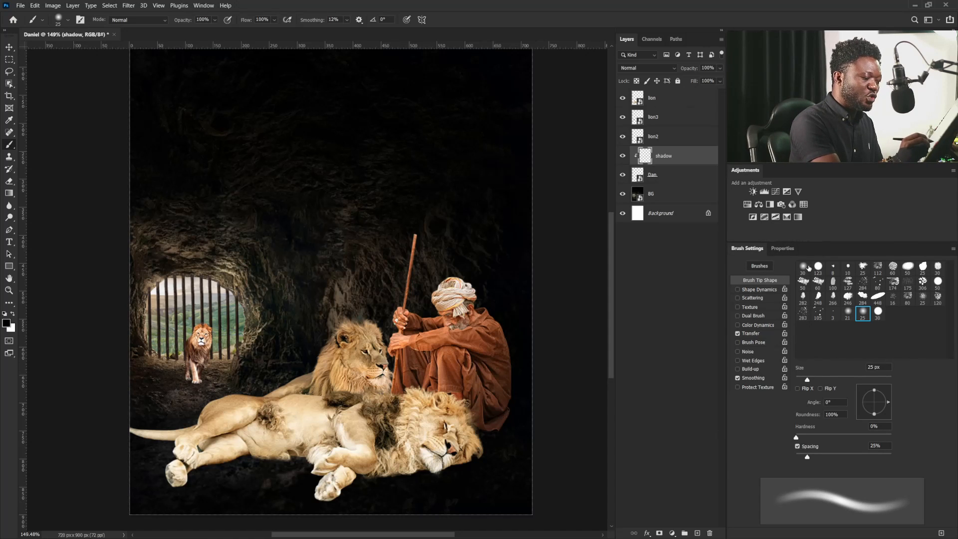
click(802, 266)
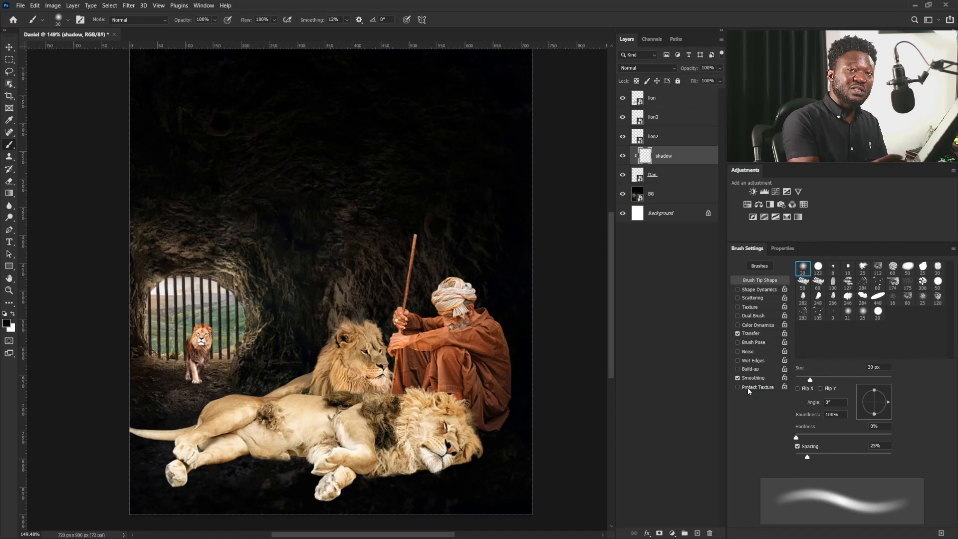
click(754, 334)
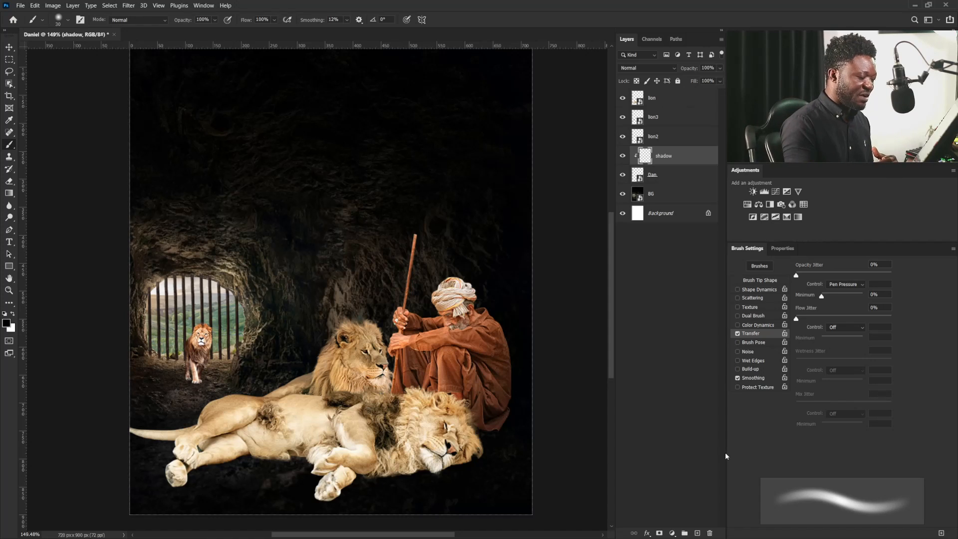
click(738, 334)
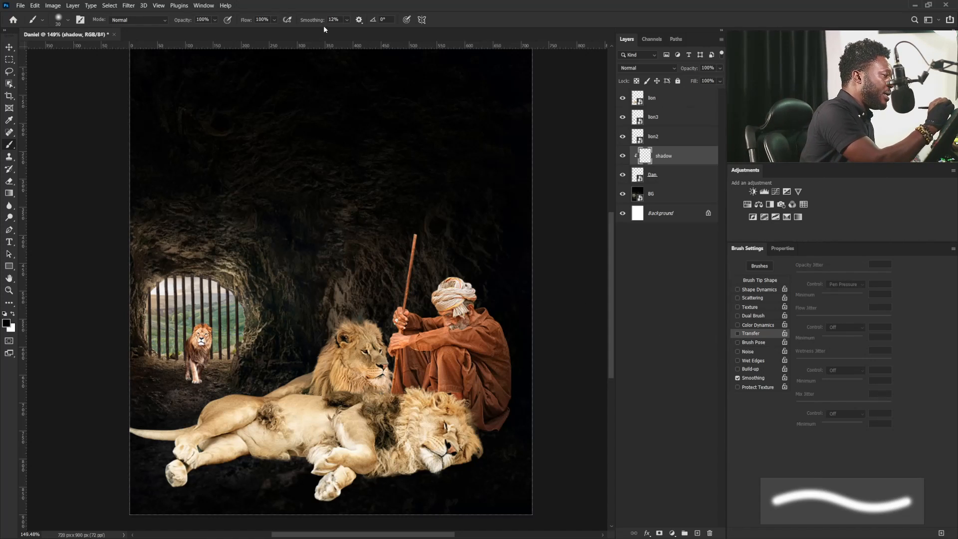
click(263, 20)
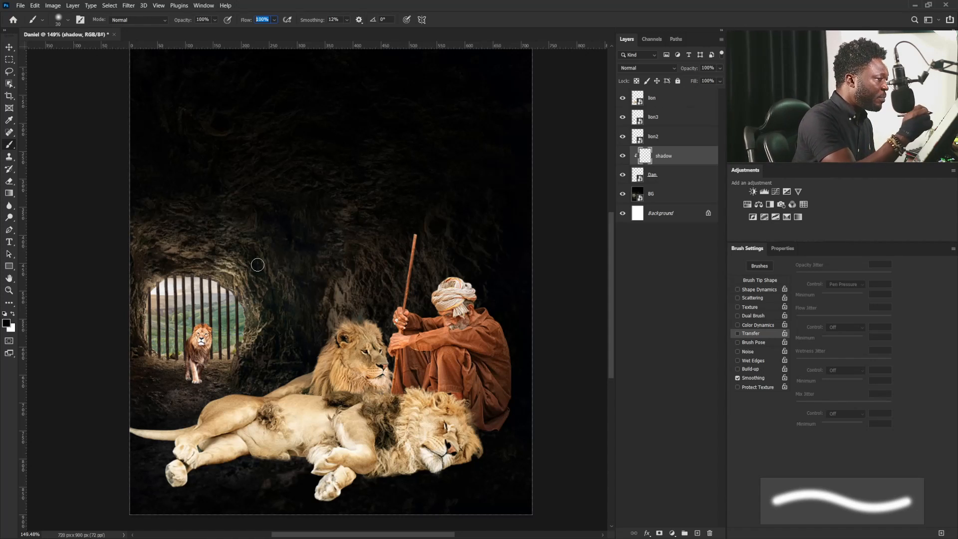
click(274, 19)
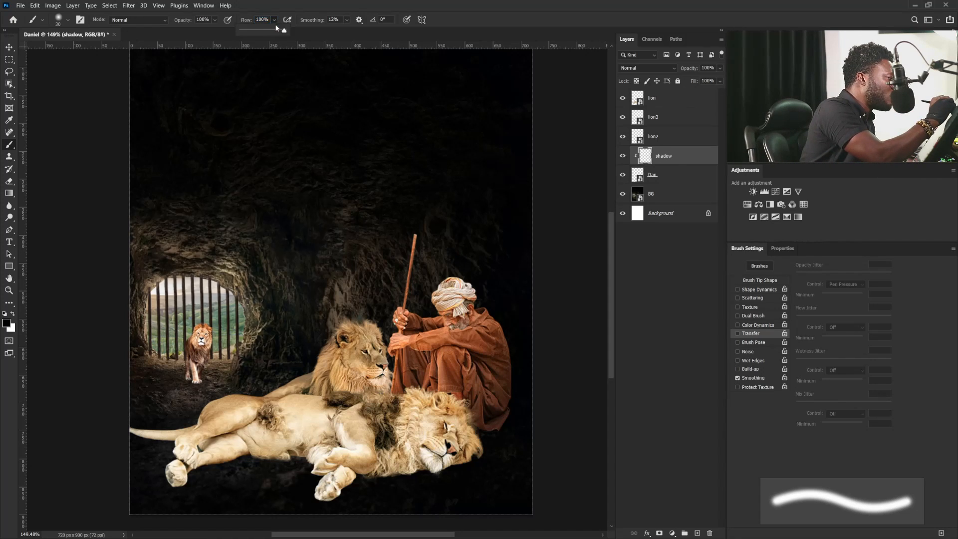
click(487, 292)
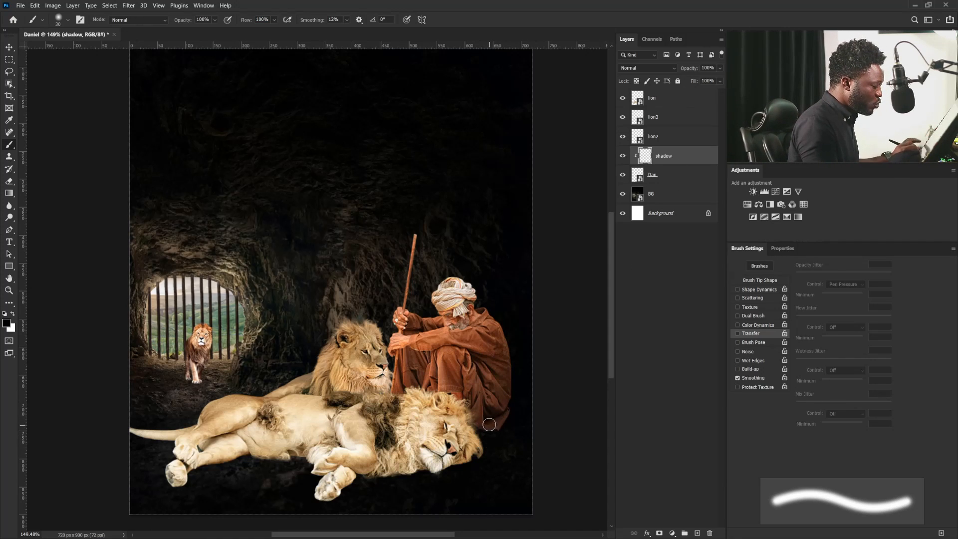
Enlarge the brush to 60 px for painting around the seated man
scroll(477, 410, up, 2)
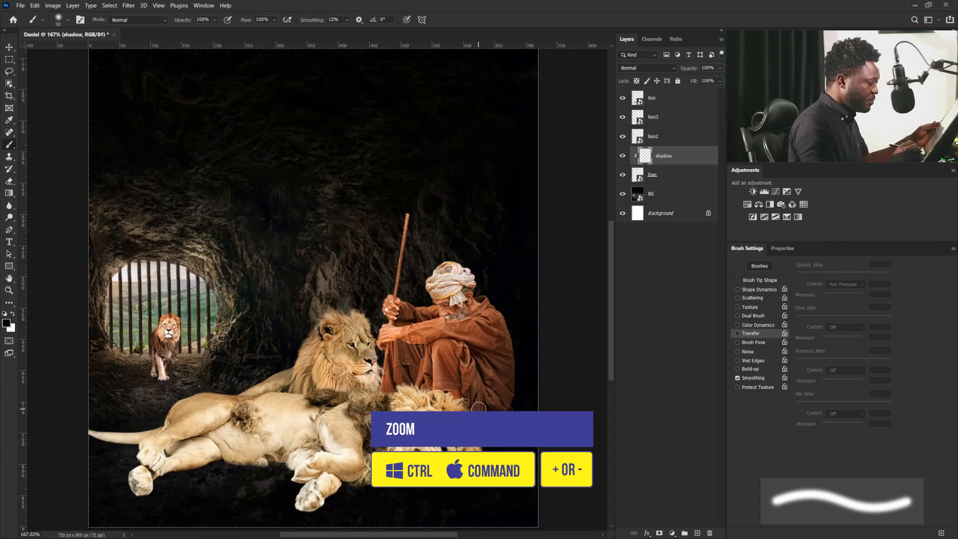
key(bracketright)
key(bracketright)
key(bracketright)
key(bracketright)
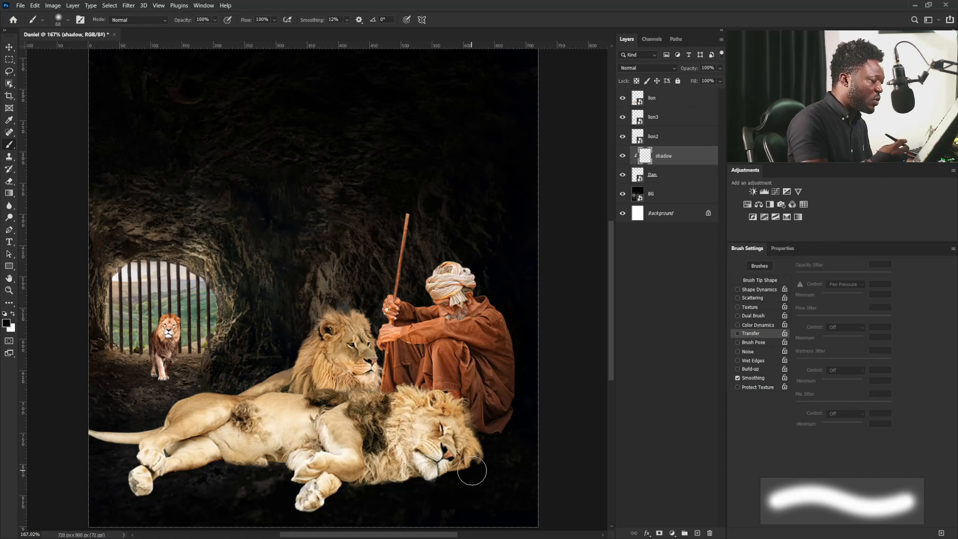
Move the seated man slightly upward behind the sleeping lion and make the shadow layer active again
key(v)
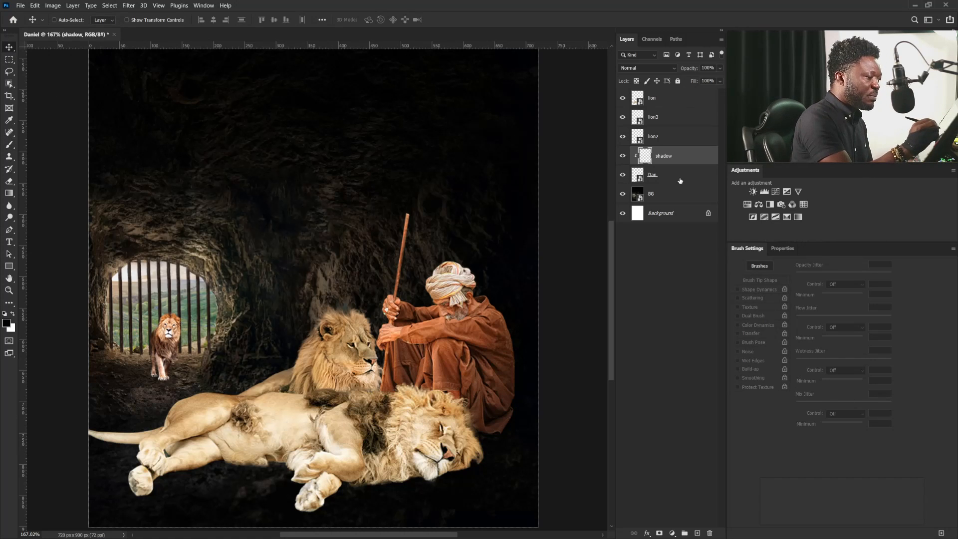
drag(493, 342, 491, 334)
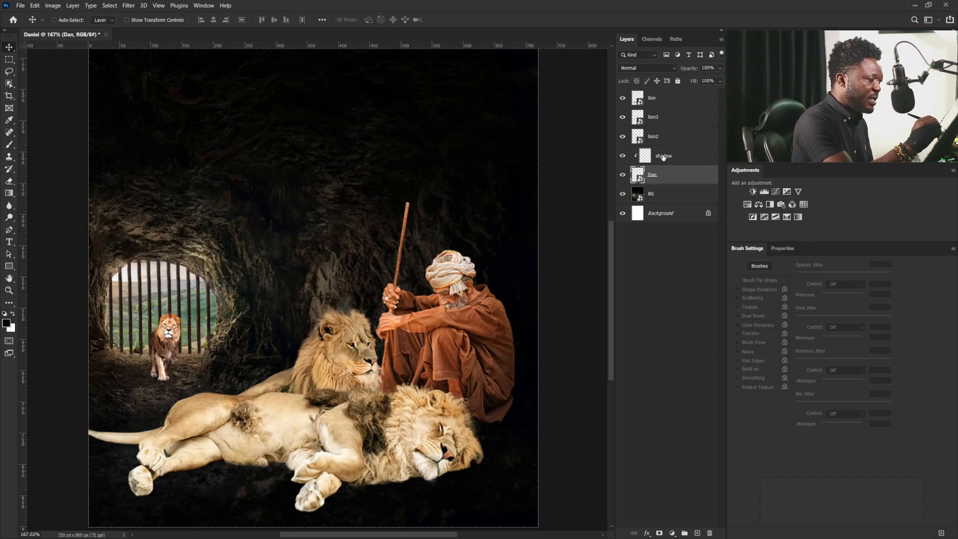
key(alt+bracketright)
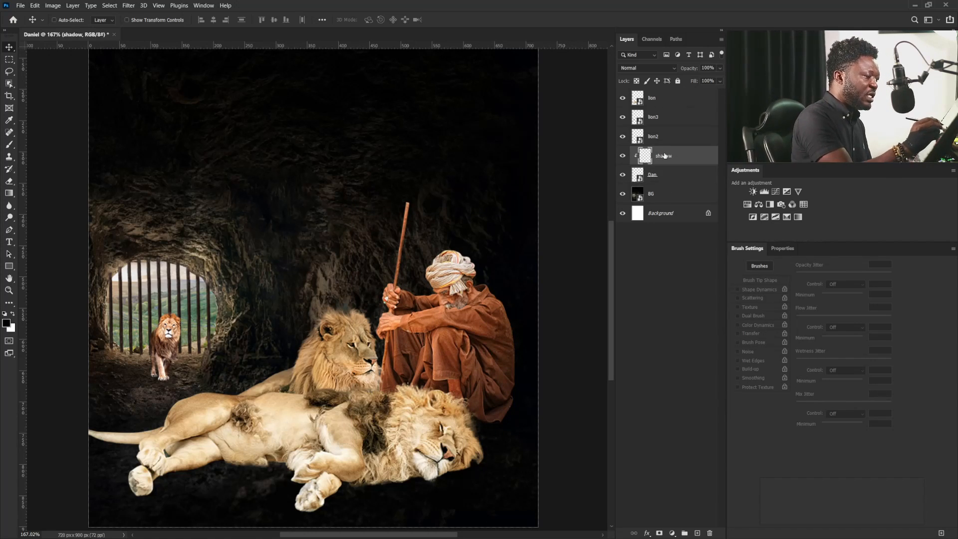
Enlarge the Brush tool to 150 px and turn on the Transfer option for painting shadow on the seated man
key(b)
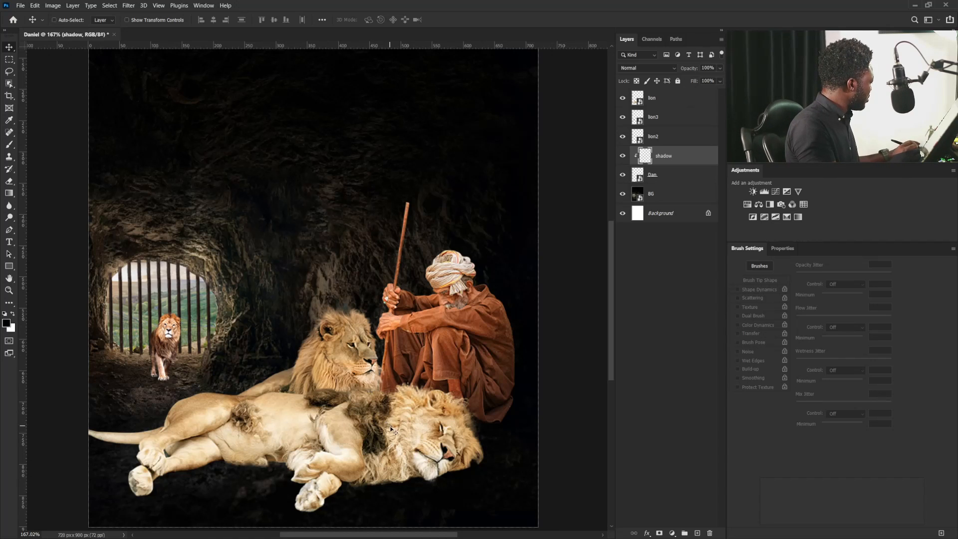
key(bracketright)
key(bracketright)
key(bracketright)
key(bracketright)
key(bracketright)
key(bracketright)
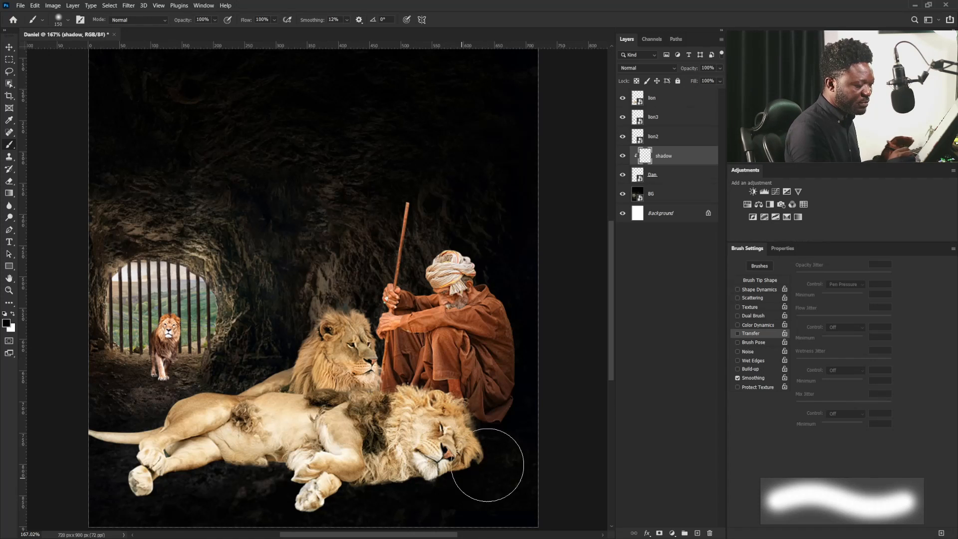
click(738, 333)
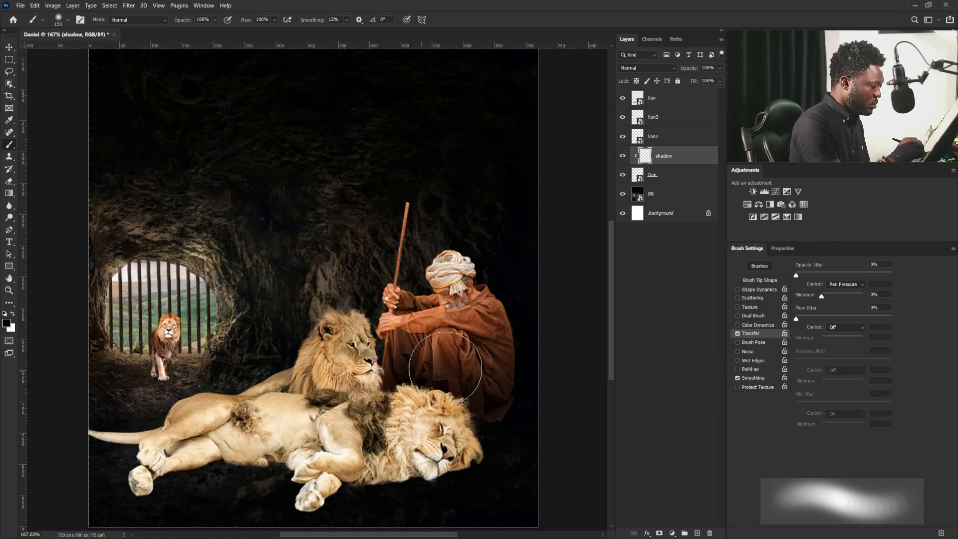
Paint black shadow over the seated man's lower robe, reducing the brush from 150 px to 70 px and 40 px for finer areas
key(bracketleft)
key(bracketleft)
key(bracketleft)
key(bracketleft)
key(bracketleft)
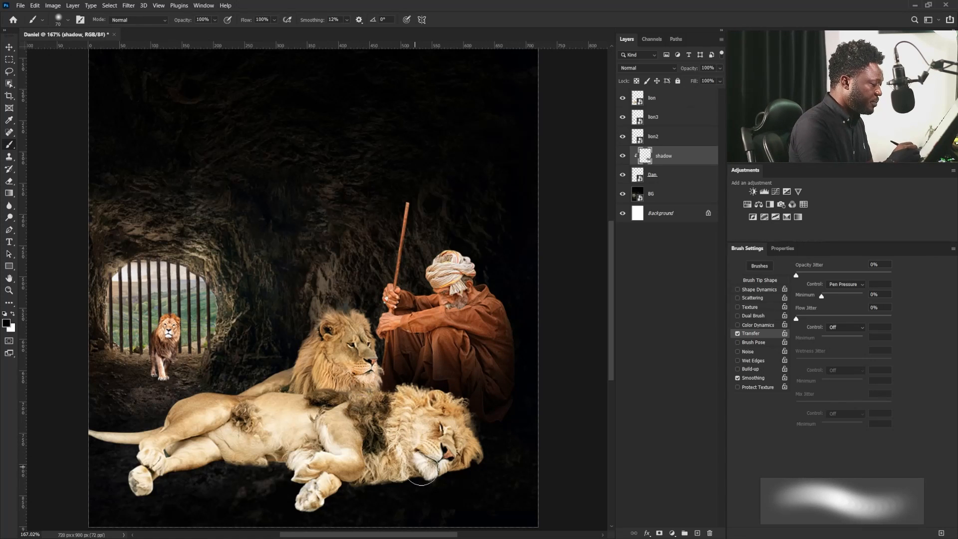
key(bracketleft)
key(bracketleft)
key(bracketleft)
key(bracketleft)
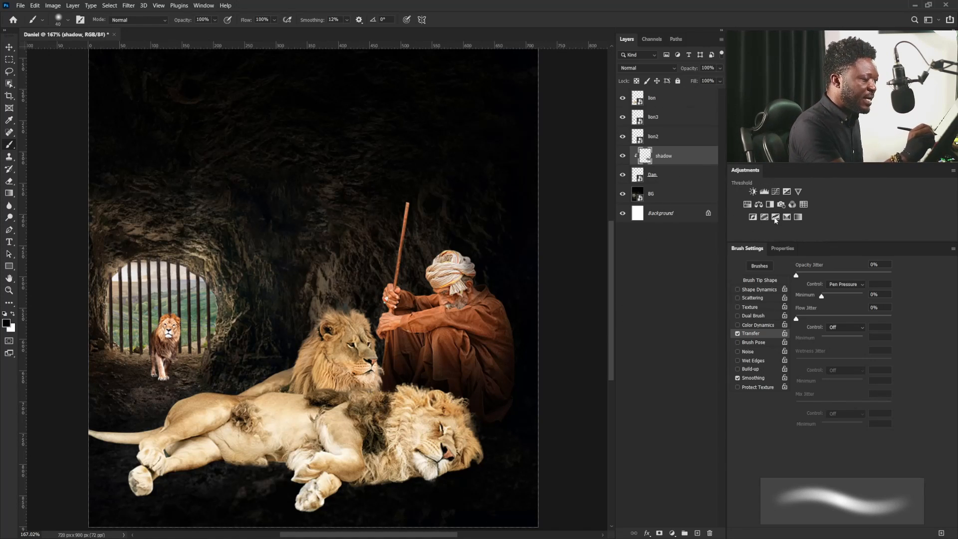
Add a Hue/Saturation adjustment clipped to Dan beneath the shadow layer and set its saturation to -15
click(748, 204)
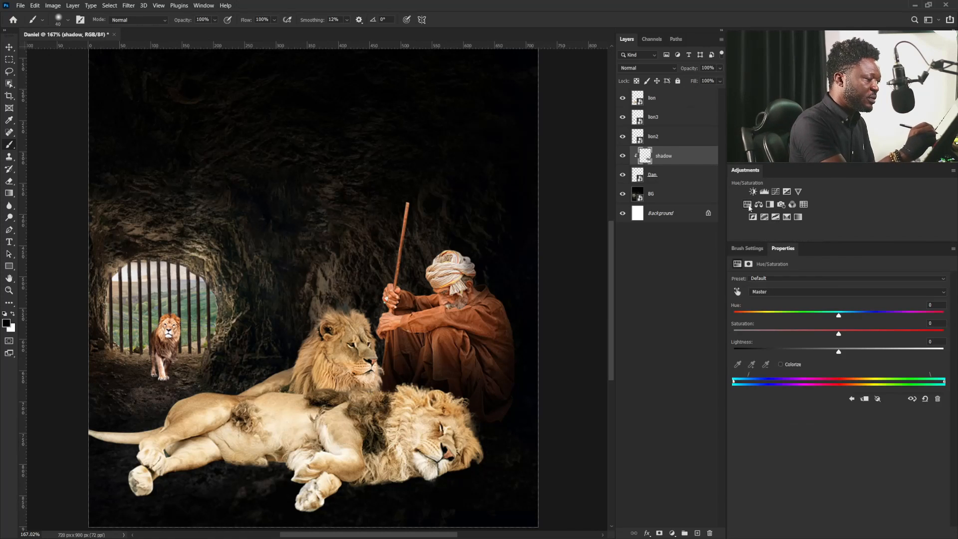
drag(684, 157, 678, 174)
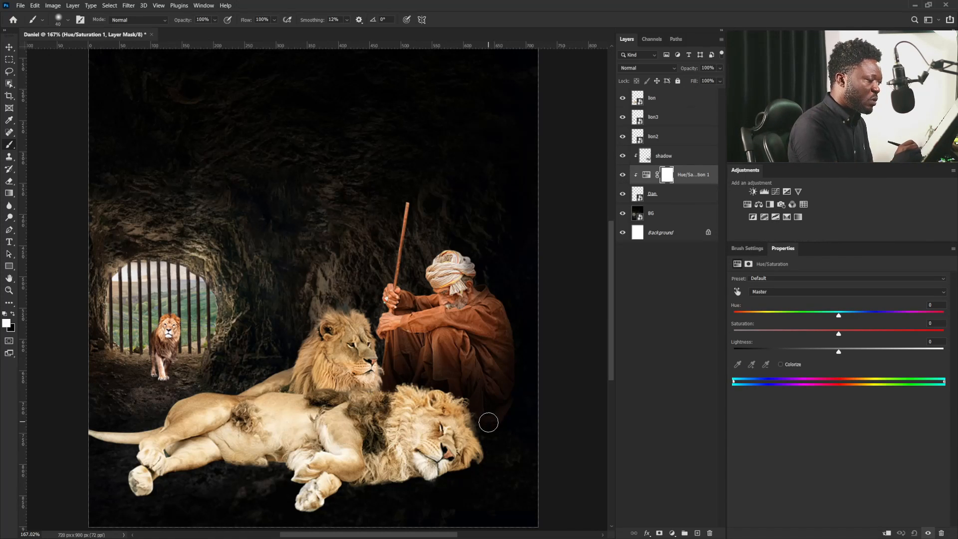
drag(839, 337, 824, 341)
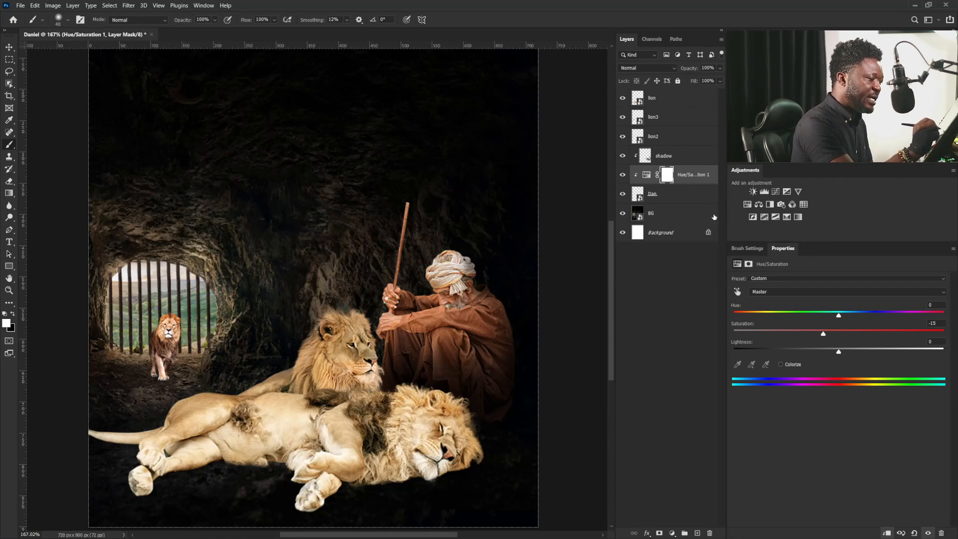
Add a clipped Curves adjustment above Dan's shadow layer and darken it with a point at input 73, output 42
click(776, 195)
drag(685, 176, 680, 155)
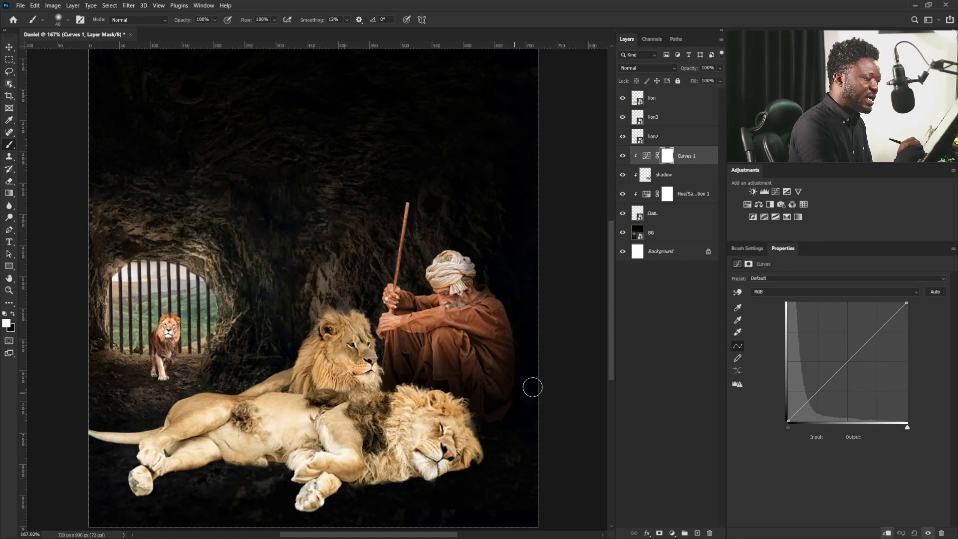
drag(821, 392, 822, 400)
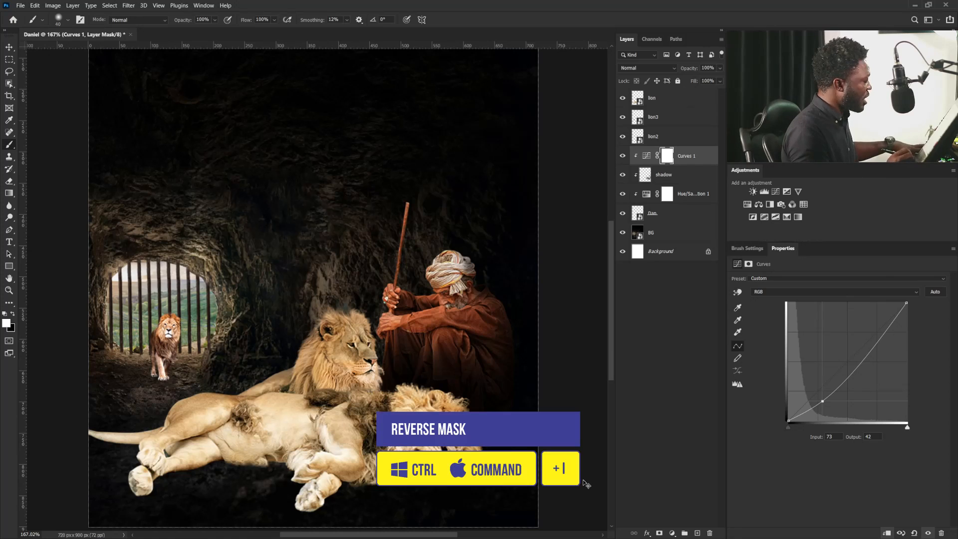
Invert the Curves mask and paint the darkening back in along the man's lower back with brushes of 60 px down to 30 px
key(ctrl+i)
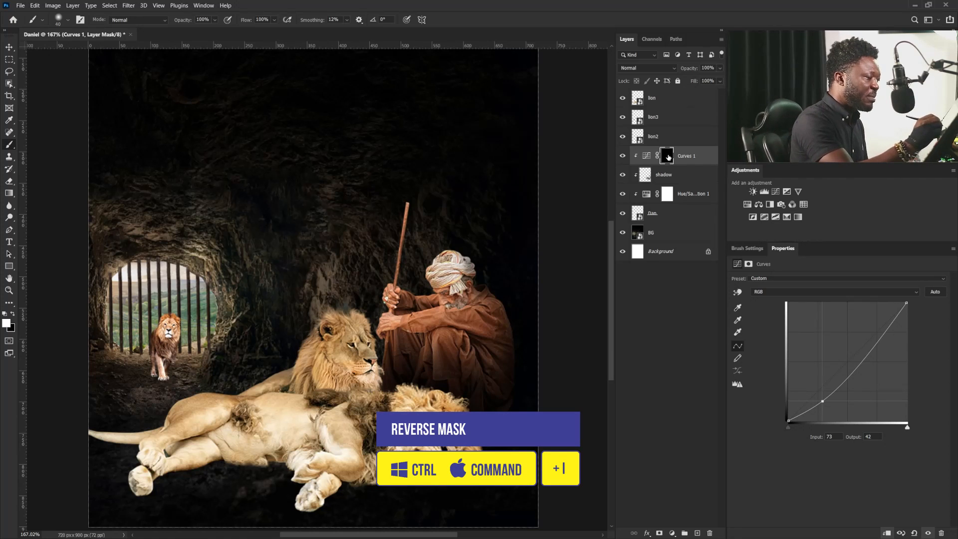
click(668, 157)
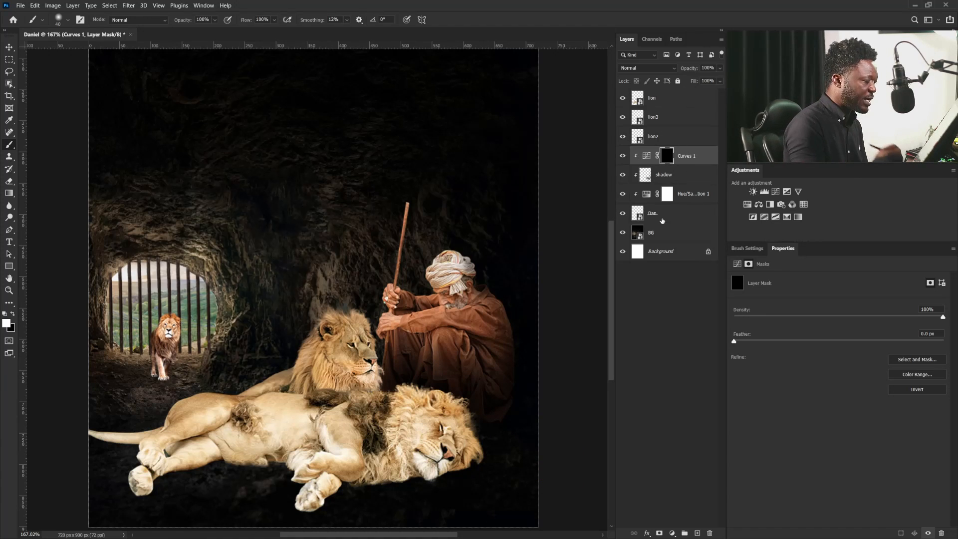
key(bracketright)
key(bracketright)
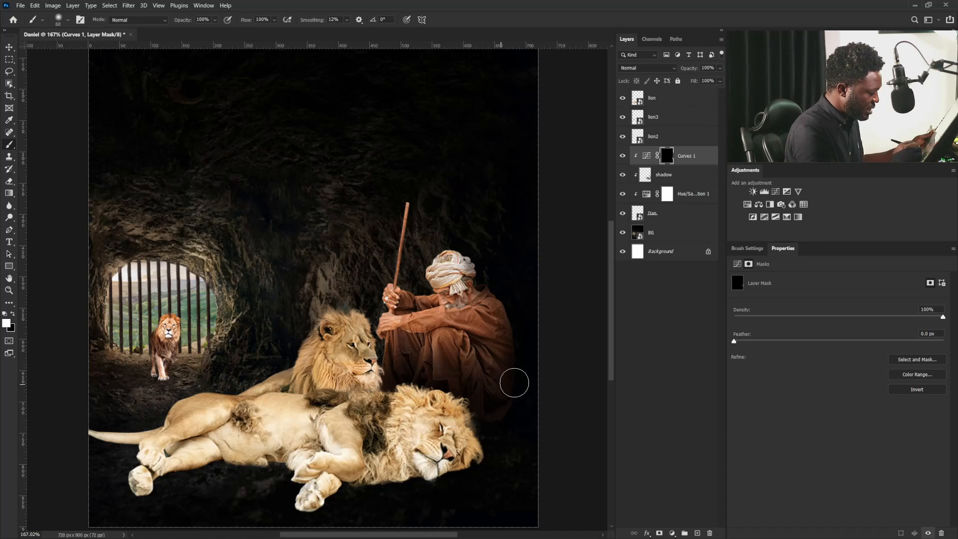
drag(514, 383, 512, 405)
key(bracketleft)
key(bracketleft)
key(bracketleft)
key(bracketleft)
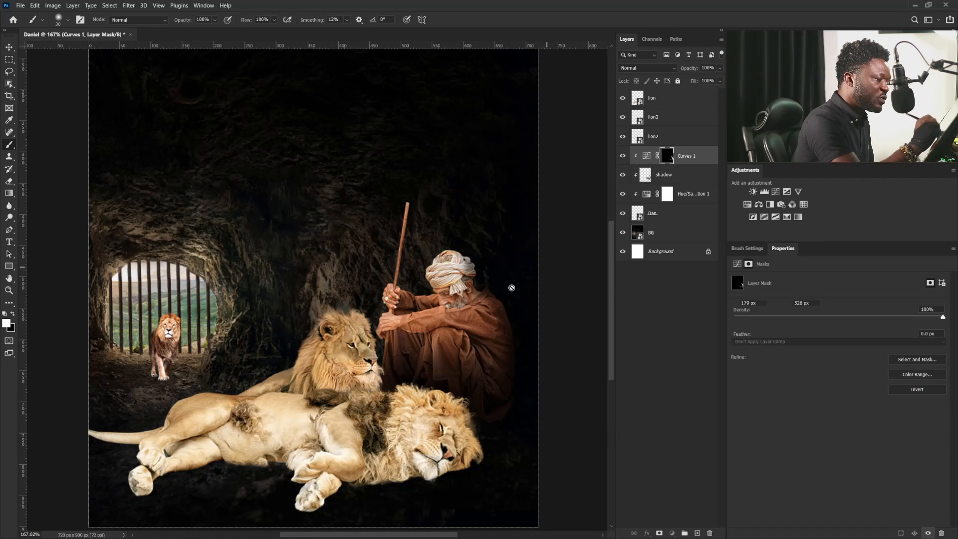
Add a new layer named "shadow" above lion2 and clip it to lion2
click(659, 137)
click(623, 138)
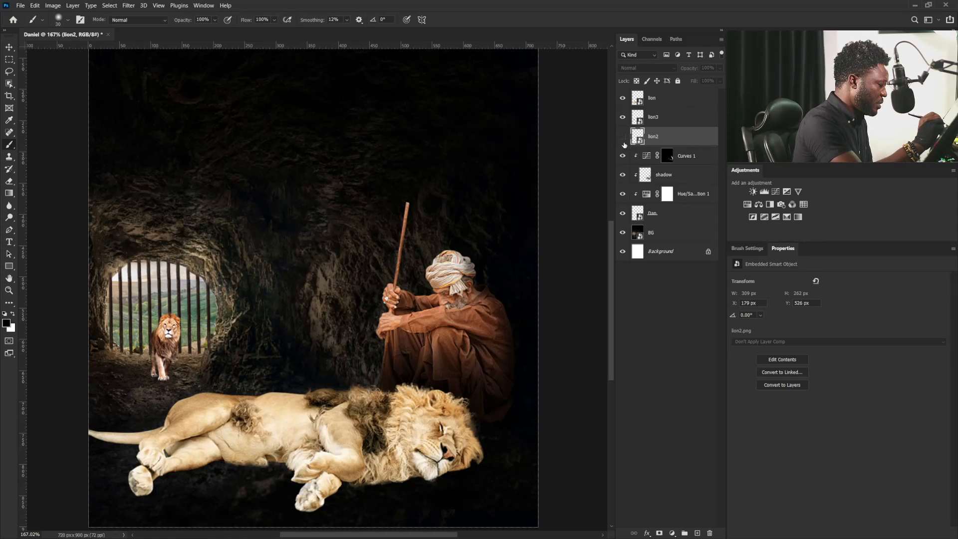
click(622, 138)
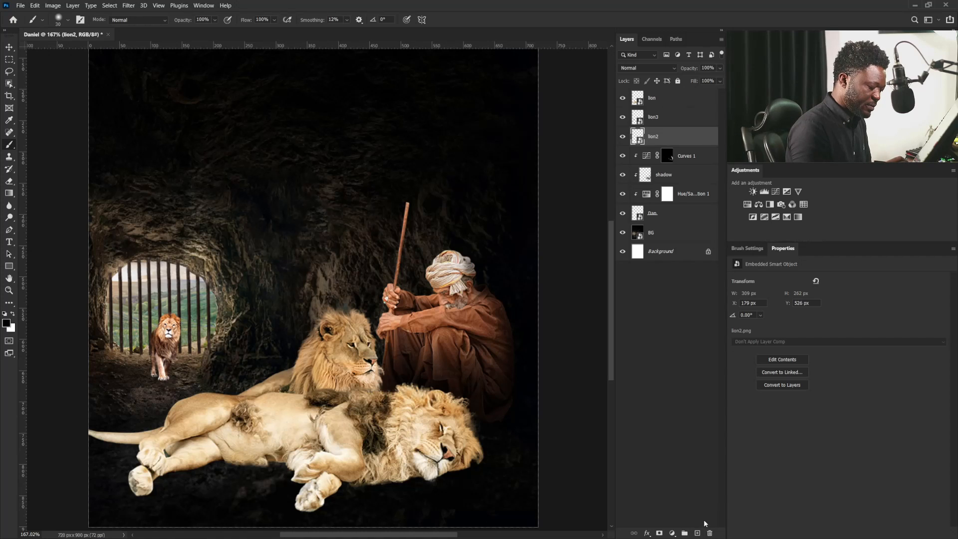
click(698, 533)
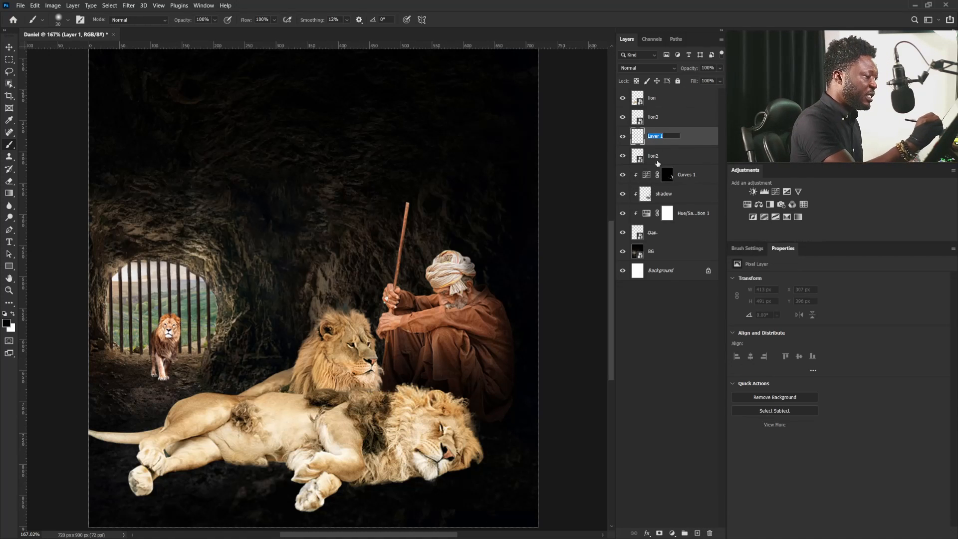
key(Return)
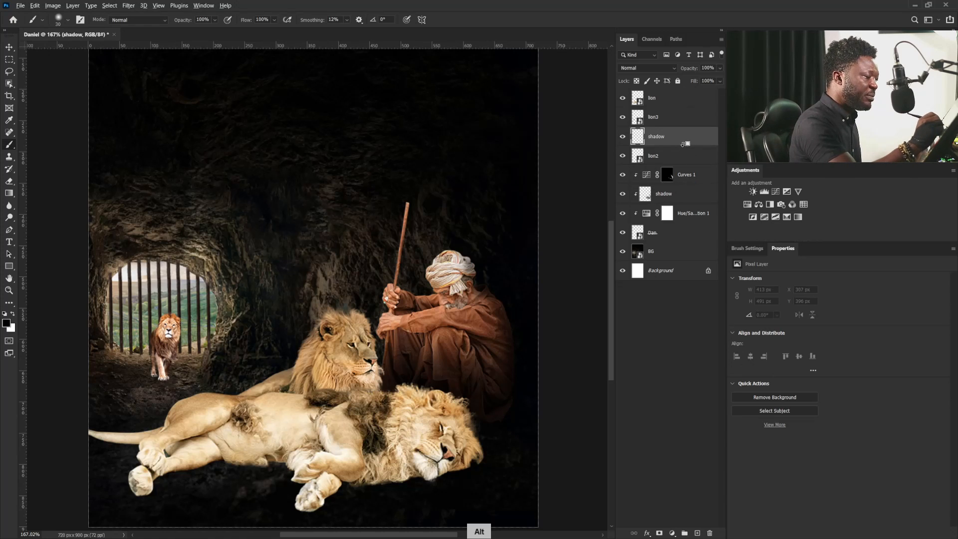
key(ctrl+alt+g)
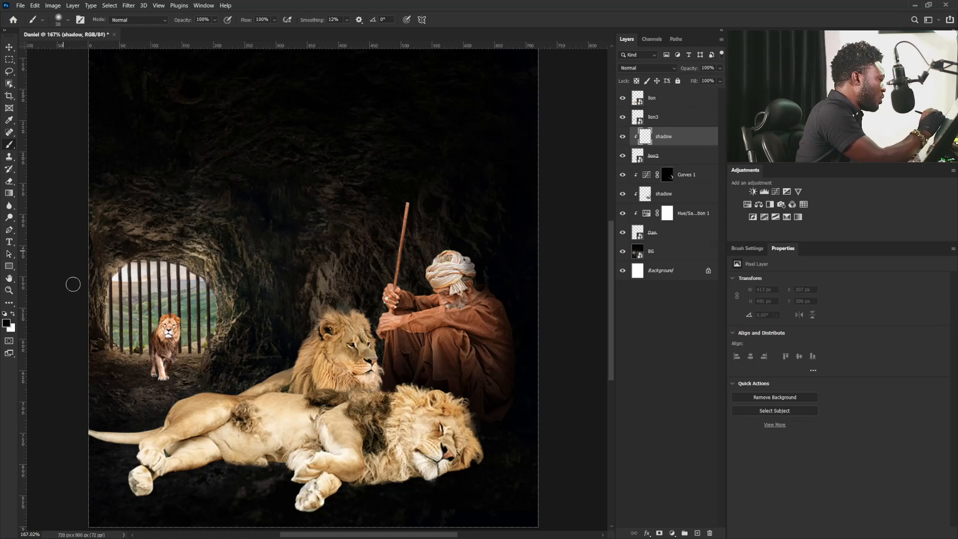
Paint soft black shadow on lion2 where its body meets the sleeping lion, using a 70 px and a 45 px brush
key(bracketright)
key(bracketright)
key(bracketright)
key(bracketright)
key(bracketright)
key(bracketright)
key(bracketright)
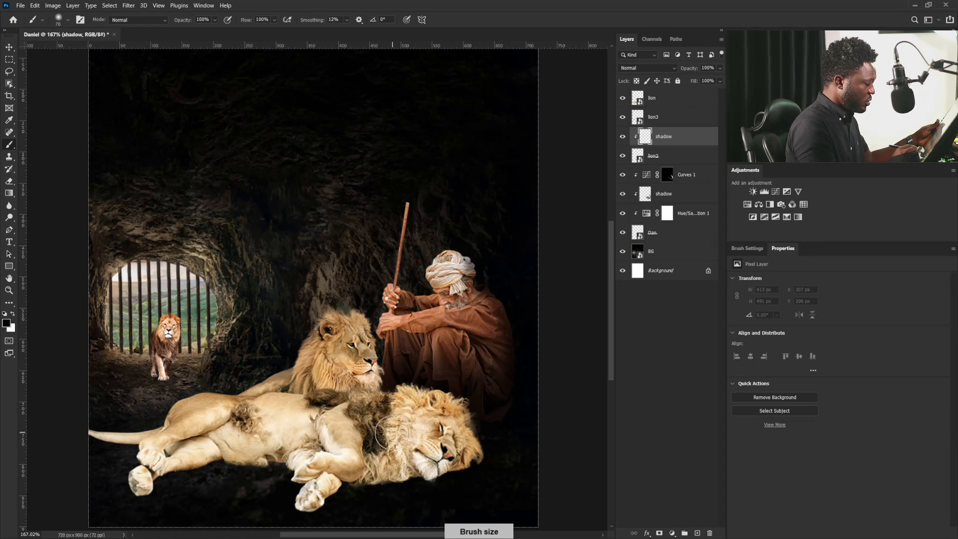
key(bracketleft)
mouse_move(364, 406)
mouse_down()
mouse_move(381, 395)
mouse_move(335, 424)
mouse_move(335, 390)
mouse_move(322, 426)
mouse_move(335, 389)
mouse_move(359, 401)
mouse_move(266, 412)
mouse_up()
mouse_move(333, 398)
mouse_down()
mouse_move(258, 418)
mouse_move(306, 367)
mouse_move(269, 401)
mouse_move(281, 386)
mouse_move(254, 386)
mouse_move(307, 411)
mouse_up()
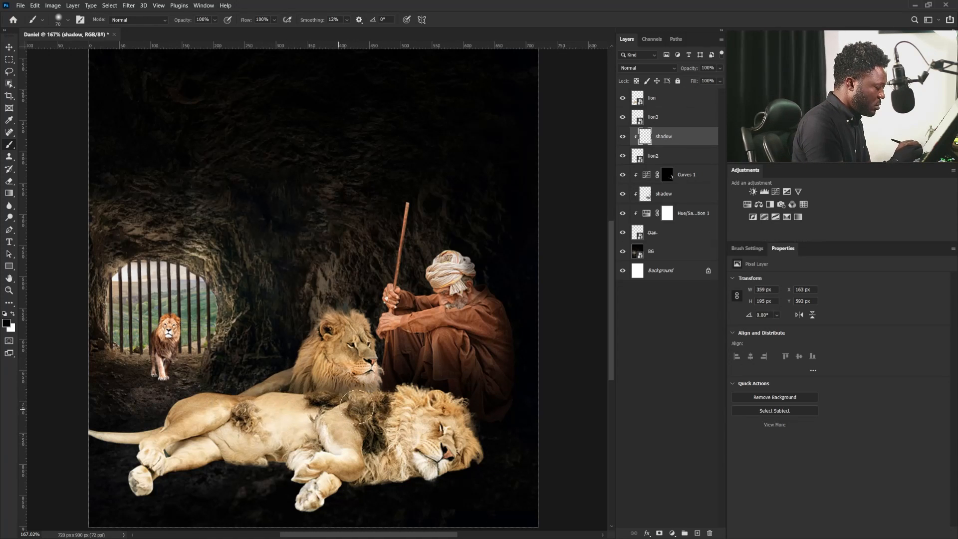
key(bracketleft)
key(bracketleft)
key(bracketleft)
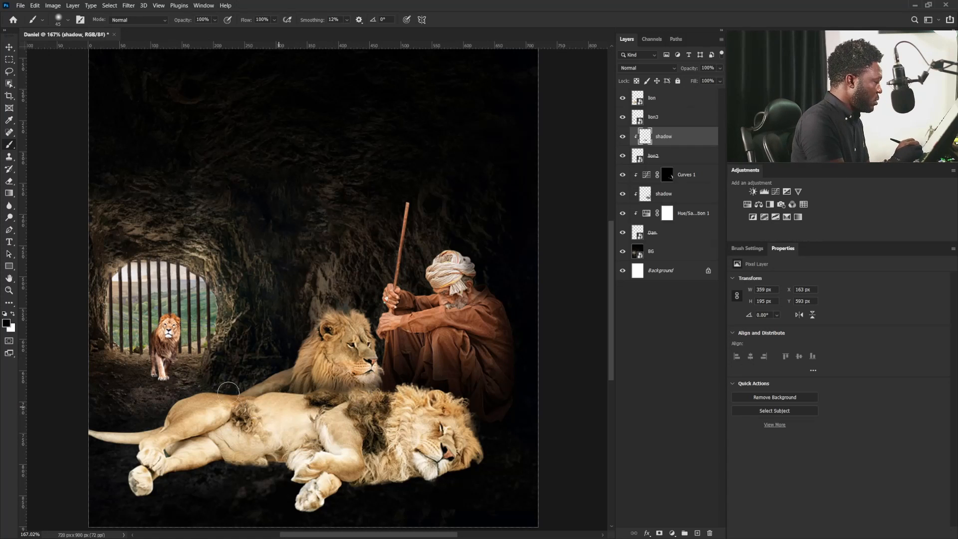
Erase excess shadow from lion2's chest beside the man's robe with a 40 px Eraser and switch back to the Brush tool
click(9, 181)
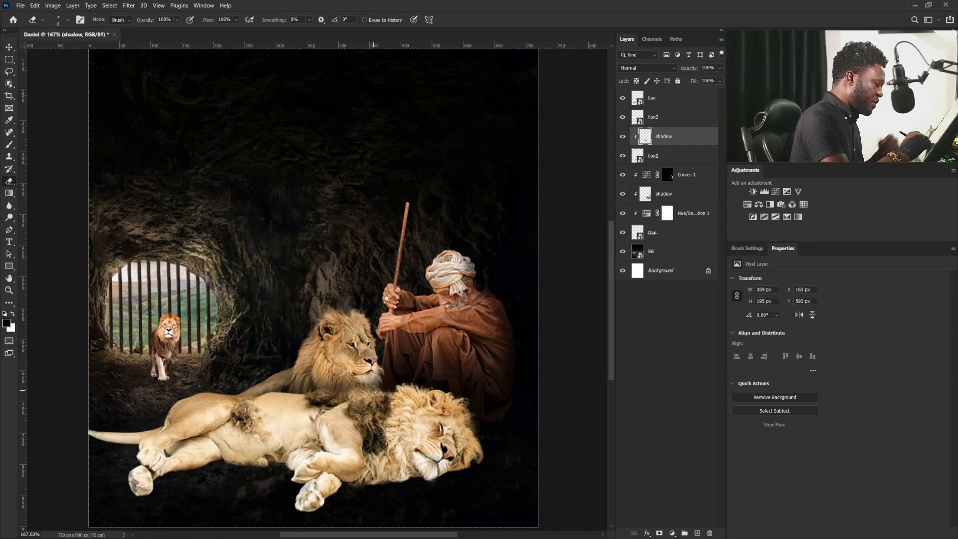
key(bracketright)
key(bracketright)
key(bracketright)
key(bracketright)
key(bracketright)
key(bracketright)
key(bracketright)
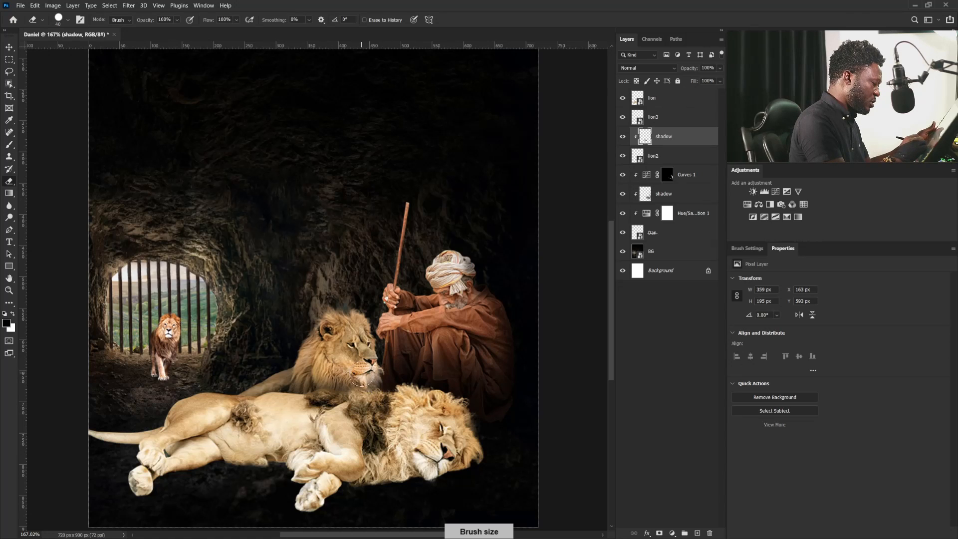
drag(372, 369, 377, 380)
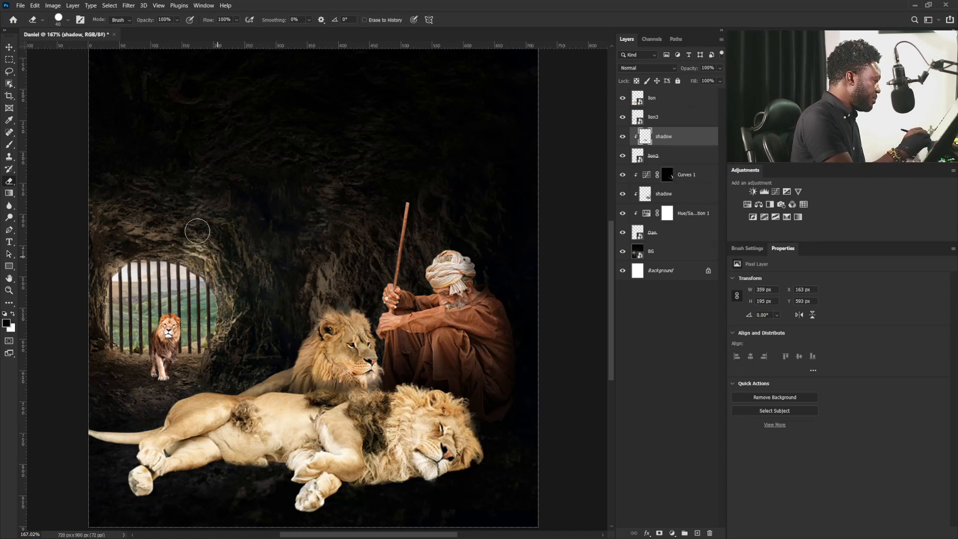
click(9, 145)
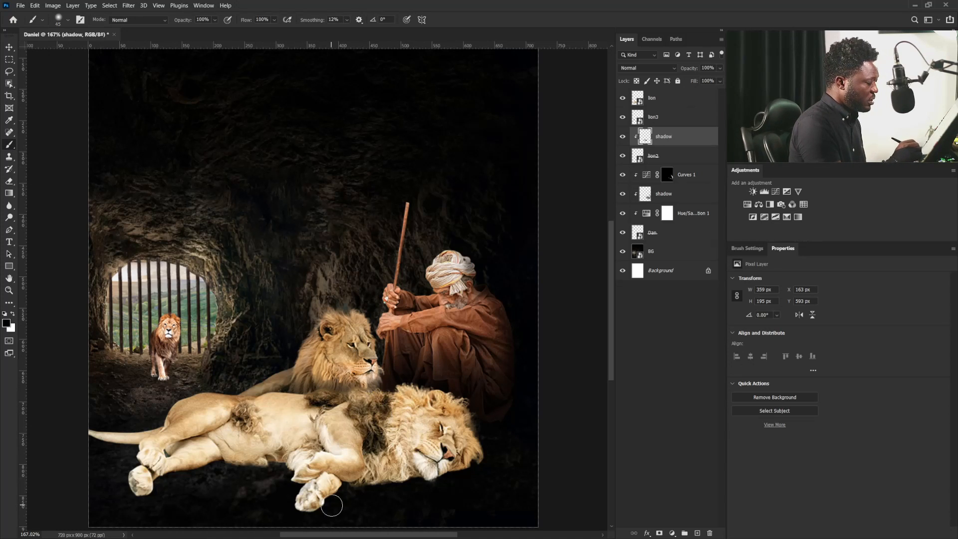
Add a Hue/Saturation adjustment clipped to lion2 beneath its shadow layer and lower the saturation to -16
click(672, 533)
click(664, 335)
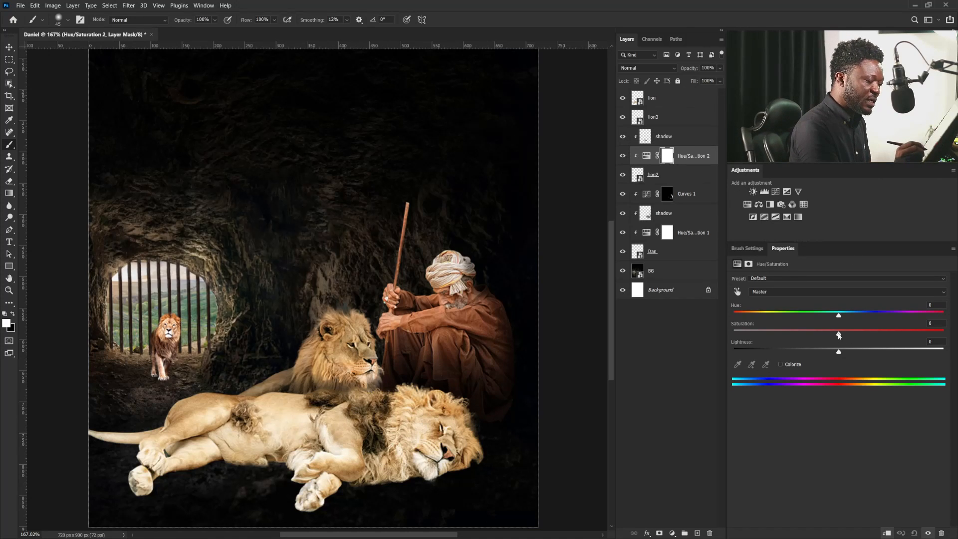
drag(839, 334, 832, 337)
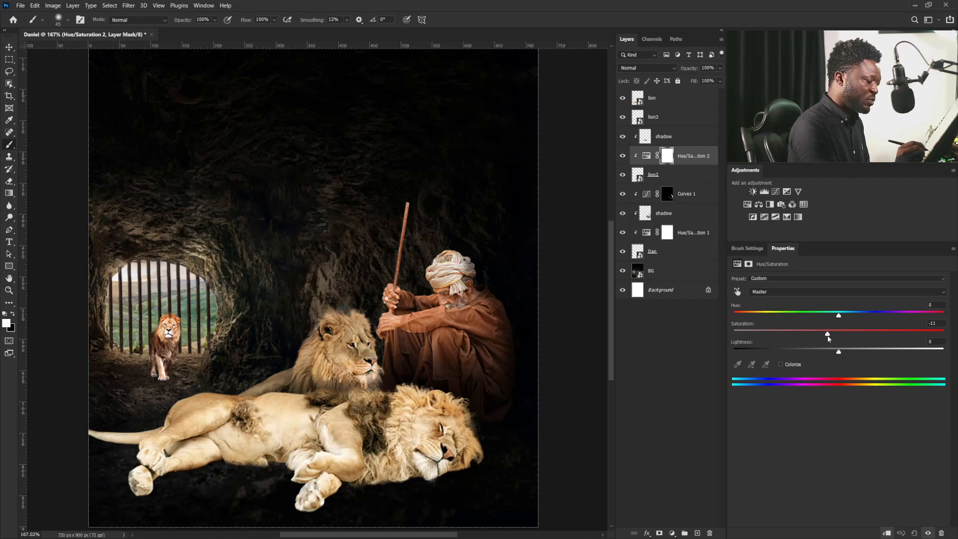
Add a Curves adjustment clipped directly above lion2, anchor the highlights, and darken the shadows with a point at input 63, output 46
key(alt+bracketleft)
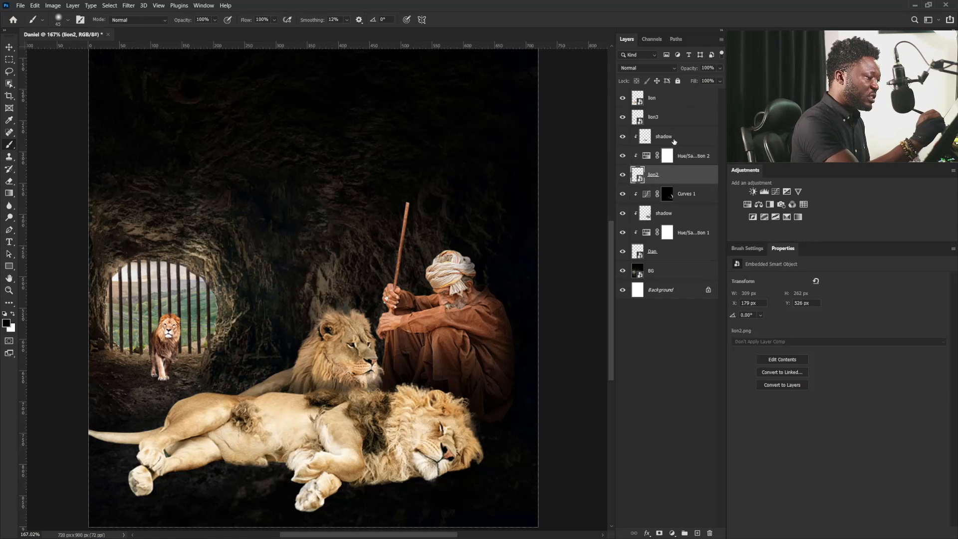
click(777, 192)
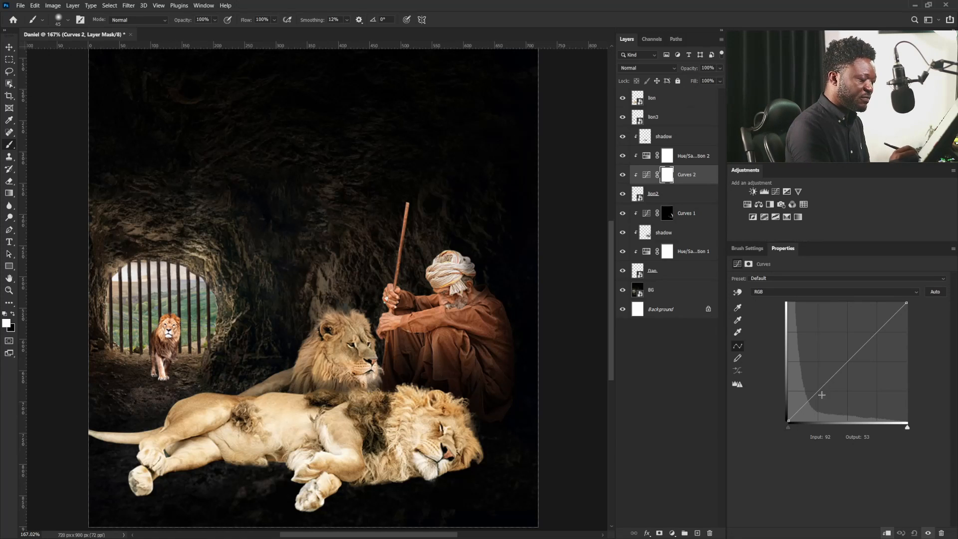
drag(819, 392, 818, 397)
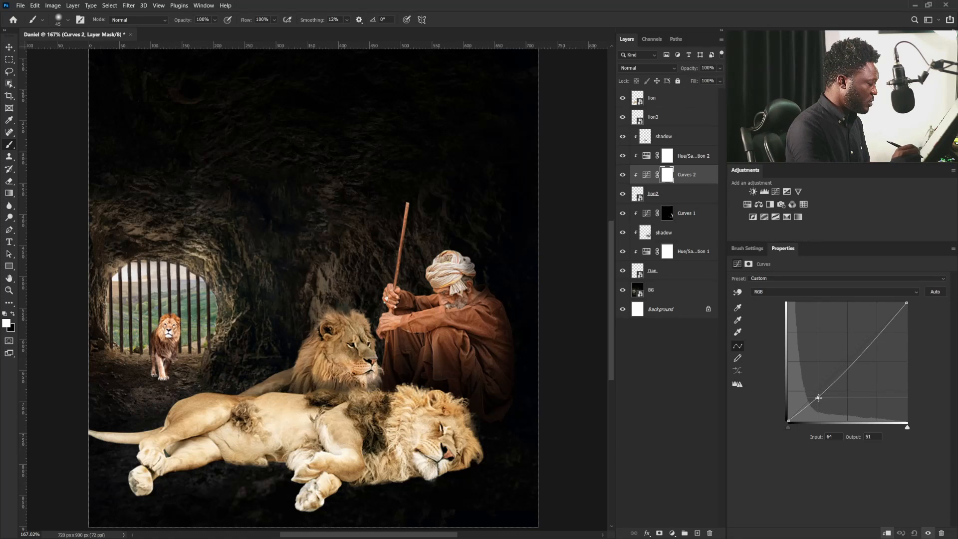
click(871, 341)
drag(816, 399, 816, 399)
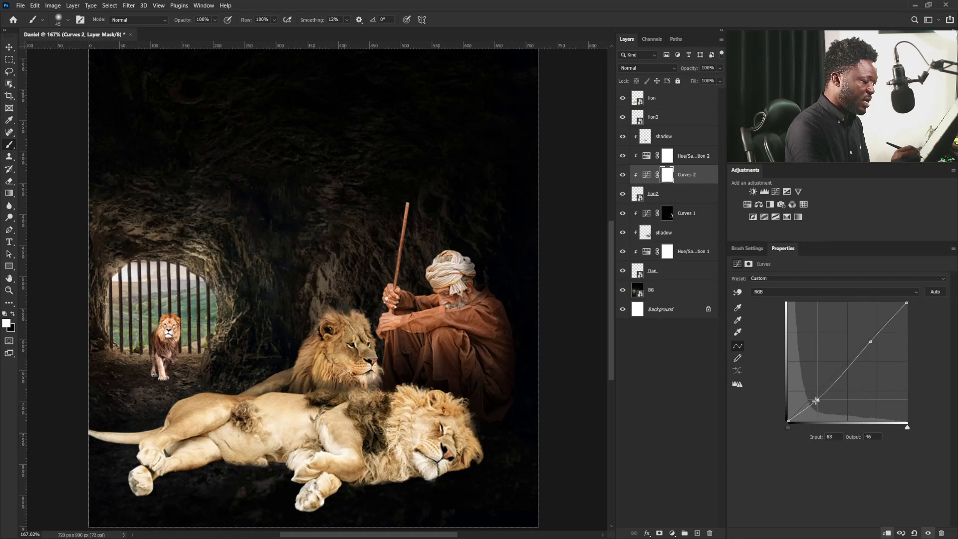
Add a Curves adjustment clipped directly above Dan, with a shadow point at input 53, output 46 and a highlight point at 180, 186
click(644, 155)
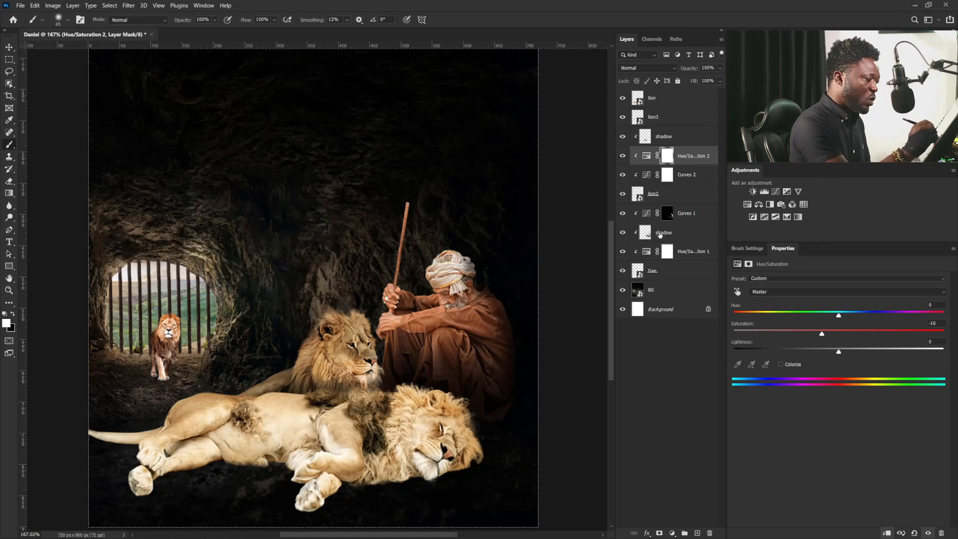
click(664, 270)
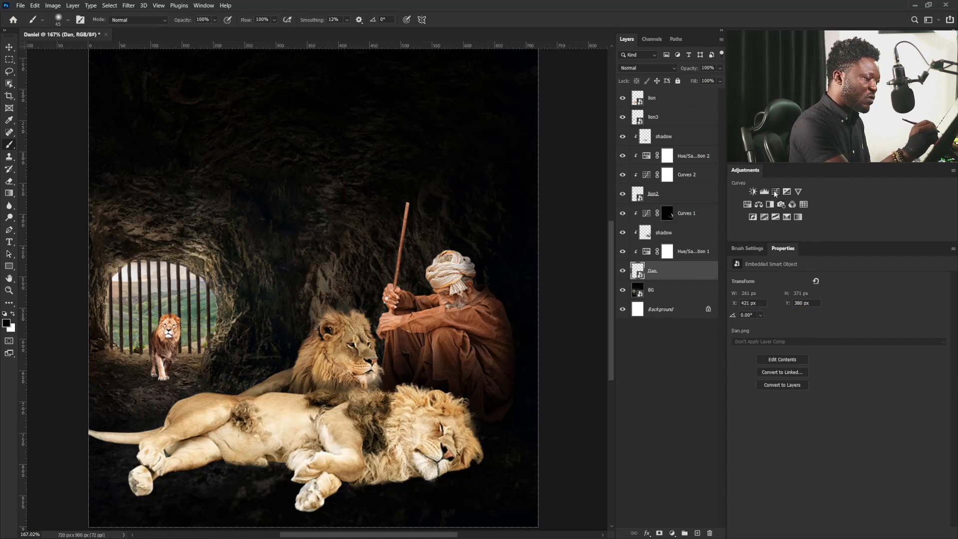
click(775, 191)
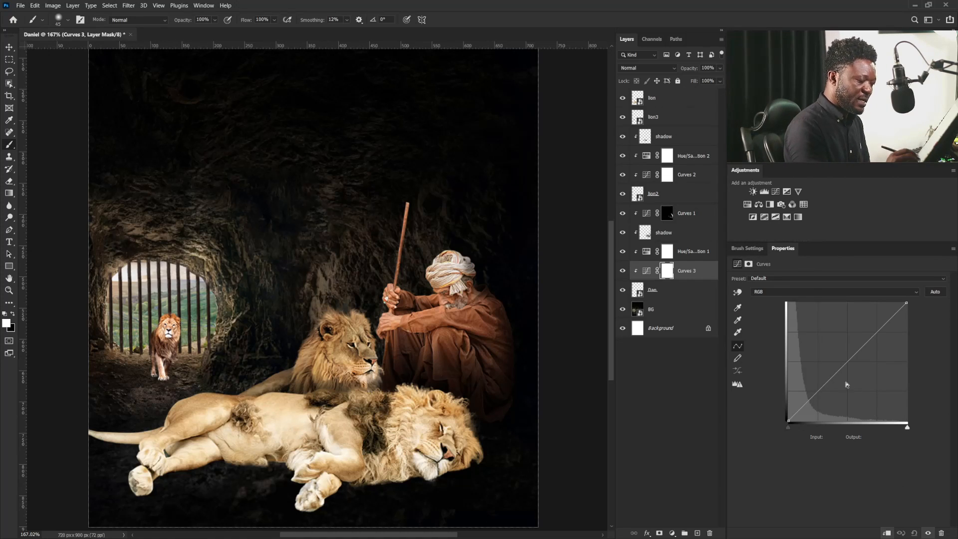
drag(815, 394, 815, 399)
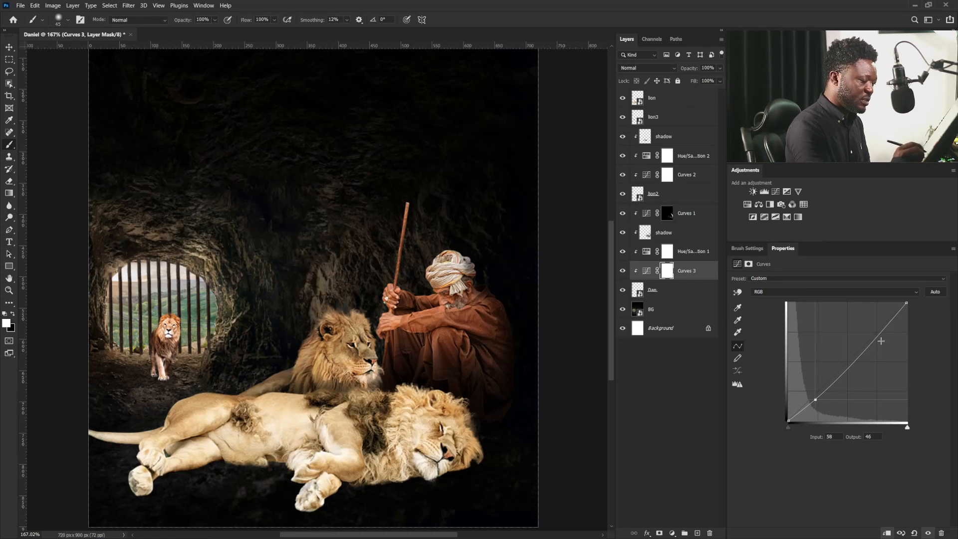
drag(872, 341, 872, 335)
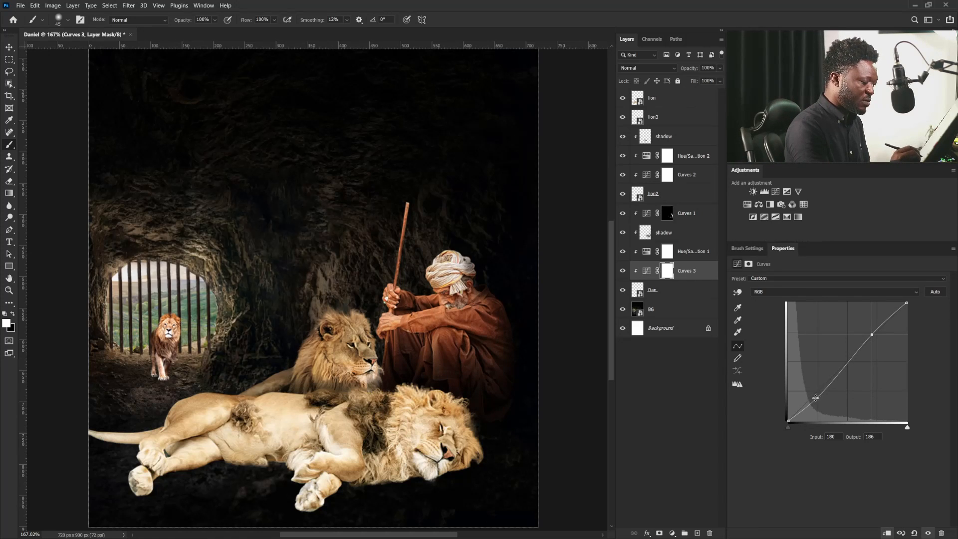
drag(815, 399, 813, 400)
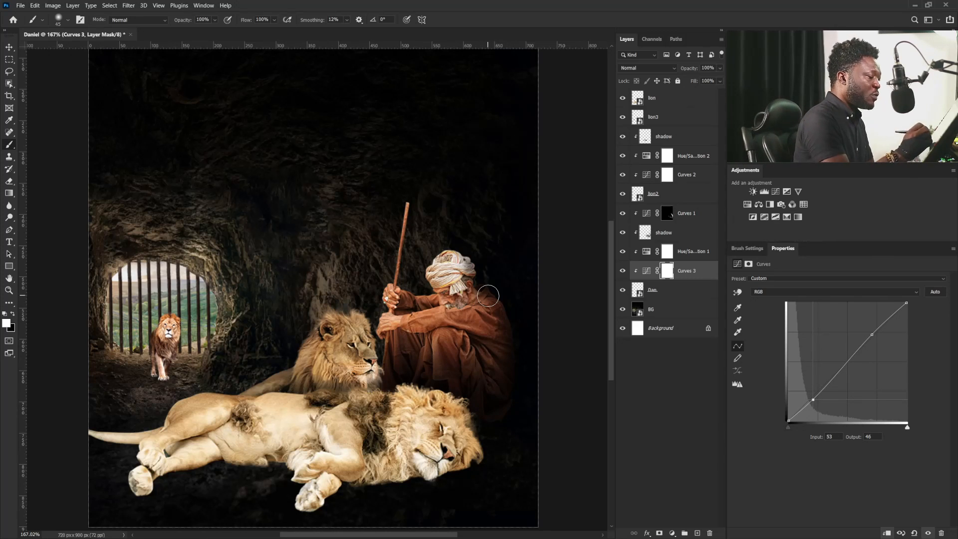
Rename lion3 as lion gate and add a clipped Levels adjustment above it with midtones at 0.82 and output white at 88
click(671, 117)
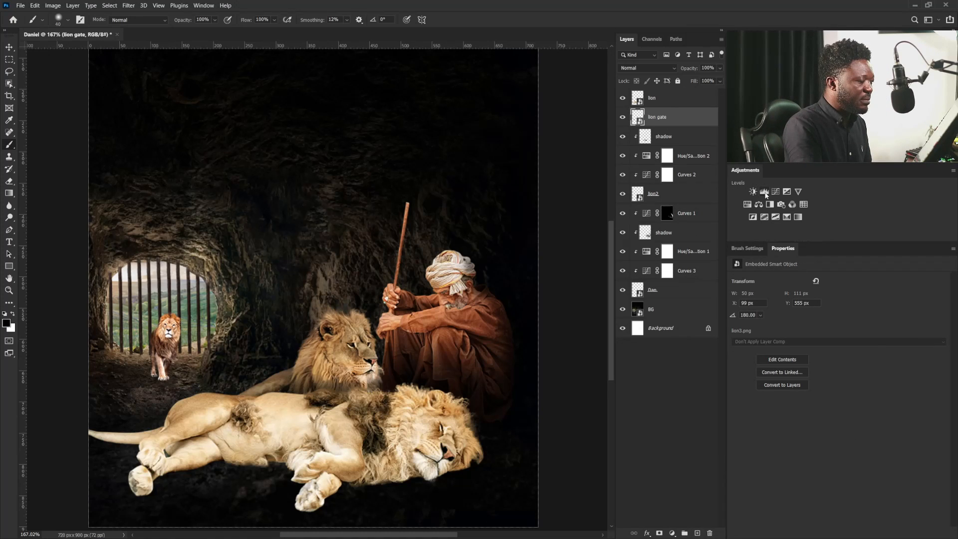
click(764, 192)
key(x)
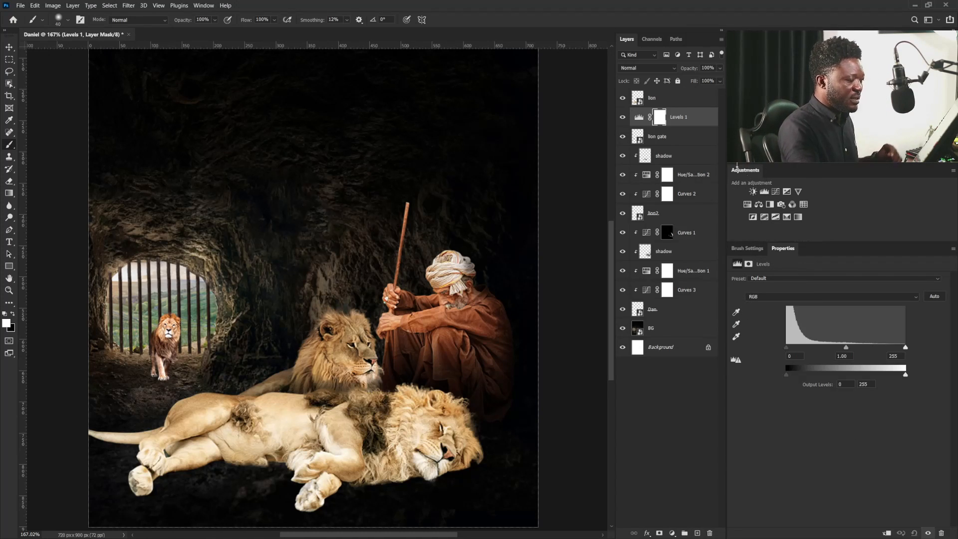
click(887, 533)
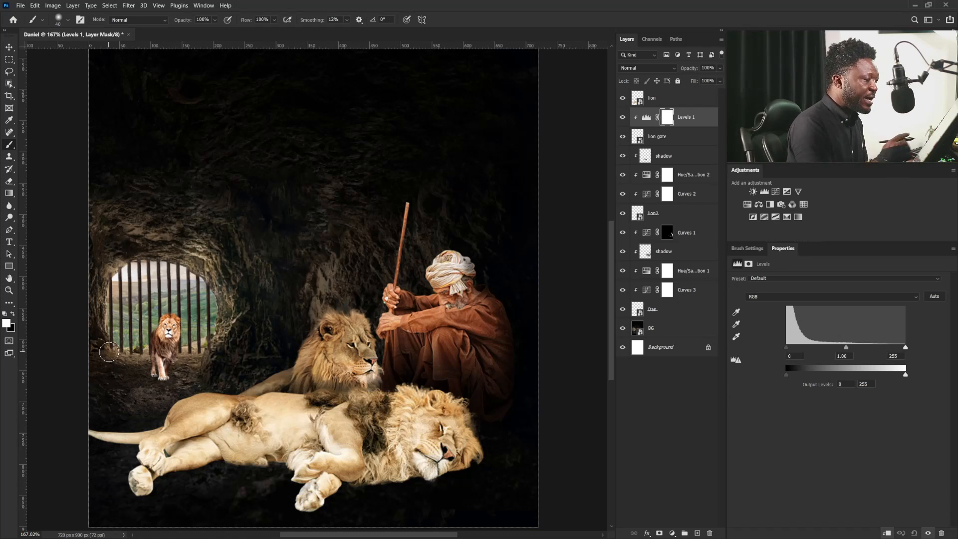
drag(846, 348, 854, 349)
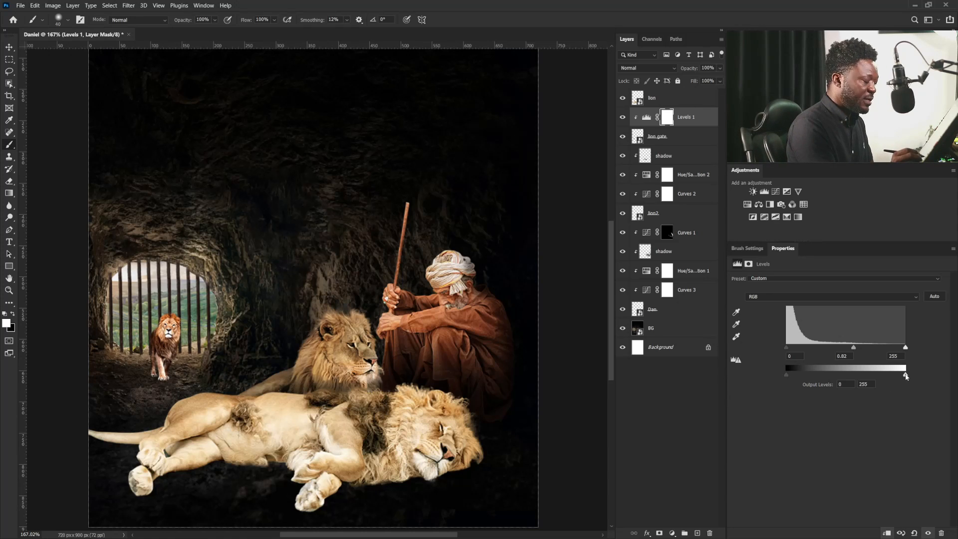
drag(906, 375, 856, 384)
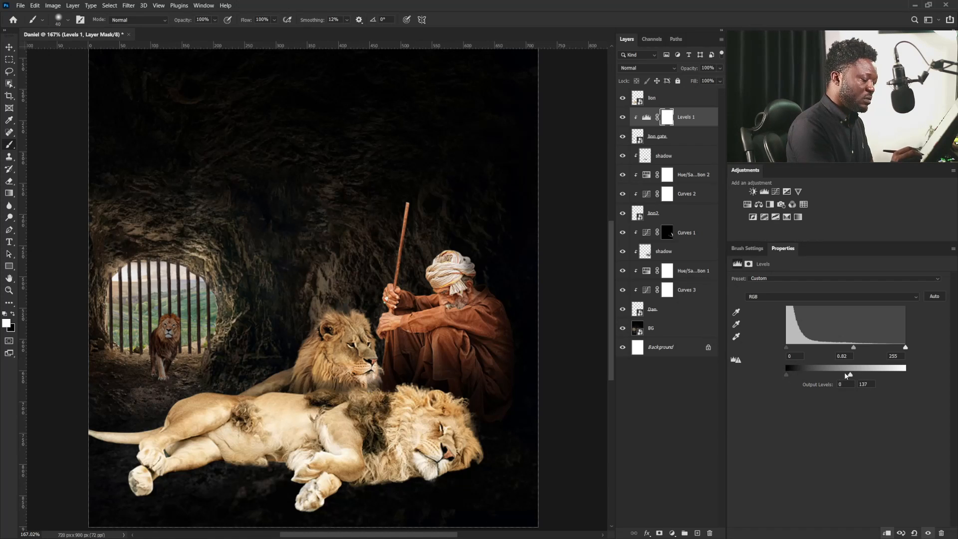
drag(850, 375, 834, 377)
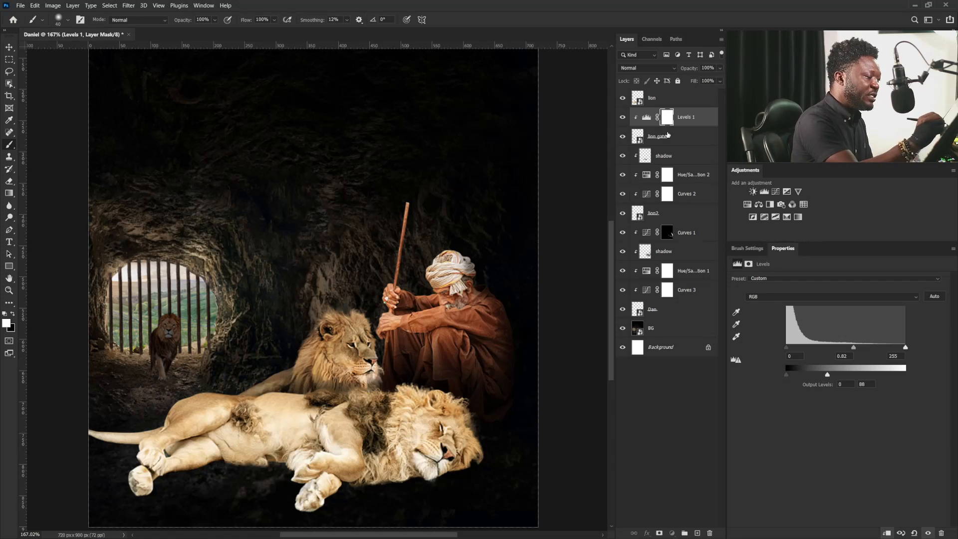
Add a Hue/Saturation adjustment clipped directly above lion gate and lower the saturation to -37
click(668, 135)
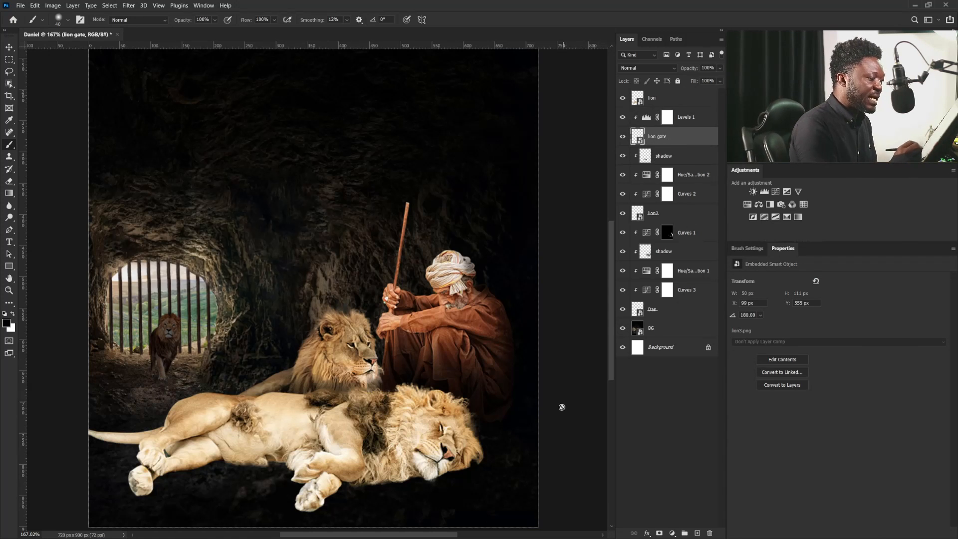
click(748, 205)
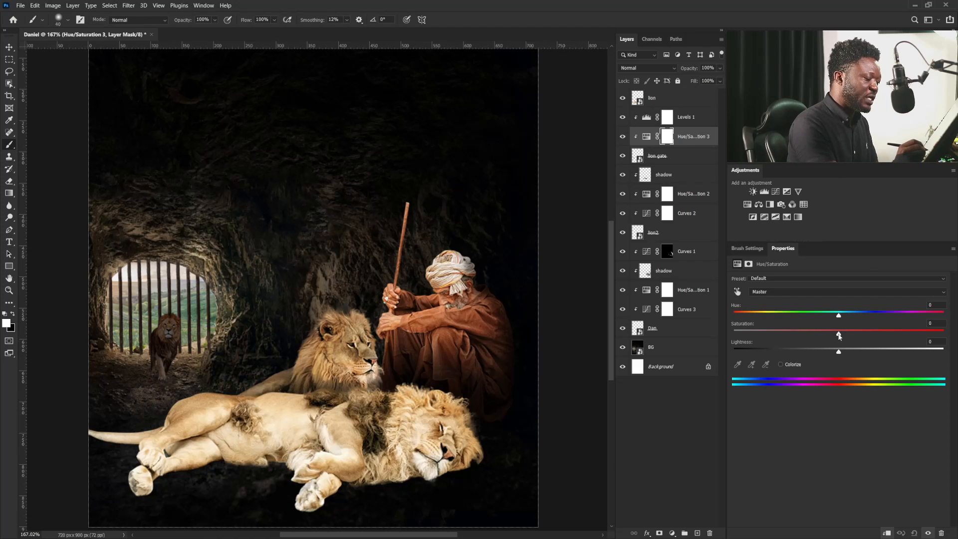
drag(839, 333, 815, 336)
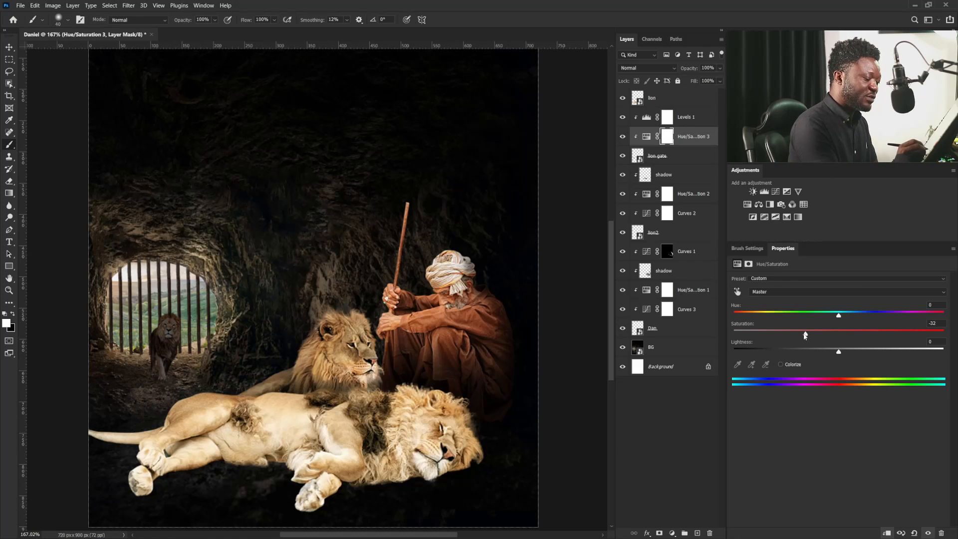
click(805, 335)
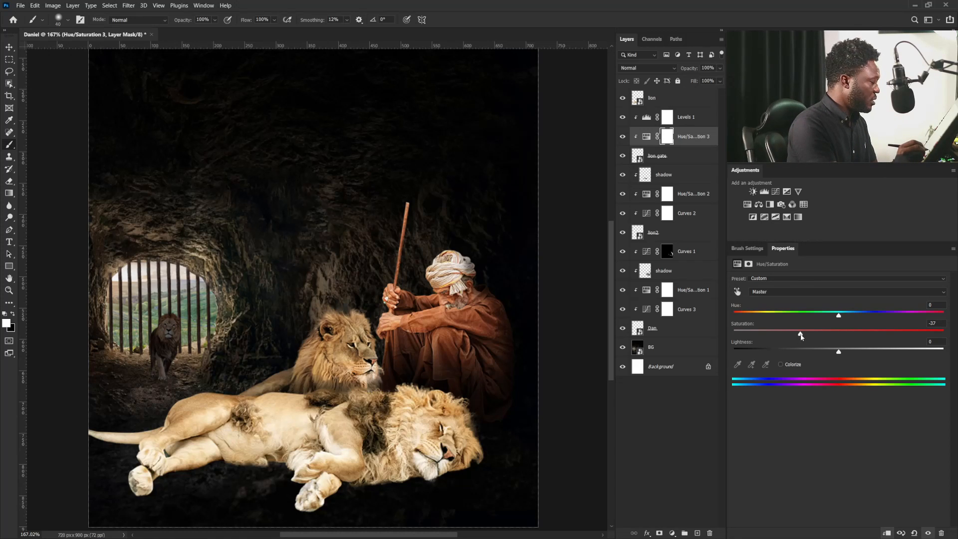
Add a Curves adjustment clipped directly above lion gate, lower the white endpoint, and darken the midtones with a point at input 168, output 72
key(alt+bracketleft)
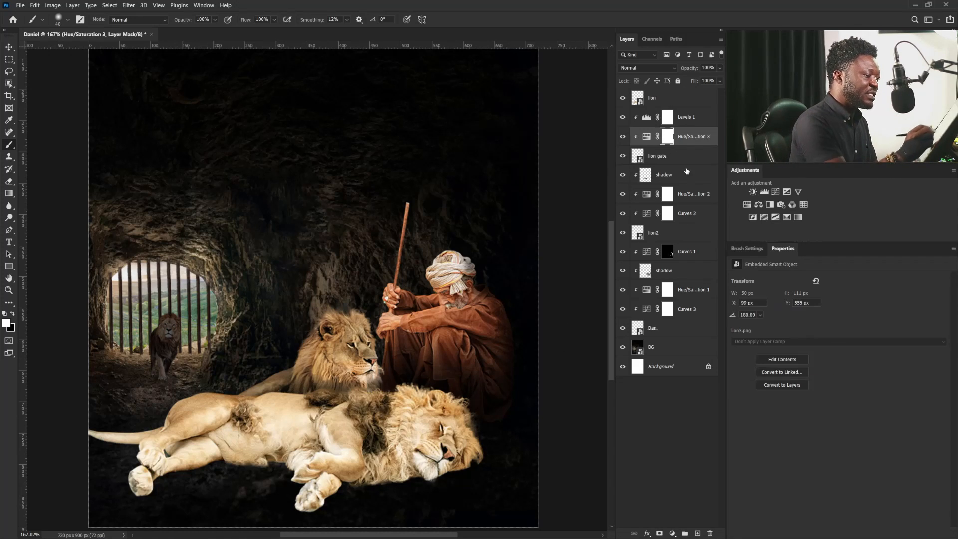
click(776, 193)
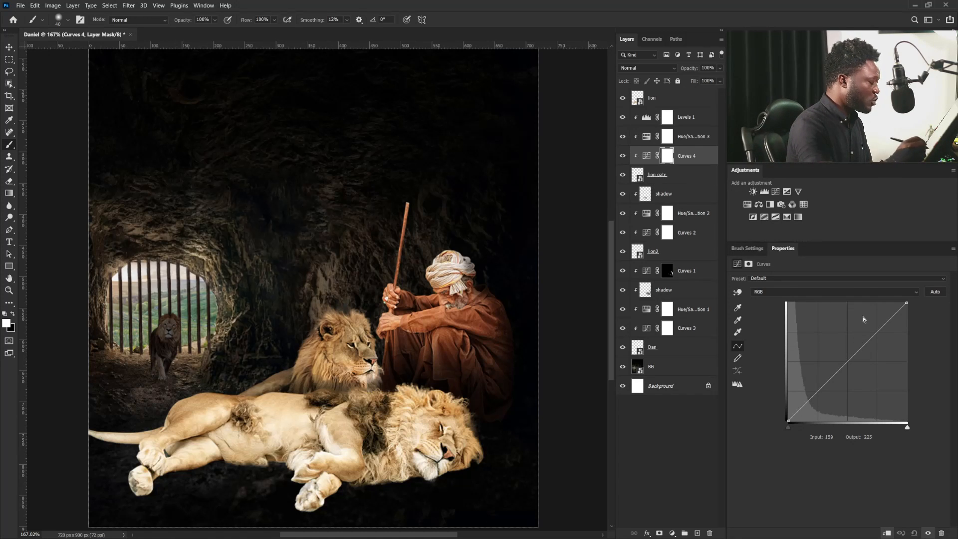
drag(864, 354, 868, 372)
drag(909, 310, 904, 341)
drag(867, 373, 866, 388)
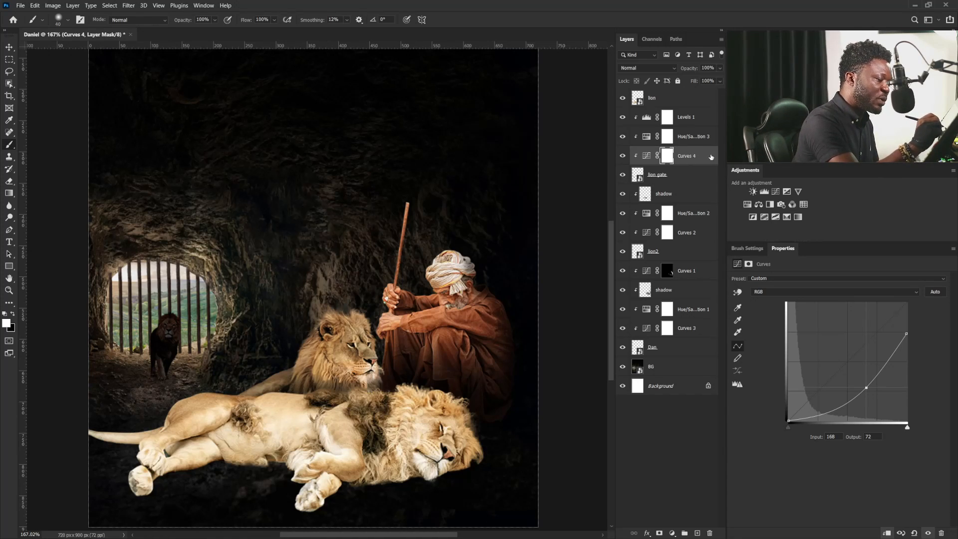
In the blending options of lion gate's Curves layer, split the Underlying Layer white Blend If slider to 142 / 255
click(646, 155)
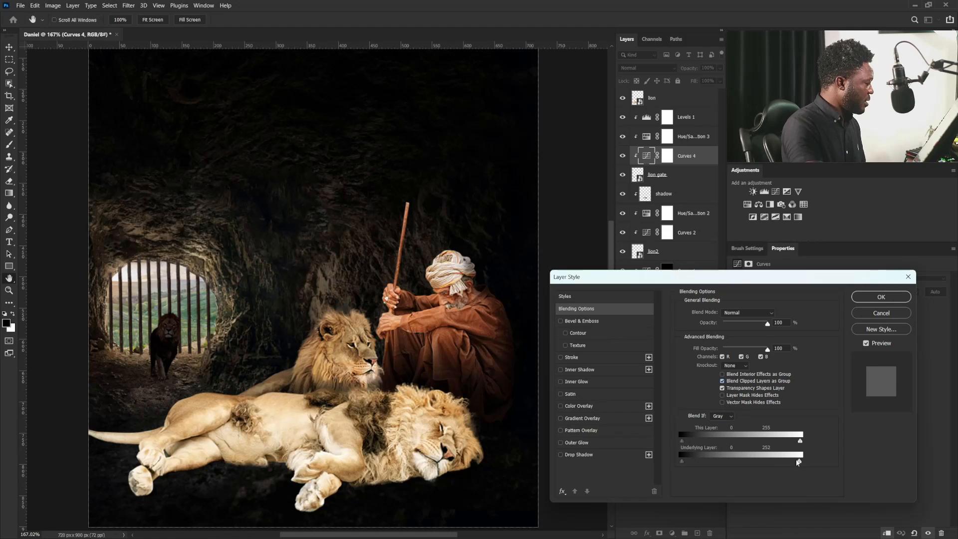
drag(799, 462, 777, 461)
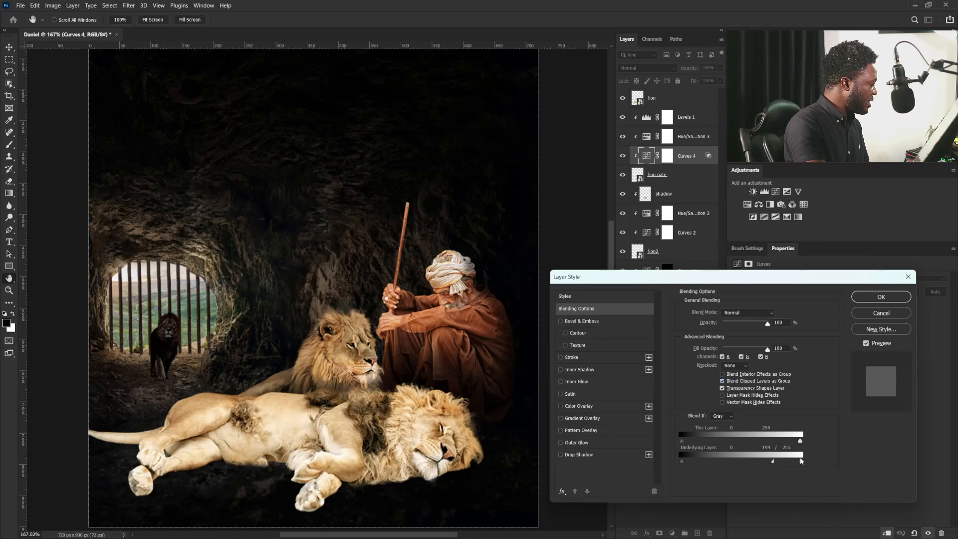
drag(773, 461, 762, 462)
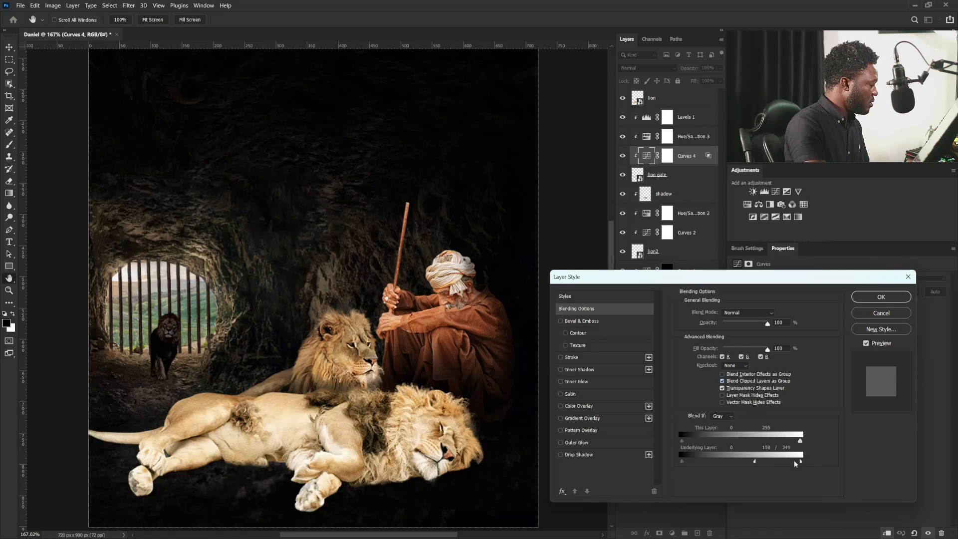
mouse_move(795, 463)
mouse_down()
mouse_move(785, 462)
mouse_move(811, 462)
mouse_up()
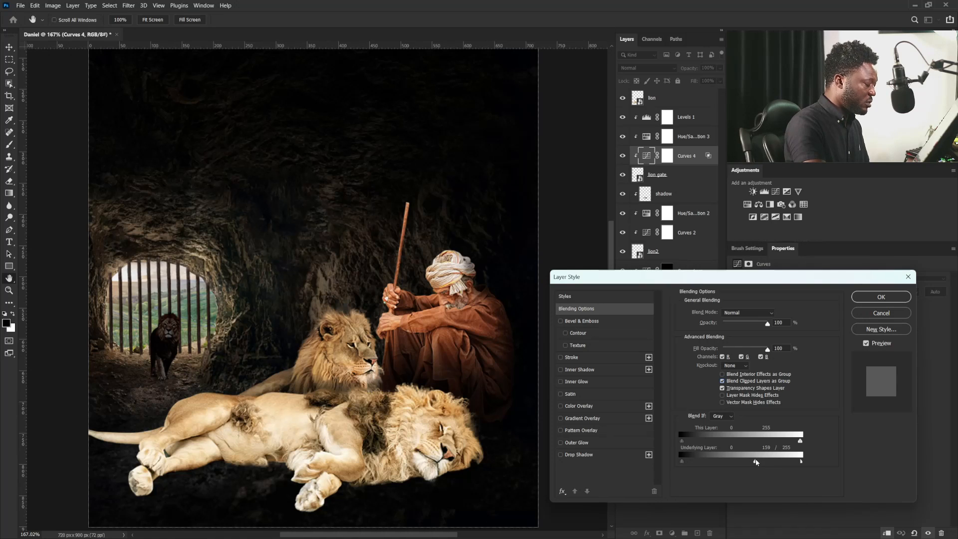
drag(750, 462, 753, 461)
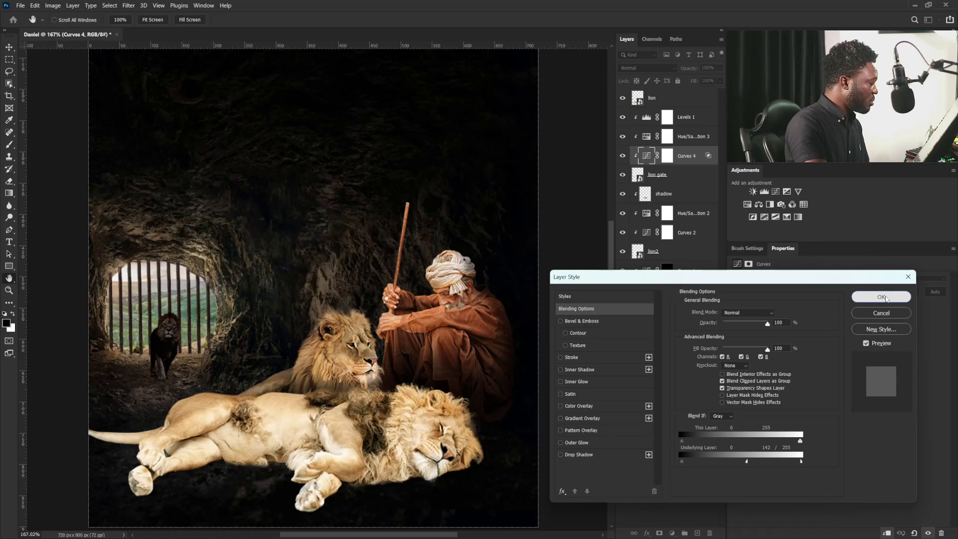
click(891, 296)
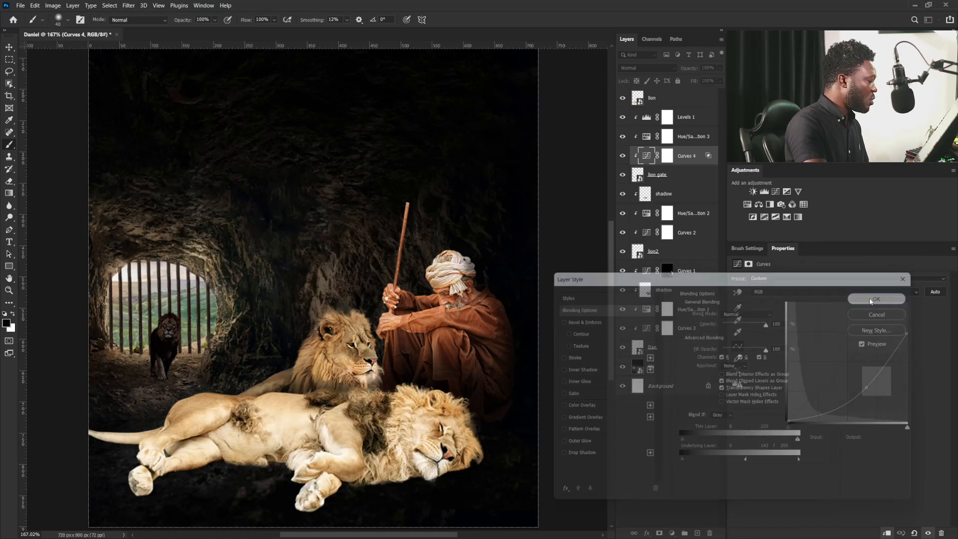
Add a Hue/Saturation adjustment clipped to the sleeping lion's layer and lower the saturation to -21
click(667, 98)
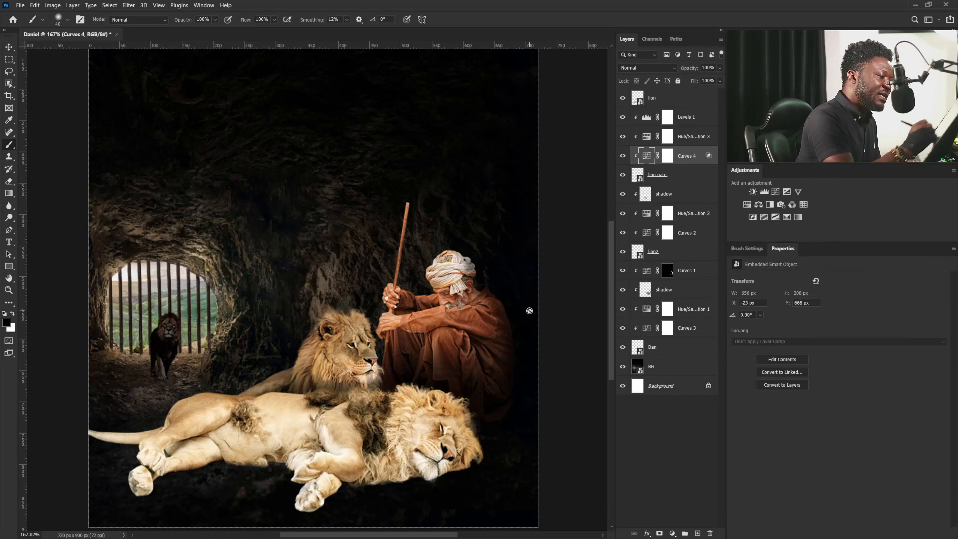
click(748, 207)
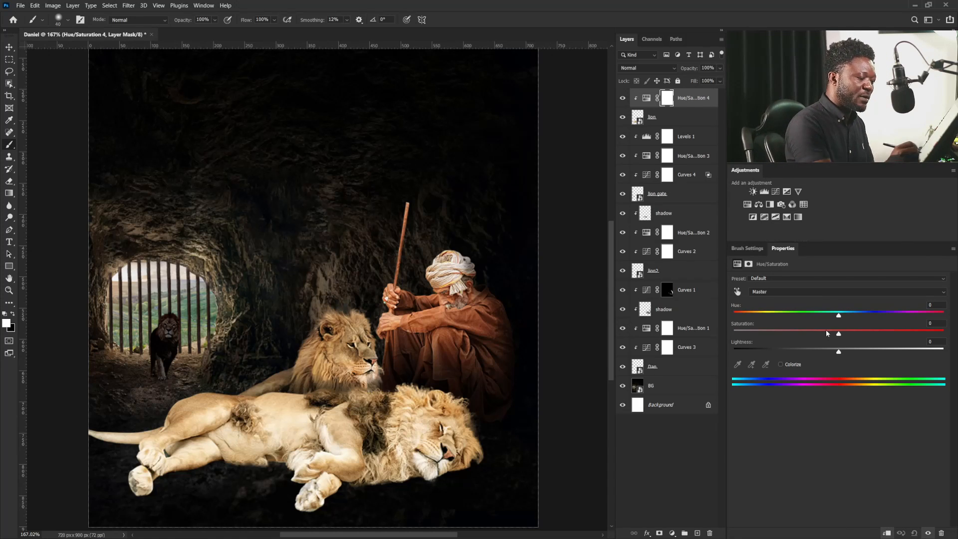
drag(838, 333, 817, 339)
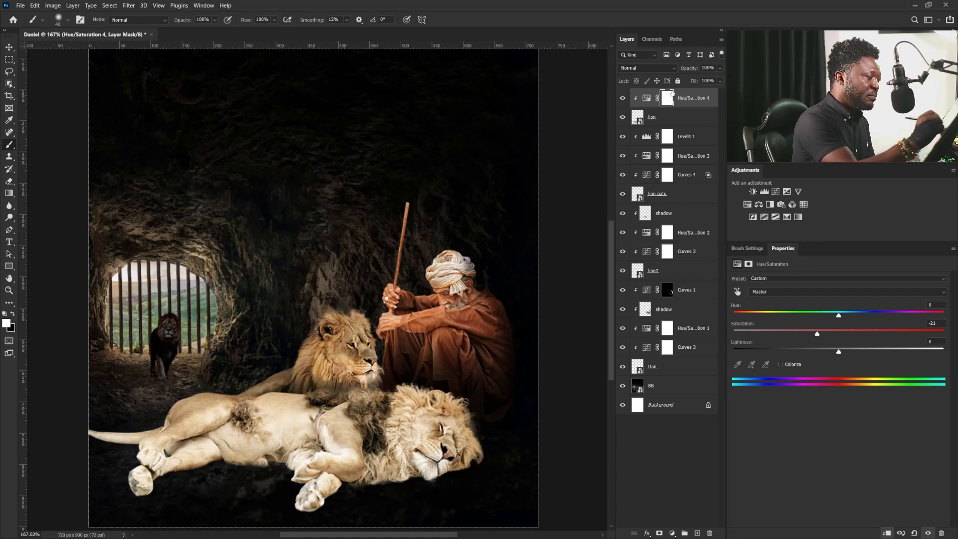
Add a Curves adjustment clipped directly above the sleeping lion's layer, with points at input 172, output 156 and input 70, output 45
click(668, 120)
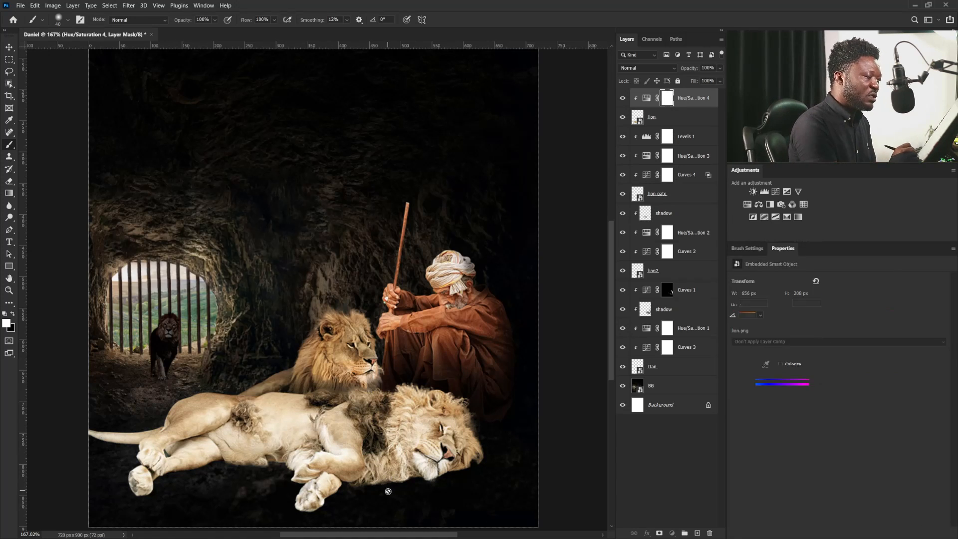
click(776, 192)
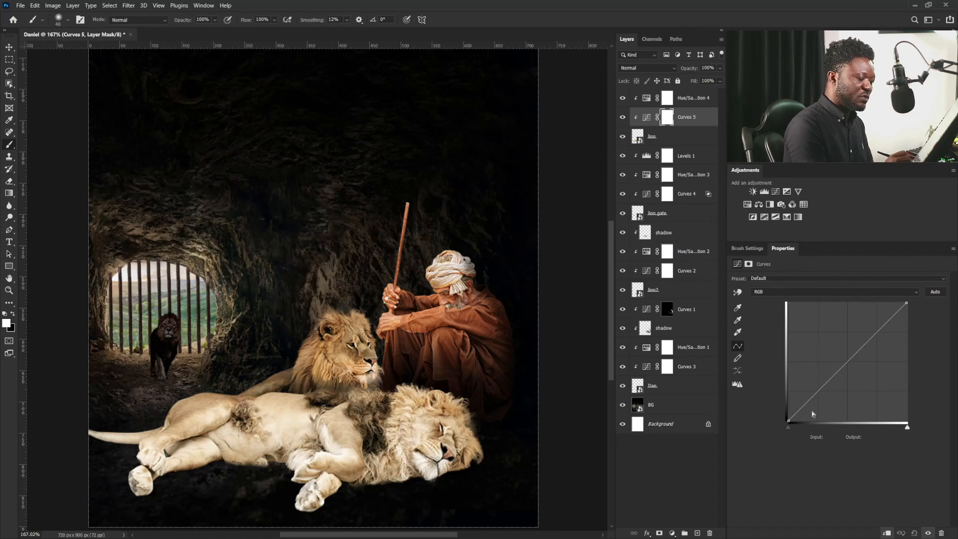
click(824, 387)
drag(826, 402, 825, 401)
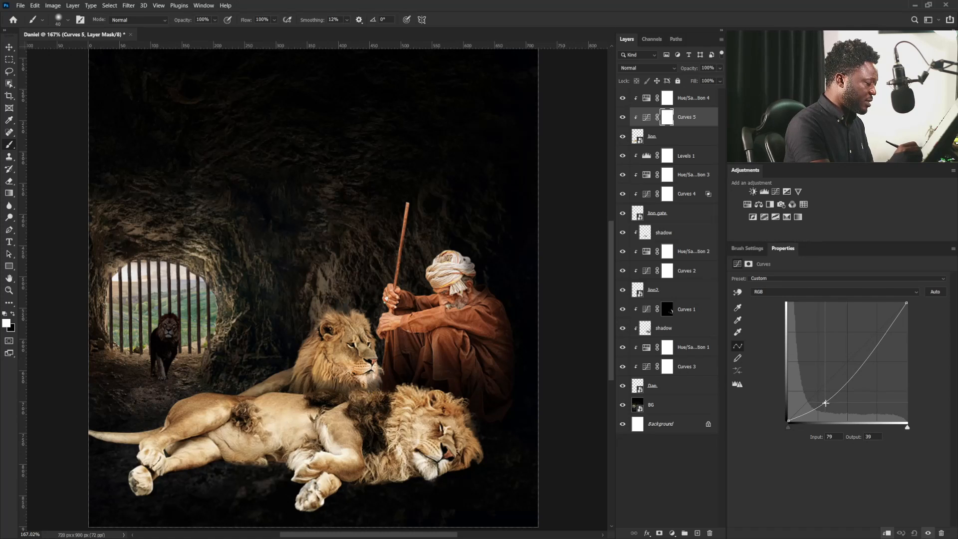
click(868, 348)
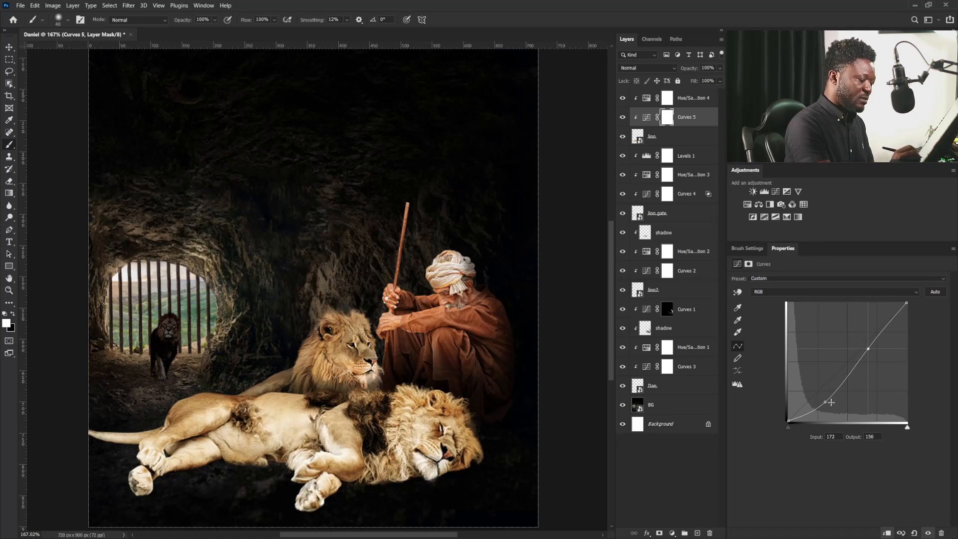
drag(825, 403, 823, 401)
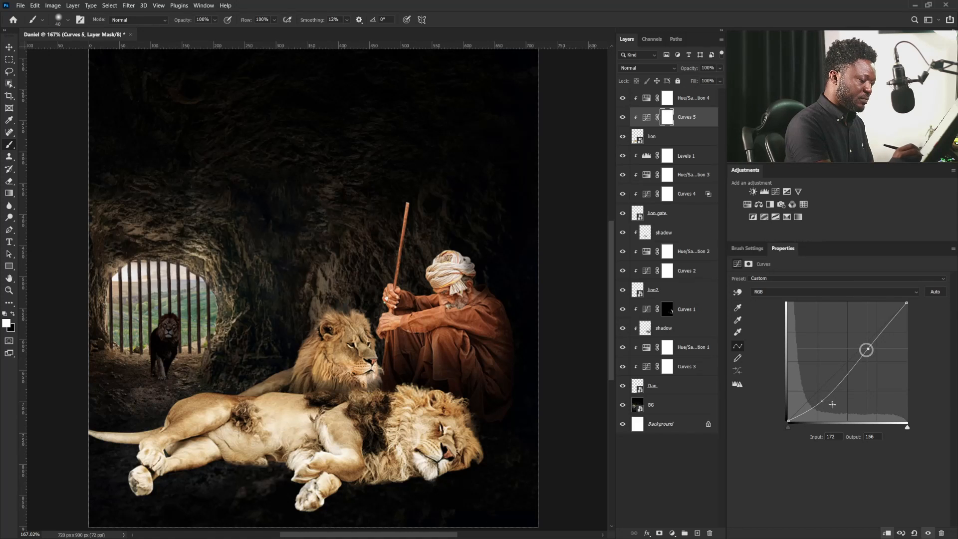
drag(824, 402, 822, 400)
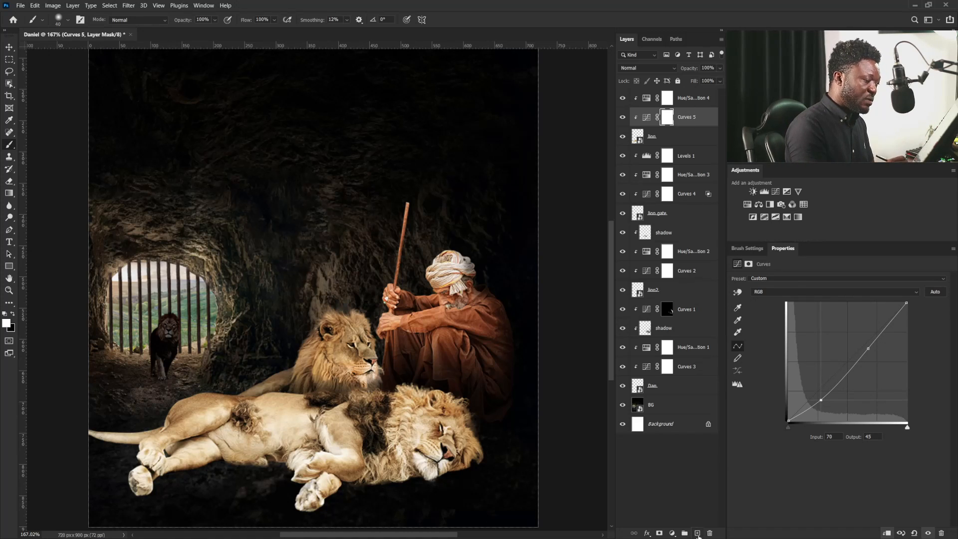
Add a new layer clipped directly above the sleeping lion's layer and name it shadow
click(697, 532)
drag(684, 118, 670, 149)
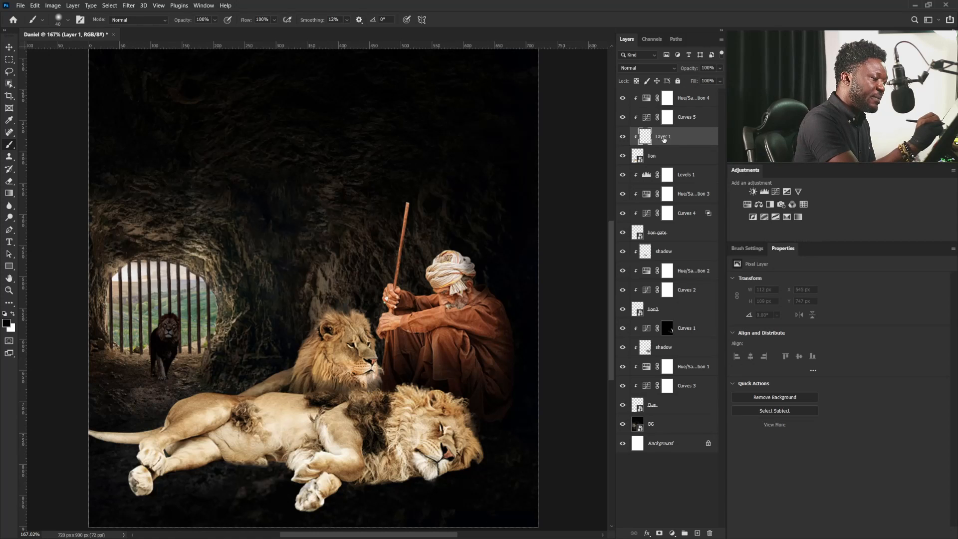
double_click(663, 136)
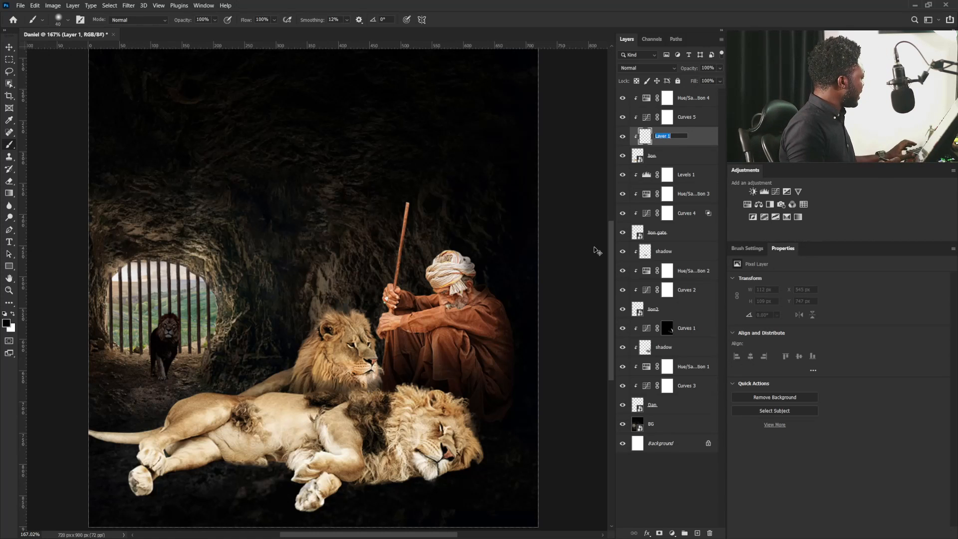
text(shadow)
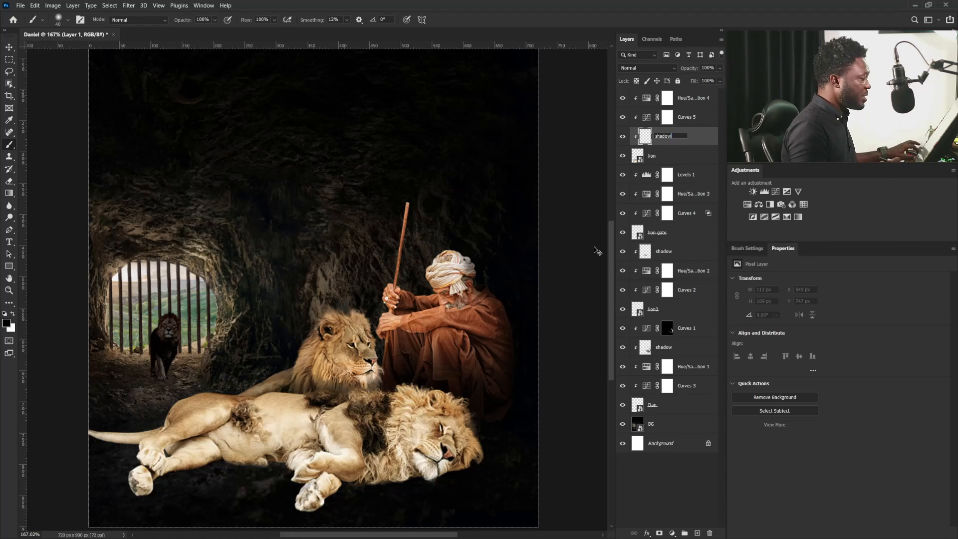
key(Return)
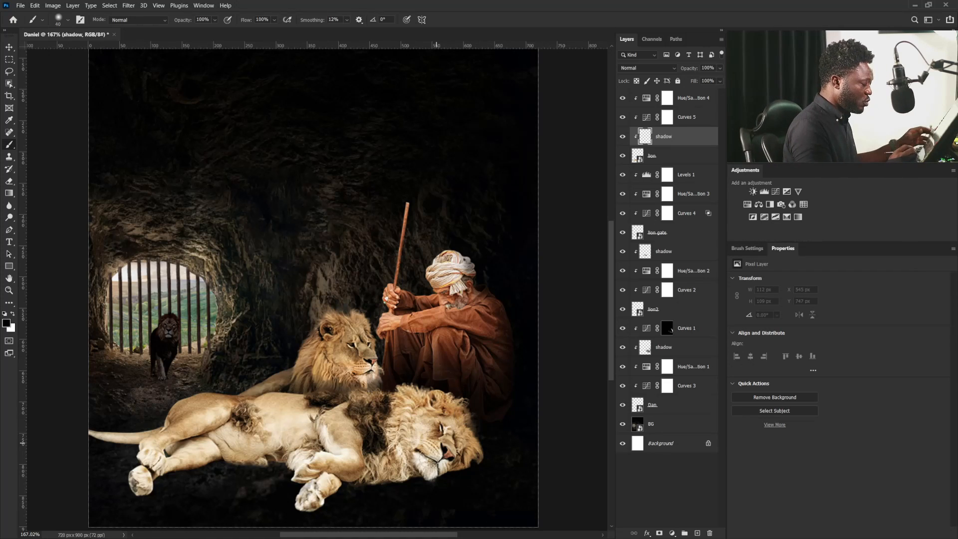
Paint black shadow with a soft brush along the underside of the sleeping lion's head and mane as far as the front paw
key(bracketright)
key(bracketright)
key(bracketright)
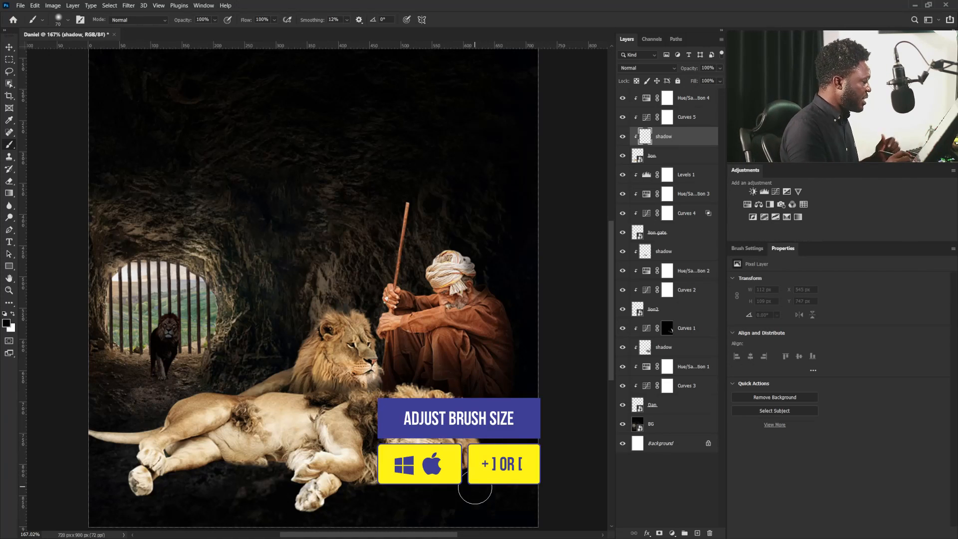
drag(489, 455, 477, 464)
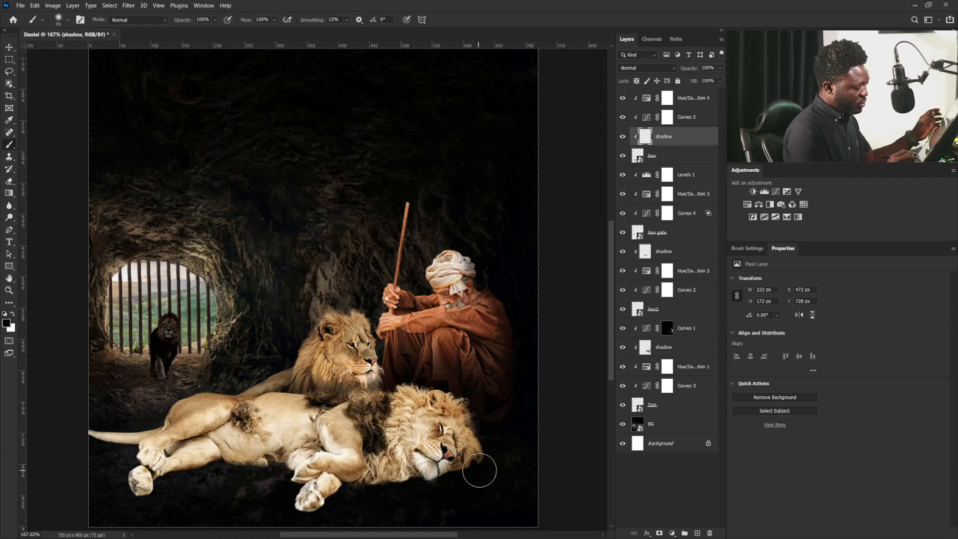
key([)
key([)
key([)
mouse_move(483, 455)
mouse_down()
mouse_move(432, 483)
mouse_move(452, 486)
mouse_move(376, 505)
mouse_move(398, 494)
mouse_move(350, 523)
mouse_move(364, 468)
mouse_move(334, 494)
mouse_up()
Paint black shadow beneath the sleeping lion's belly and around to the hind paws
key(bracketright)
key(bracketleft)
key(bracketleft)
key(bracketright)
mouse_move(279, 515)
mouse_down()
mouse_move(395, 490)
mouse_move(282, 489)
mouse_move(287, 465)
mouse_move(223, 475)
mouse_move(220, 466)
mouse_move(229, 472)
mouse_move(221, 477)
mouse_move(100, 446)
mouse_move(134, 449)
mouse_up()
key(bracketright)
key(bracketright)
key(bracketright)
key(bracketleft)
key(bracketleft)
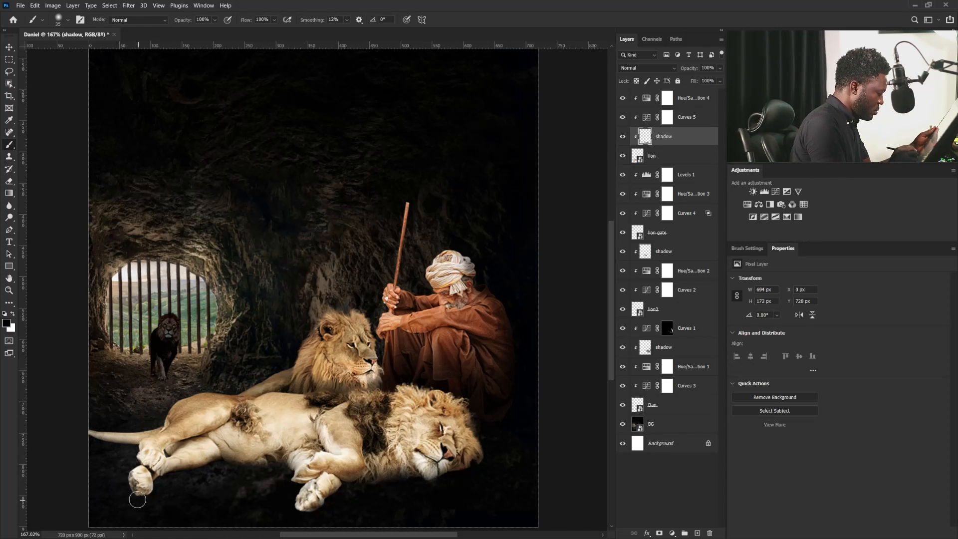
Deepen the shadow beneath the sleeping lion's front paw using a smaller soft brush of about 25 px
key(bracketleft)
key(bracketleft)
key(bracketleft)
key(bracketleft)
key(bracketleft)
key(bracketright)
key(bracketright)
key(bracketright)
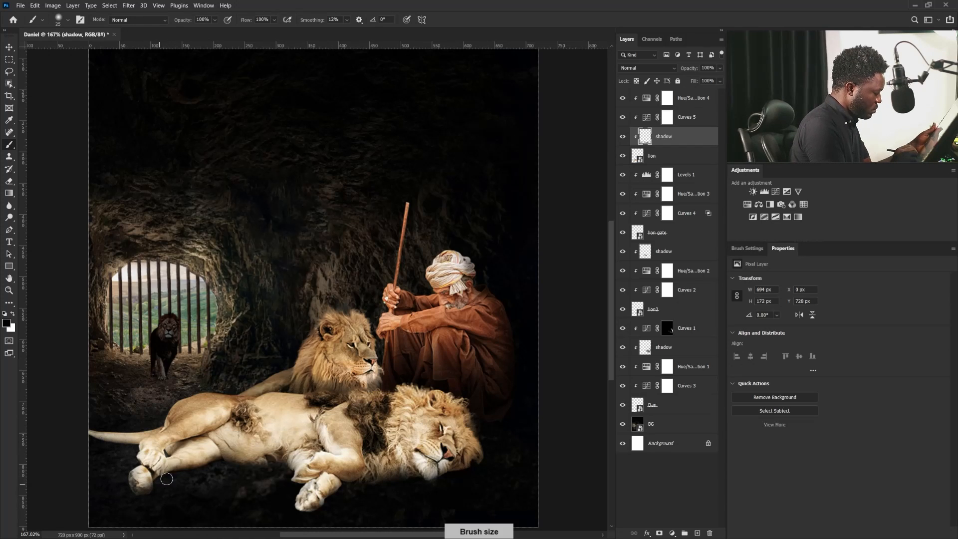
key(bracketright)
key(bracketright)
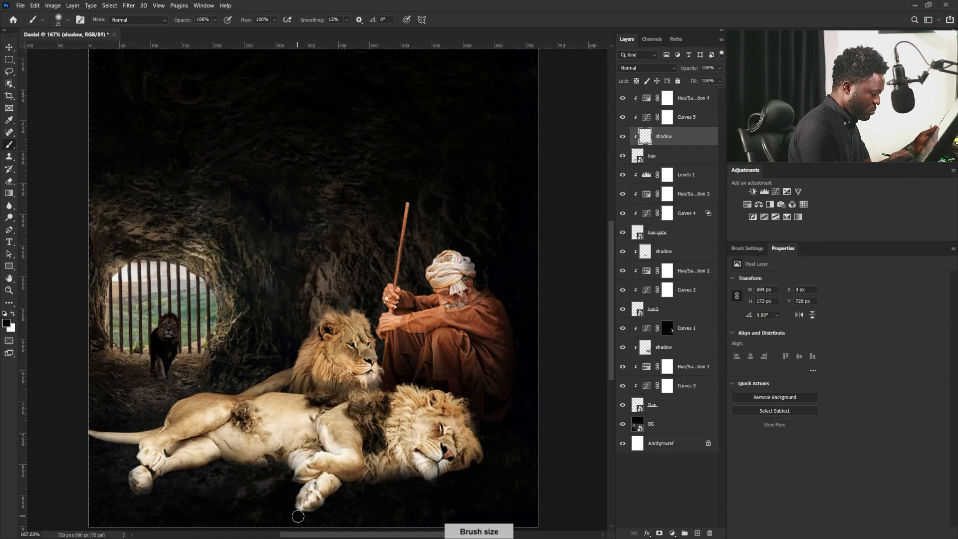
mouse_move(284, 504)
mouse_down()
mouse_move(303, 520)
mouse_move(363, 483)
mouse_move(377, 507)
mouse_up()
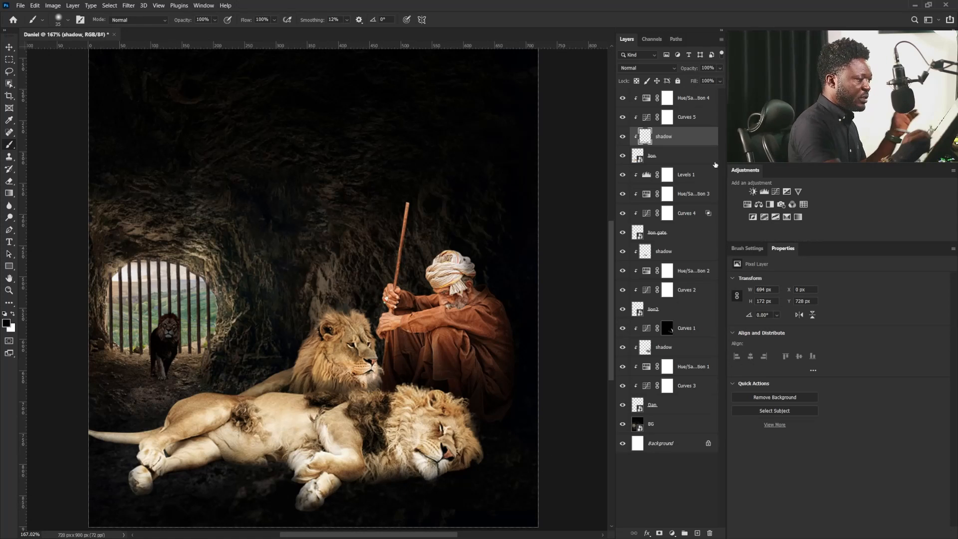
Add a clipped Curves adjustment above Curves 5 with the white endpoint lowered to about 182 and a point at input 148, output 60; invert its mask
click(698, 97)
key(x)
click(696, 117)
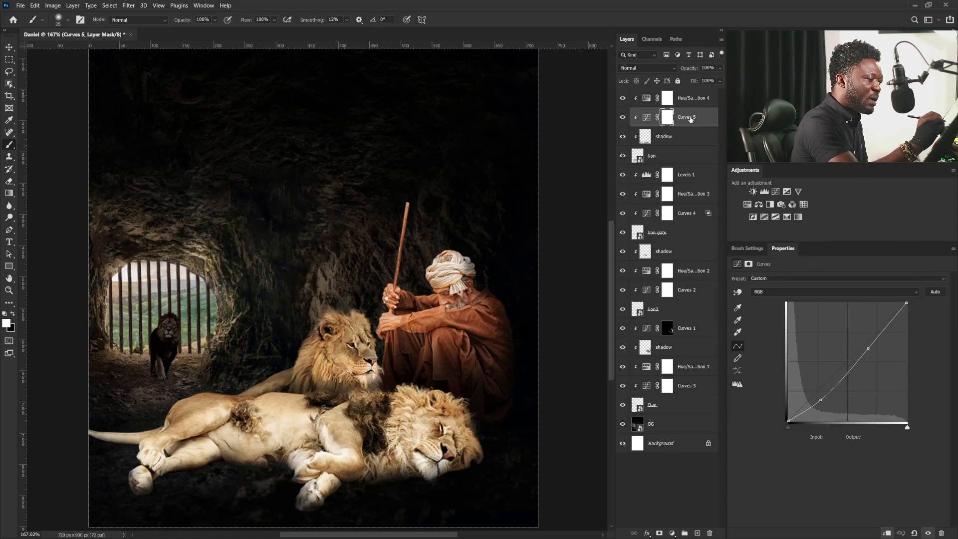
click(776, 192)
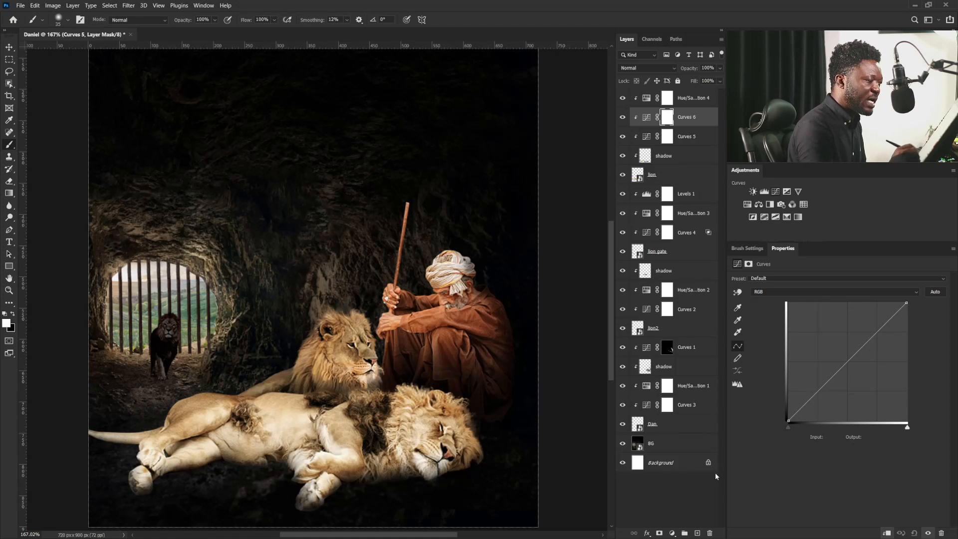
drag(906, 303, 912, 332)
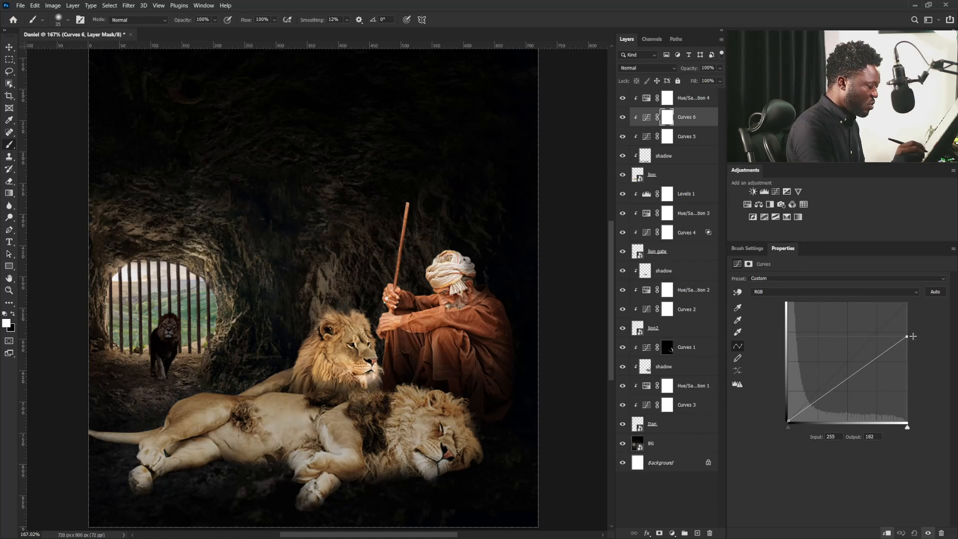
drag(858, 373, 857, 394)
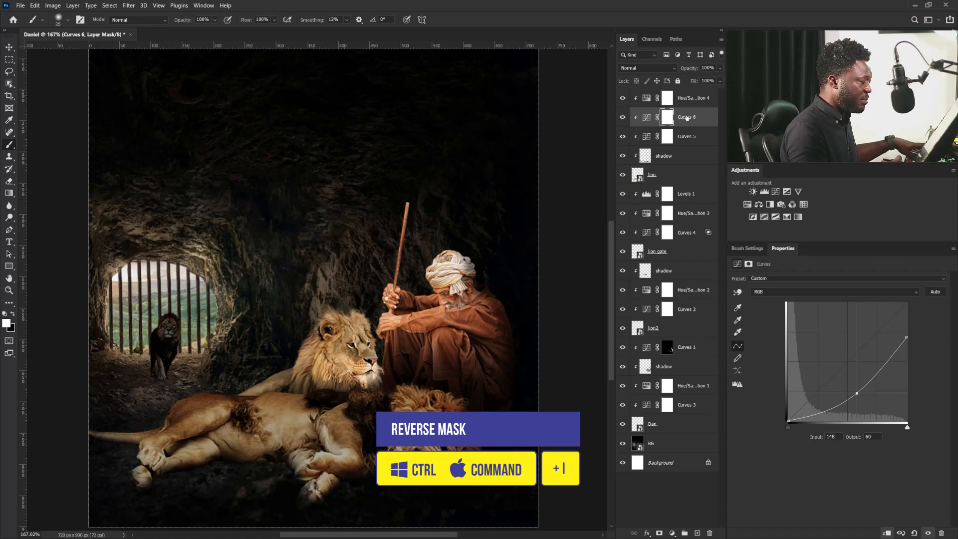
key(ctrl+i)
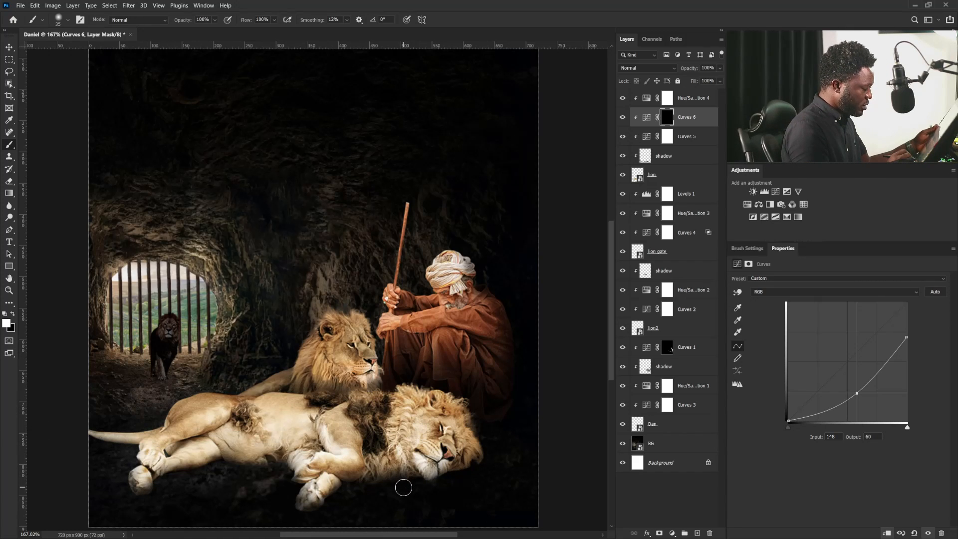
Paint white on the Curves 6 mask with a 70 px brush to darken the underside of the sleeping lion's head, mane and front paw
key(])
key(])
key(])
key(])
key(])
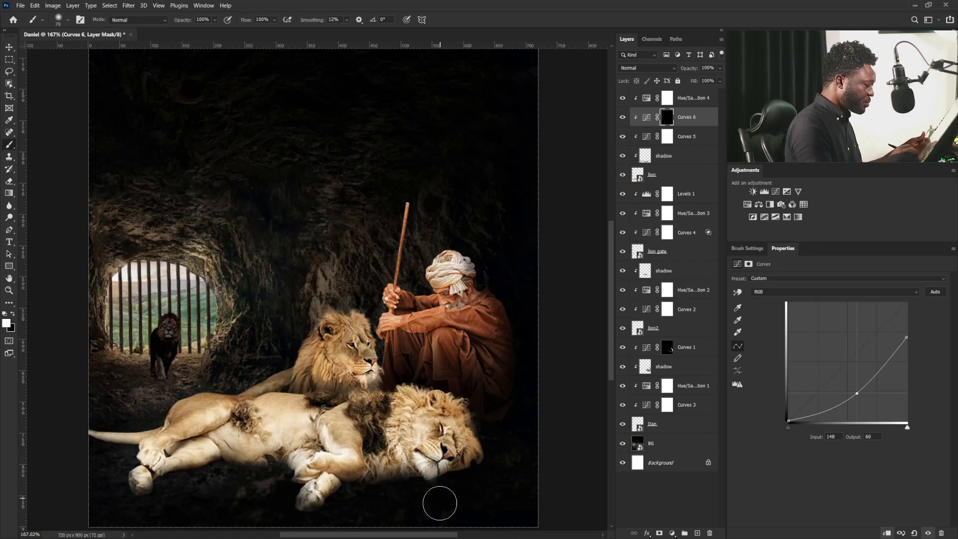
mouse_move(430, 483)
mouse_down()
mouse_move(414, 497)
mouse_move(406, 460)
mouse_move(394, 460)
mouse_move(379, 494)
mouse_move(380, 435)
mouse_move(400, 462)
mouse_up()
mouse_move(481, 472)
mouse_down()
mouse_move(470, 421)
mouse_move(477, 464)
mouse_move(474, 426)
mouse_move(472, 445)
mouse_up()
mouse_move(368, 470)
mouse_down()
mouse_move(352, 483)
mouse_move(342, 470)
mouse_move(329, 501)
mouse_move(295, 505)
mouse_up()
Paint white on the Curves 6 mask with a 50 px brush to darken the sleeping lion's belly and the underside of its hind legs
key(bracketleft)
key(bracketleft)
key(bracketleft)
key(bracketleft)
key(bracketleft)
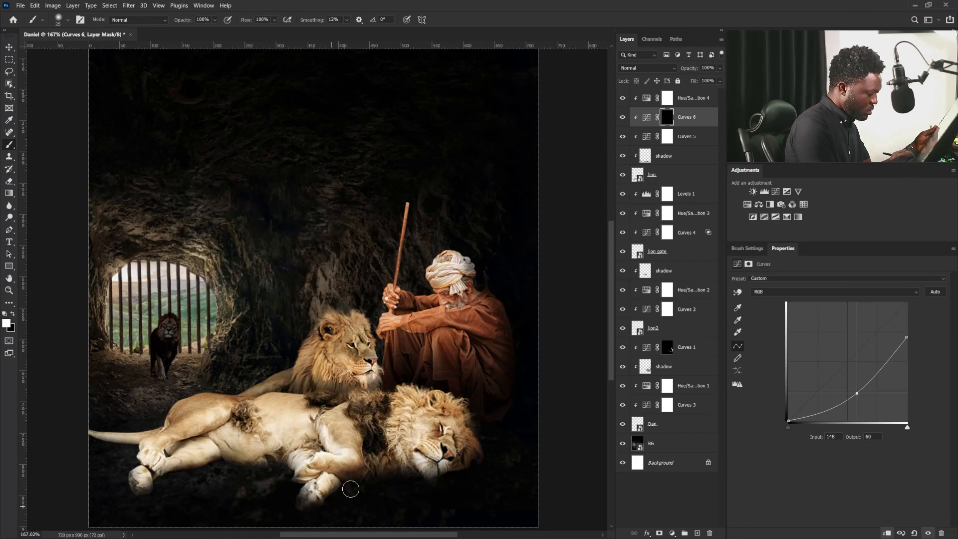
key(bracketright)
key(bracketright)
key(bracketright)
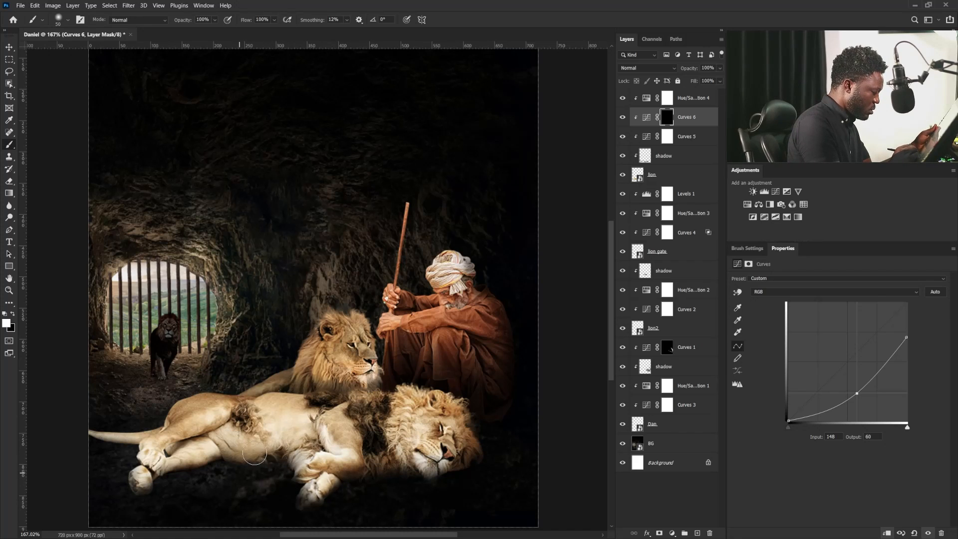
mouse_move(254, 453)
mouse_down()
mouse_move(221, 466)
mouse_move(213, 447)
mouse_move(193, 464)
mouse_up()
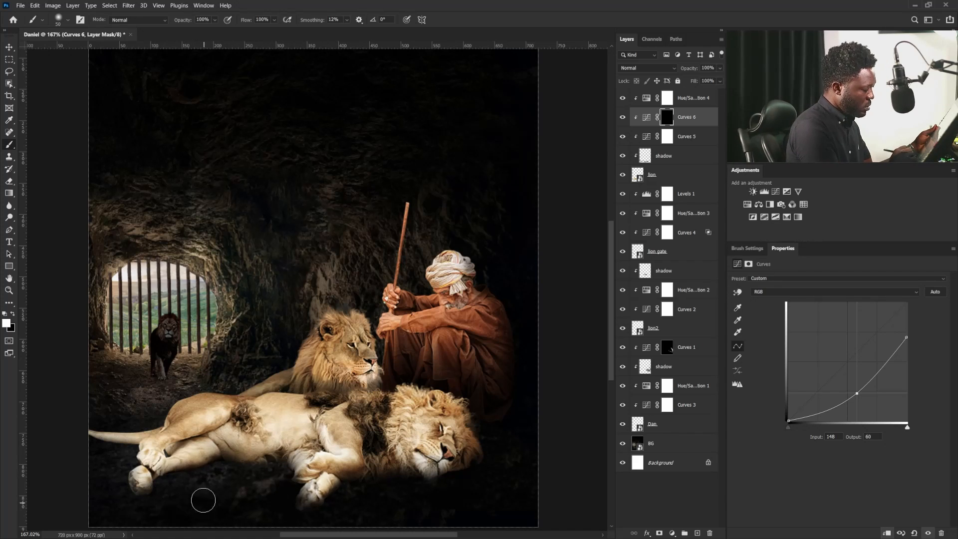
key(bracketleft)
key(bracketleft)
key(bracketleft)
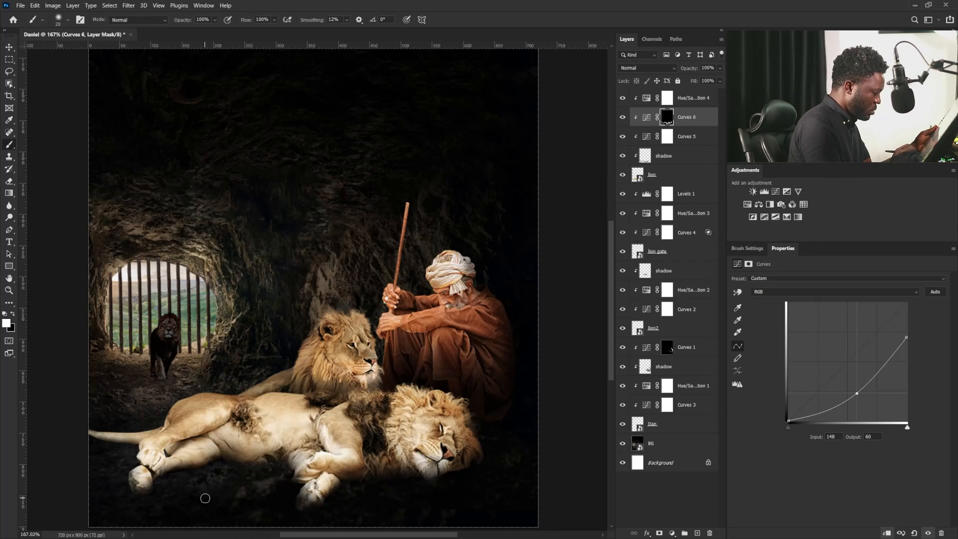
key(bracketright)
key(bracketright)
key(bracketright)
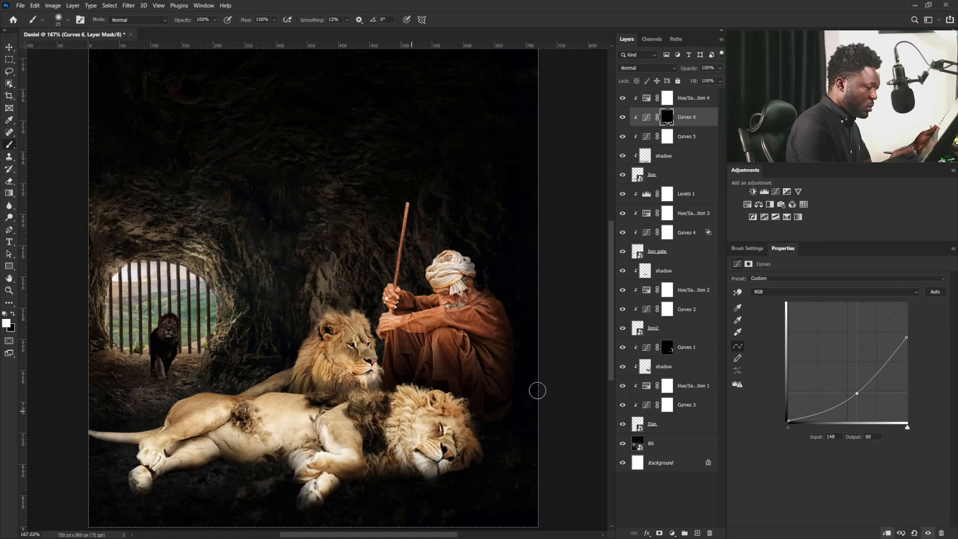
With the sleeping lion's shadow layer selected, set the Eraser to a 20 px soft round tip with 0% hardness
click(669, 156)
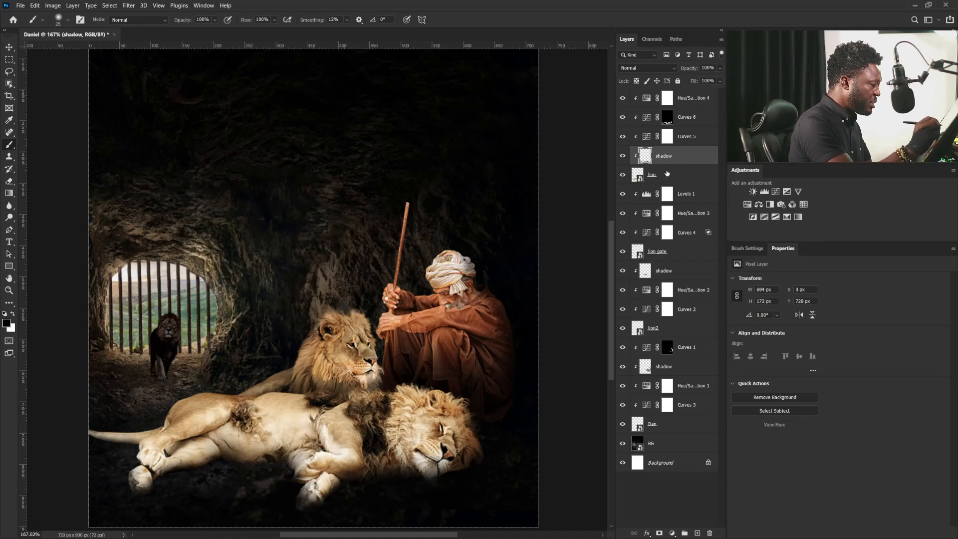
click(9, 180)
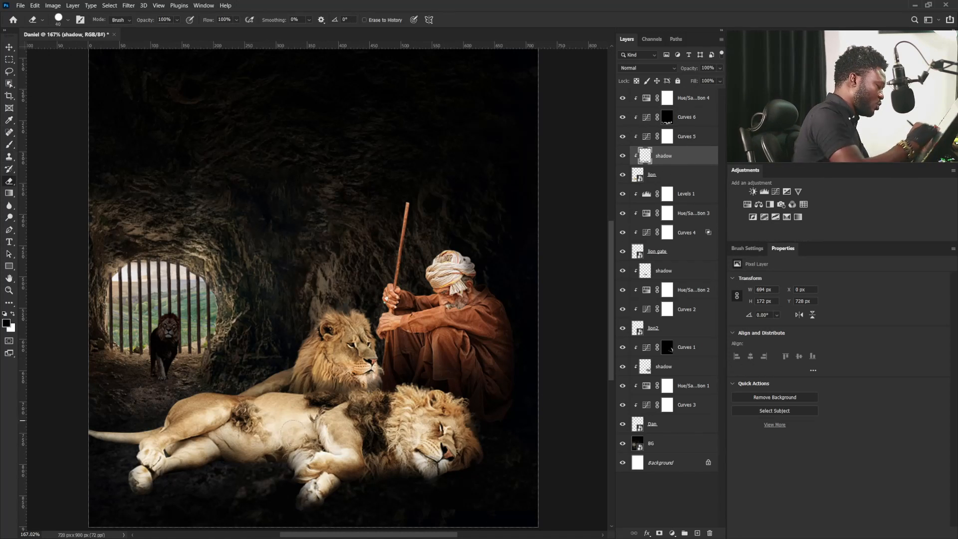
key(bracketleft)
key(bracketleft)
key(bracketleft)
key(bracketleft)
key(bracketleft)
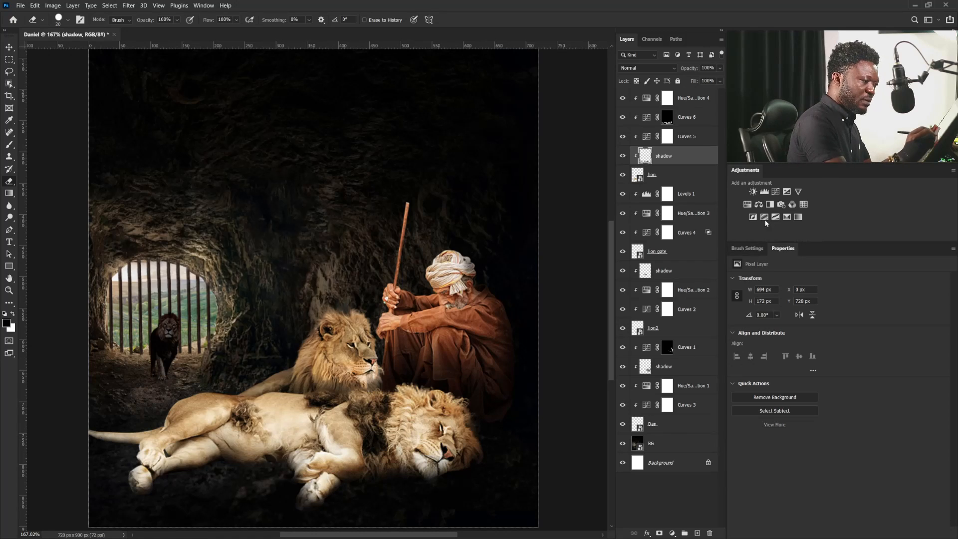
click(751, 249)
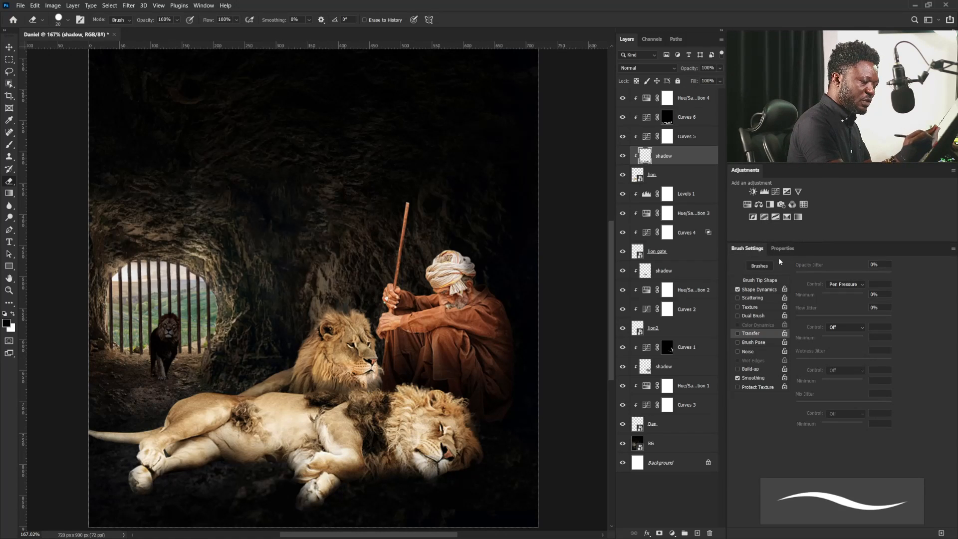
click(760, 280)
click(803, 267)
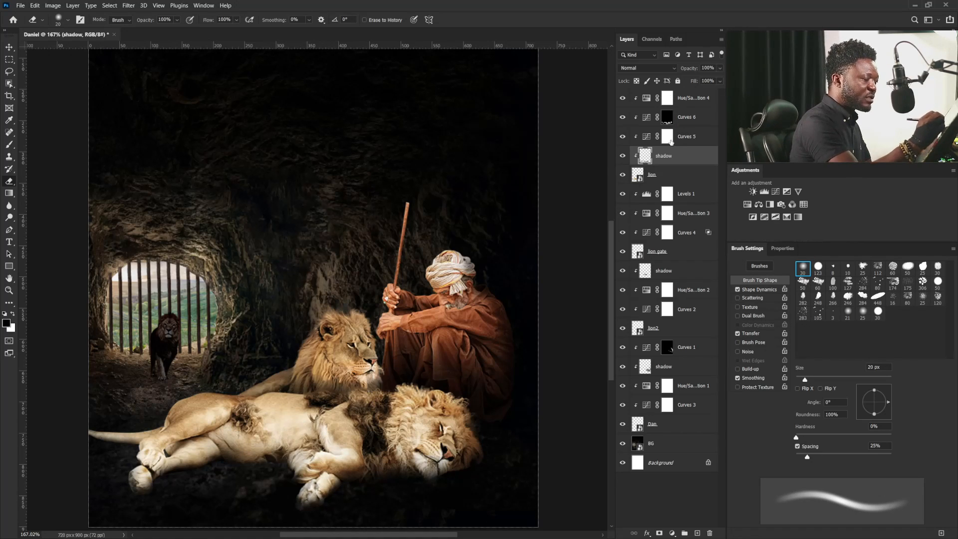
Brush white onto the Curves 6 mask to darken the sleeping lion's front paw and the belly beside its foreleg
click(668, 118)
key(x)
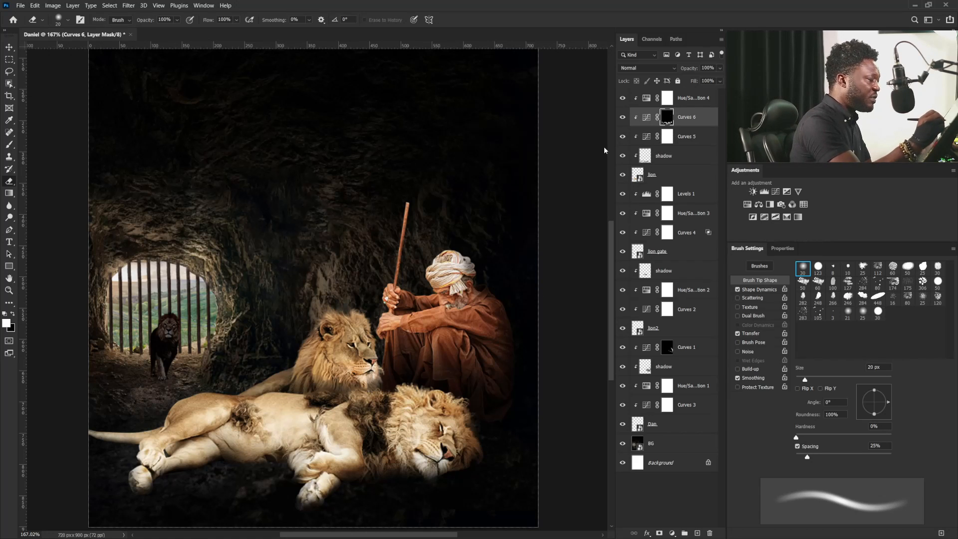
key(b)
key(bracketright)
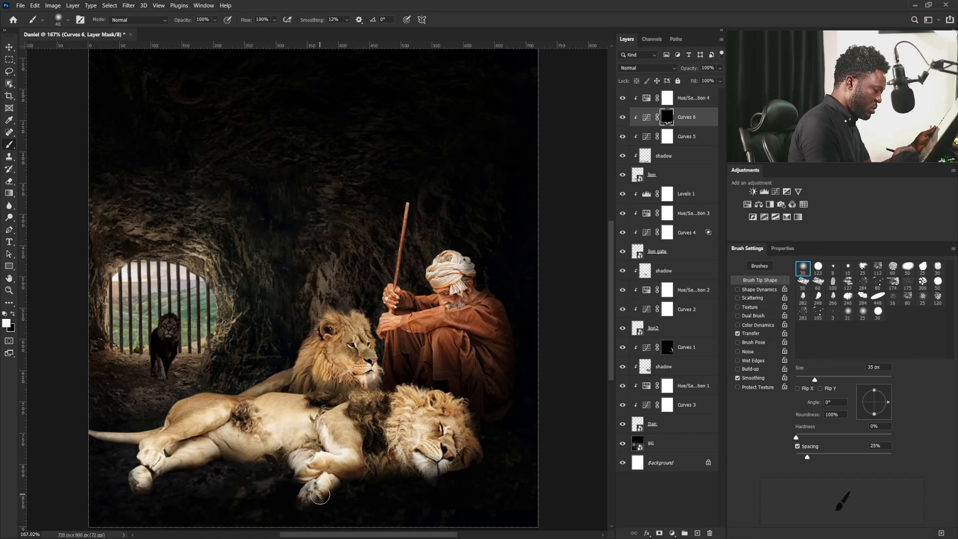
mouse_move(320, 494)
mouse_down()
mouse_move(300, 491)
mouse_move(311, 478)
mouse_move(295, 485)
mouse_move(299, 451)
mouse_up()
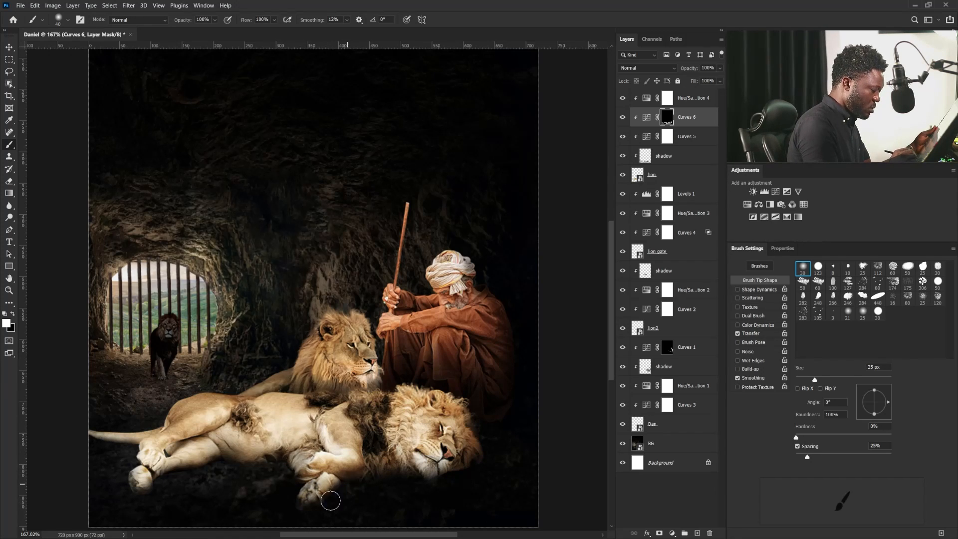
Darken the sleeping lion's mane behind its head by painting on the Curves 6 mask with a 70 px brush
key(bracketright)
key(bracketright)
key(bracketright)
key(bracketright)
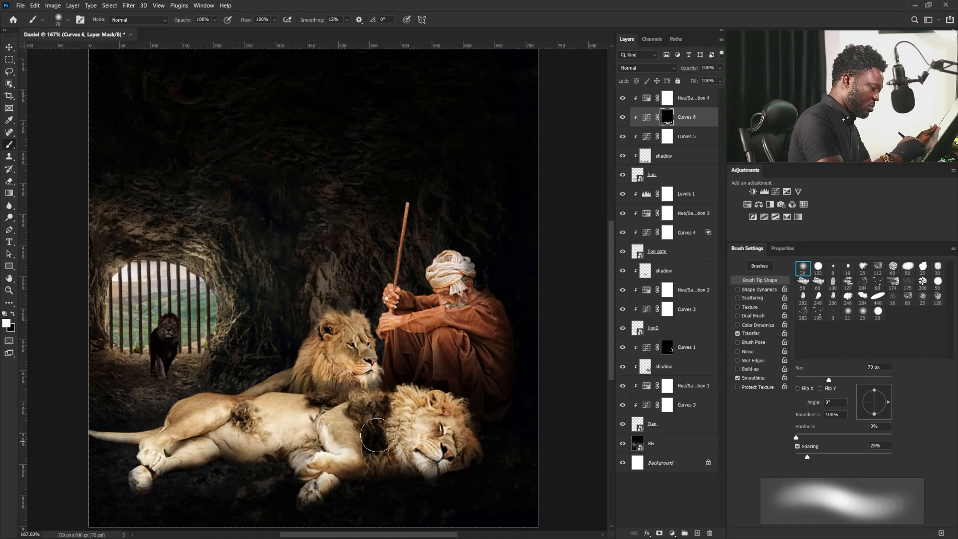
key(bracketleft)
key(bracketleft)
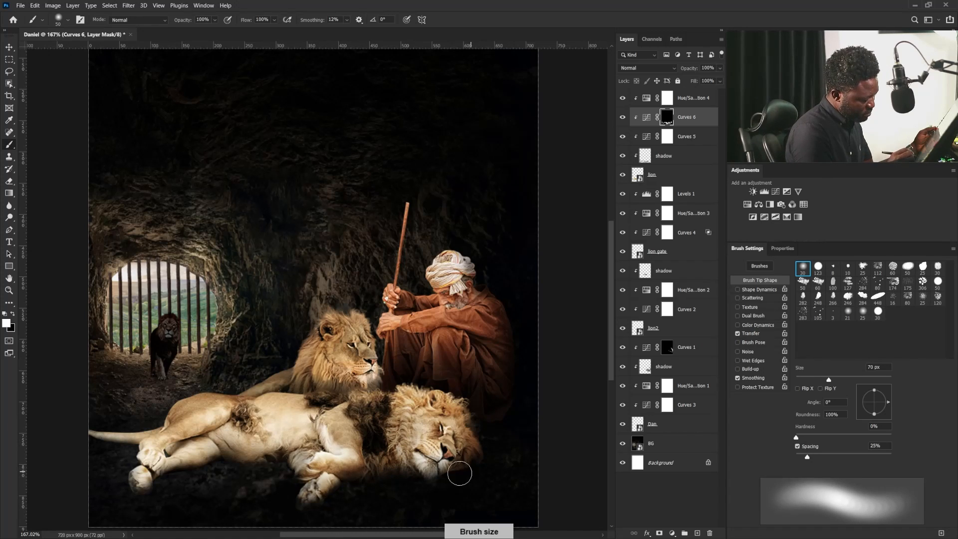
Darken the sleeping lion's chin and the outer edge of its face on the Curves 6 mask, using brush sizes from 25 to 45 px
key(bracketleft)
key(bracketleft)
key(bracketleft)
key(bracketleft)
key(bracketleft)
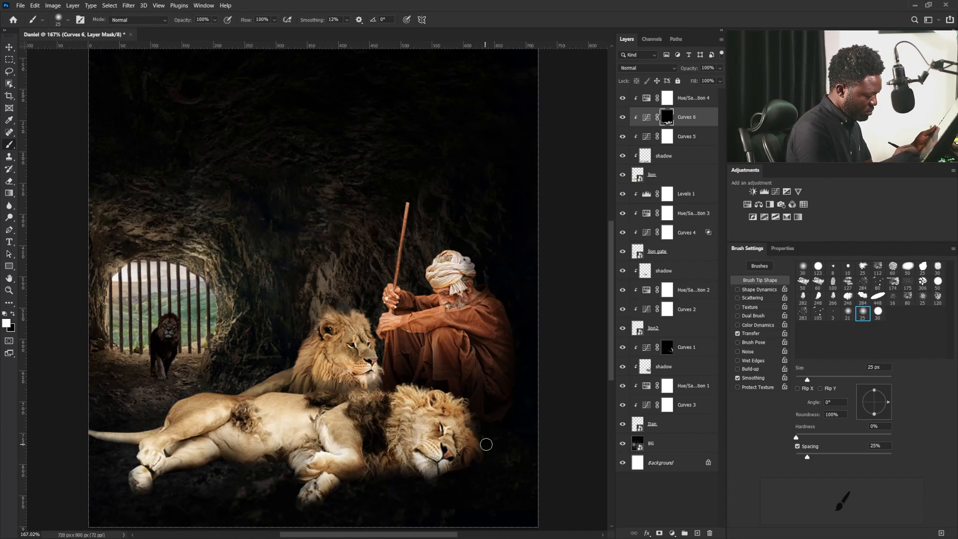
key(bracketright)
key(bracketright)
key(bracketright)
key(bracketright)
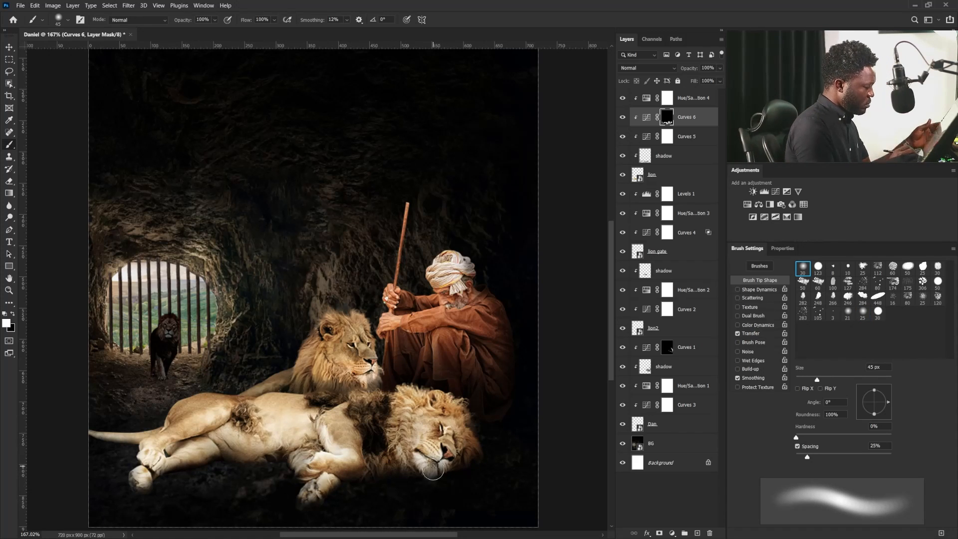
Add a clipped Curves adjustment to the lion2 layer, lowering its white point and bending the midtones to input 139, output 86
click(659, 252)
click(659, 336)
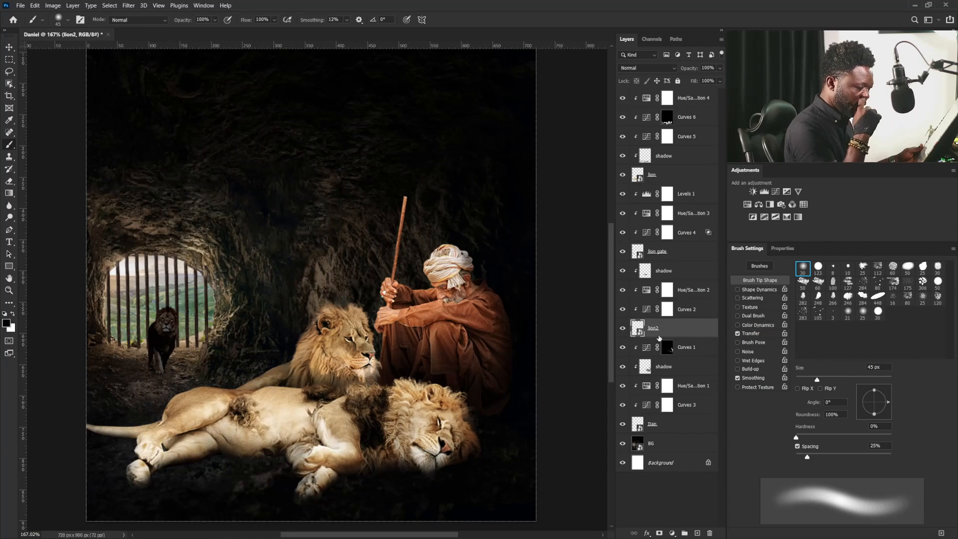
click(776, 193)
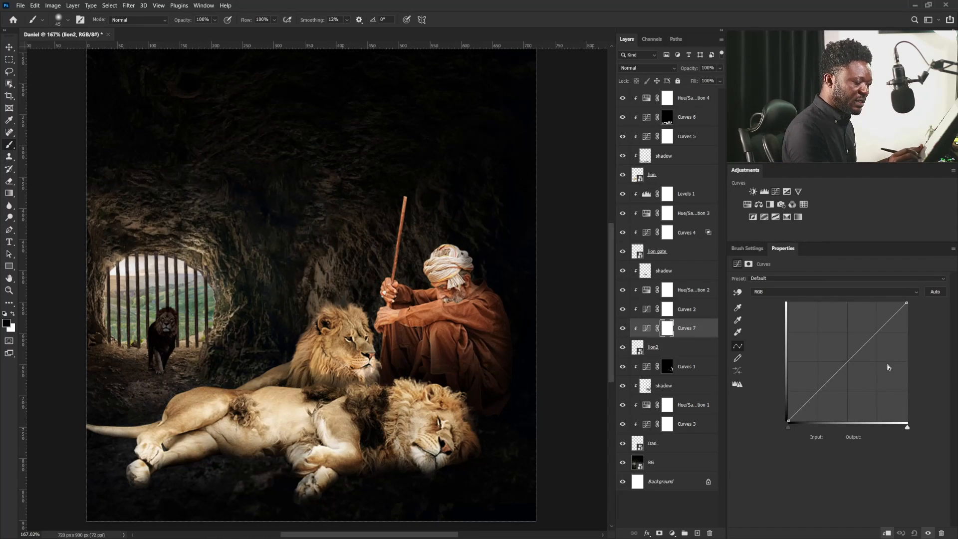
drag(907, 302, 907, 321)
drag(852, 368, 853, 382)
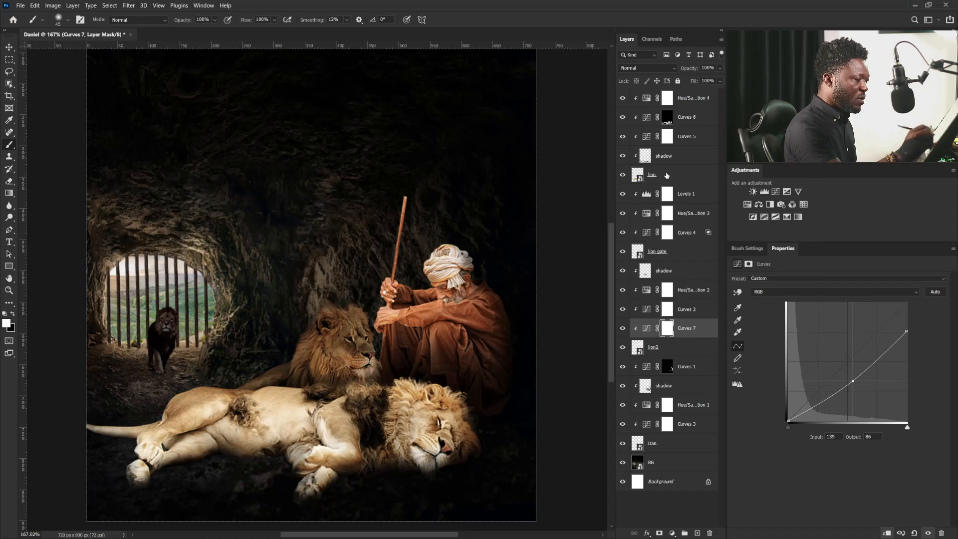
Invert the Curves 7 mask and paint white with a 90 px brush to darken the seated lion's body behind the sleeping lion
key(ctrl+i)
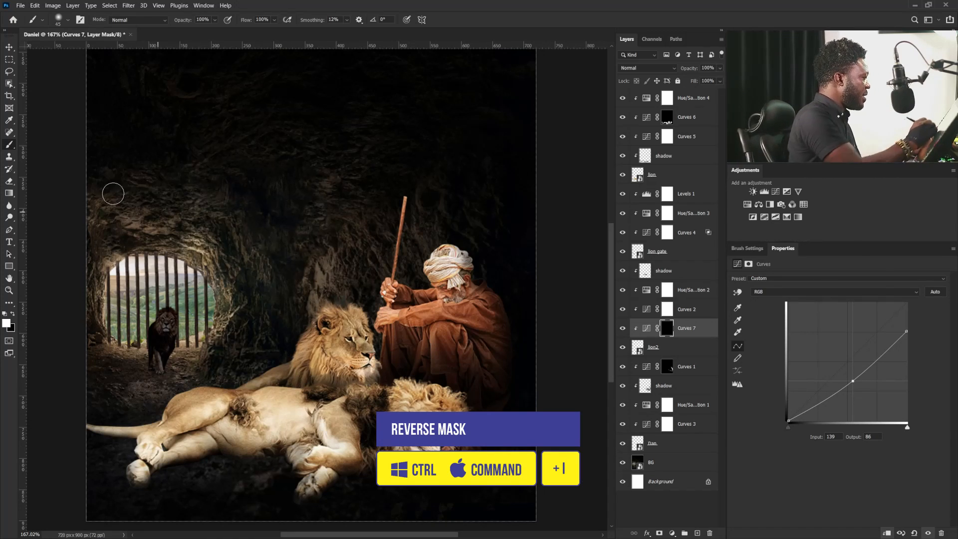
key(bracketright)
key(bracketright)
key(bracketright)
key(bracketright)
key(bracketright)
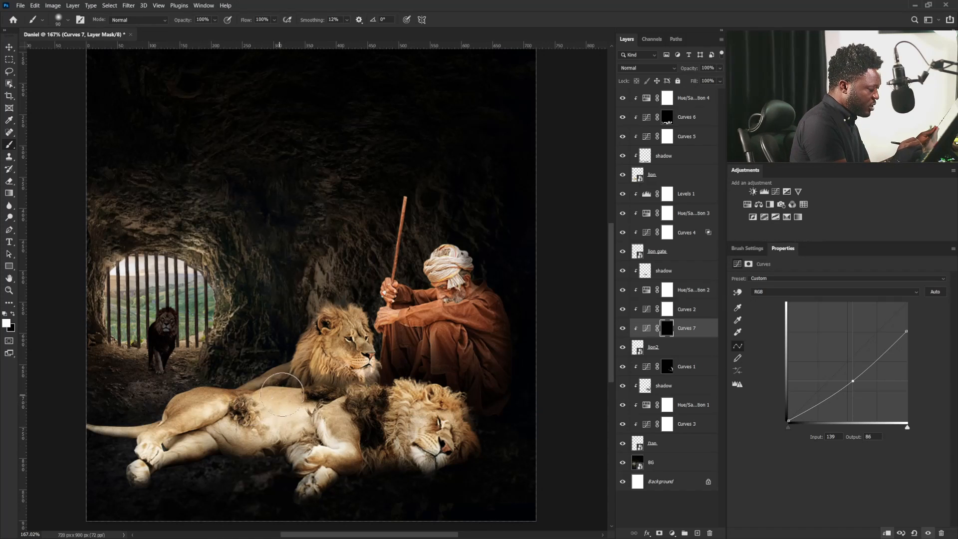
drag(269, 394, 260, 383)
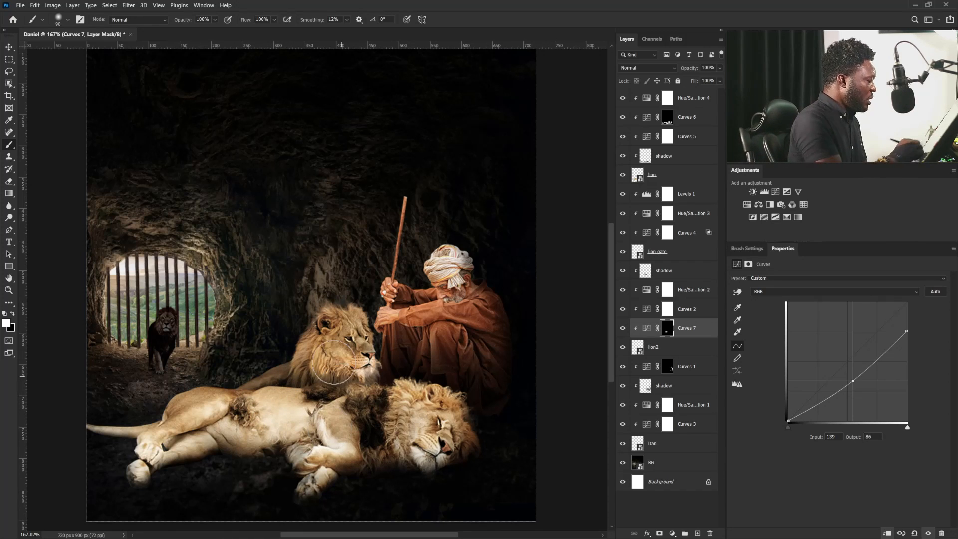
Toggle the Curves 4 and Levels 1 adjustments off and on to compare their effect on the gate lion
click(10, 47)
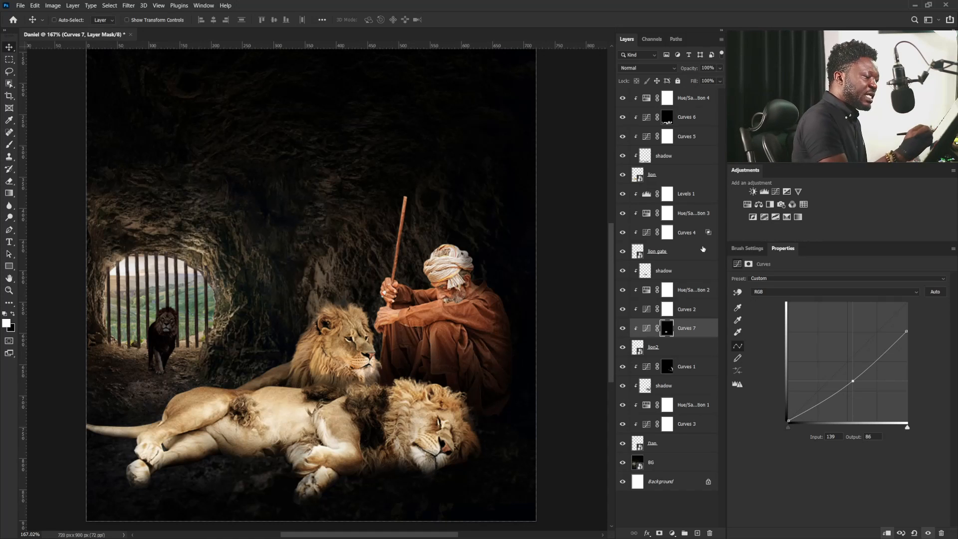
click(672, 253)
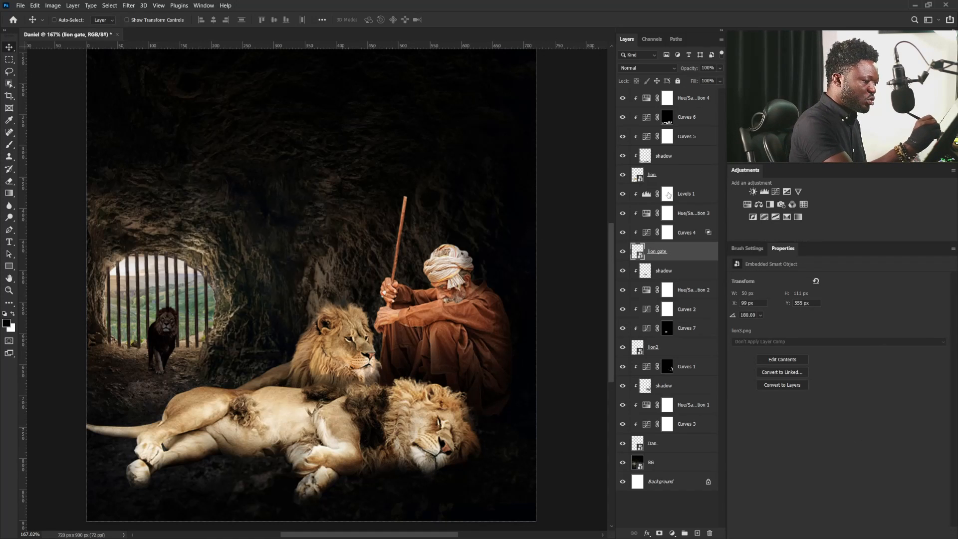
click(623, 233)
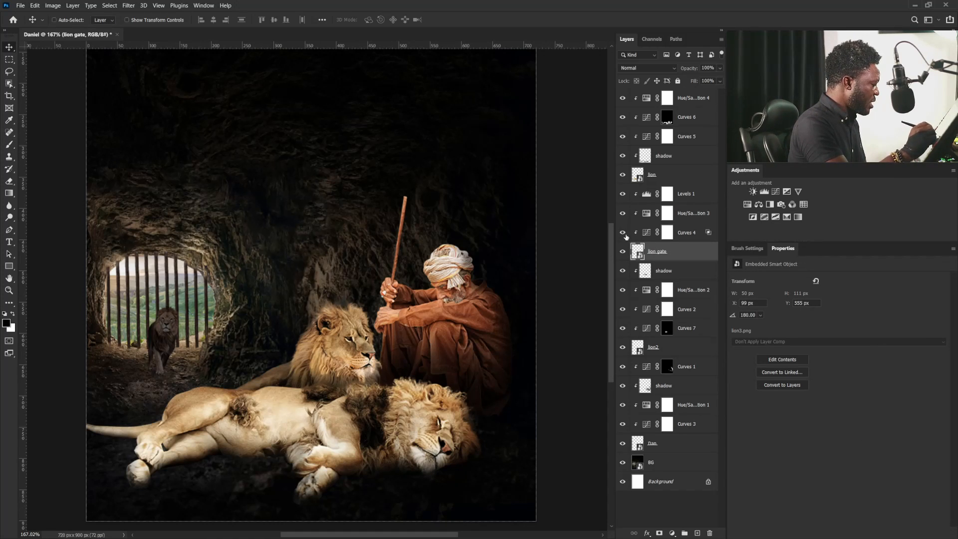
click(623, 234)
click(624, 195)
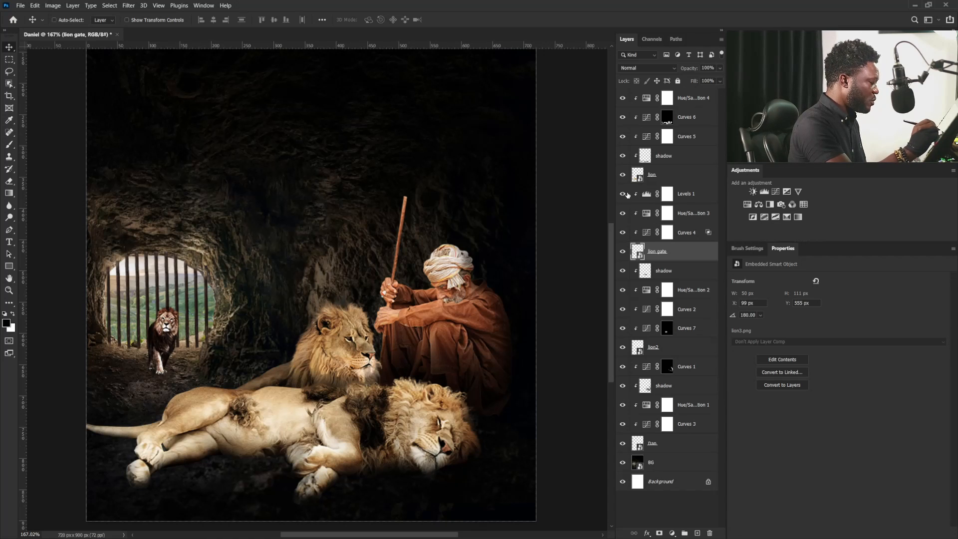
click(624, 194)
click(667, 194)
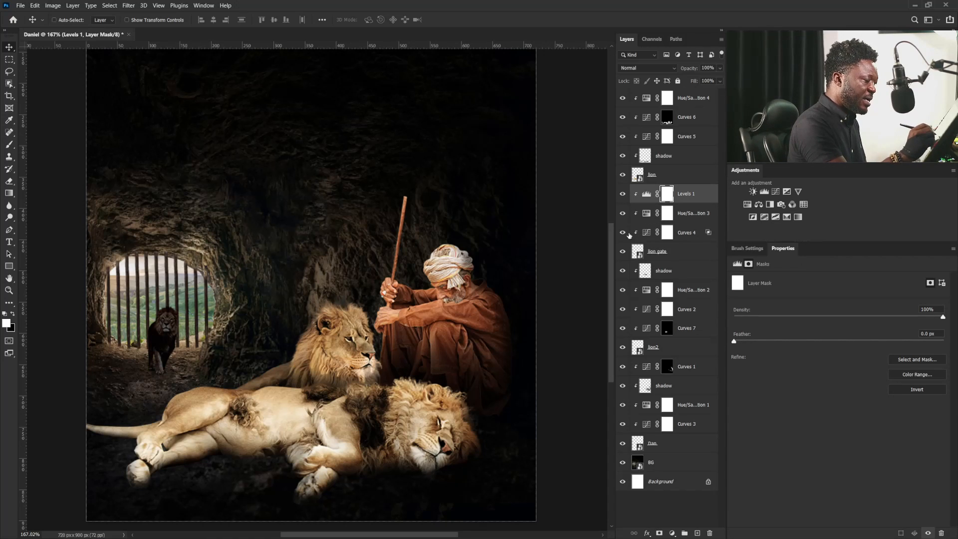
click(623, 233)
click(623, 232)
Brighten the upper edge of the gate lion's mane by painting black on the Levels 1 mask with a 7 px brush
click(668, 233)
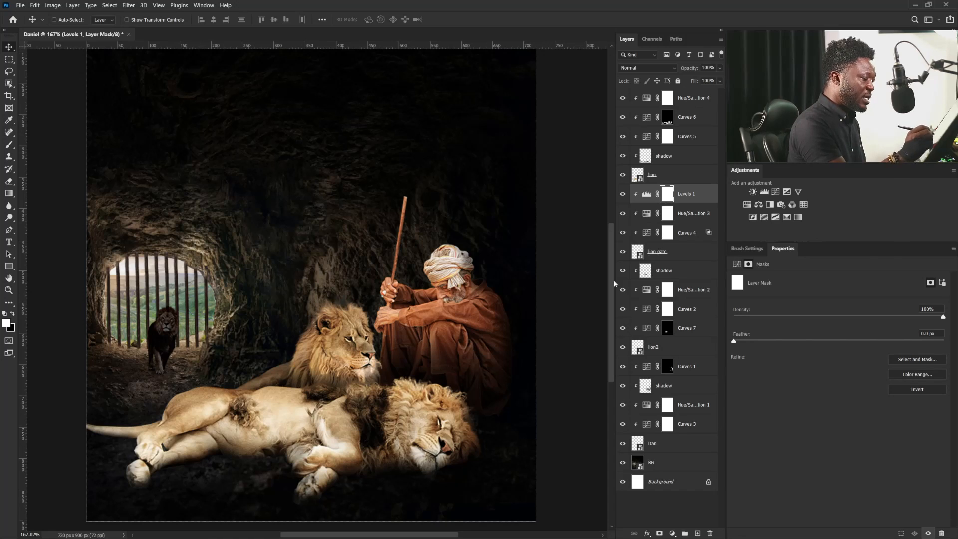
click(10, 147)
mouse_move(168, 328)
mouse_down()
mouse_move(200, 330)
mouse_move(200, 356)
mouse_move(370, 311)
mouse_up()
key(bracketleft)
key(bracketleft)
key(bracketleft)
key(bracketleft)
key(bracketleft)
key(bracketleft)
key(bracketleft)
key(bracketleft)
key(bracketleft)
key(bracketleft)
key(bracketleft)
key(bracketleft)
key(bracketleft)
key(bracketleft)
key(bracketleft)
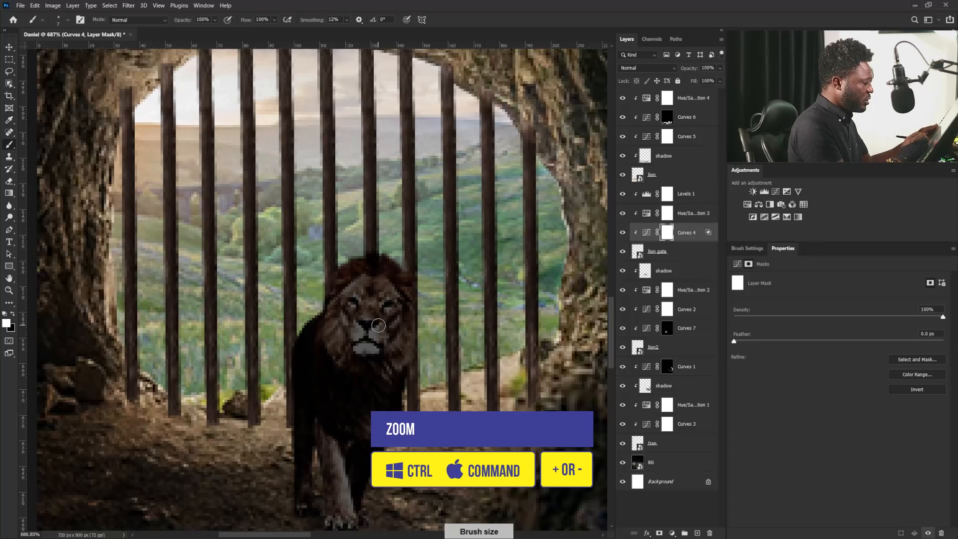
click(12, 316)
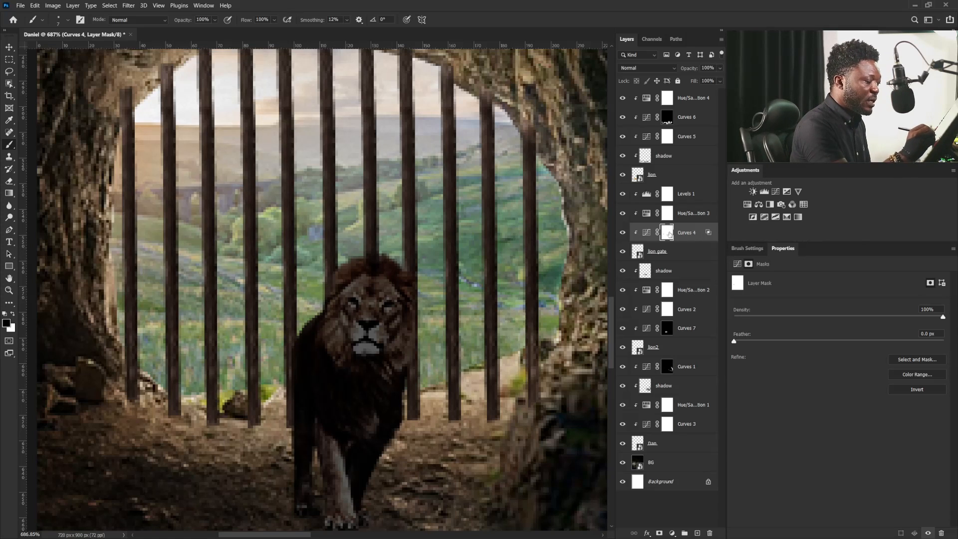
click(667, 195)
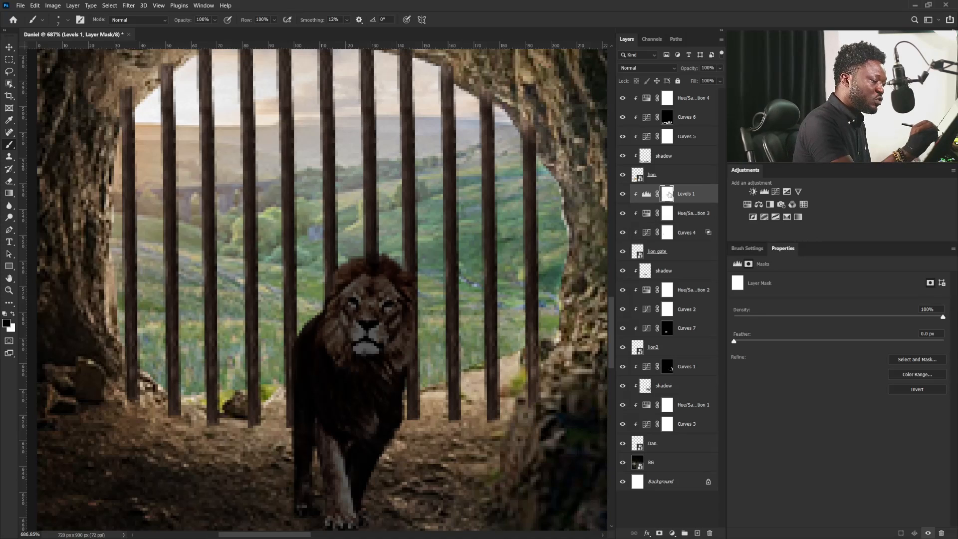
mouse_move(357, 258)
mouse_down()
mouse_move(332, 282)
mouse_move(368, 257)
mouse_move(418, 252)
mouse_move(340, 281)
mouse_up()
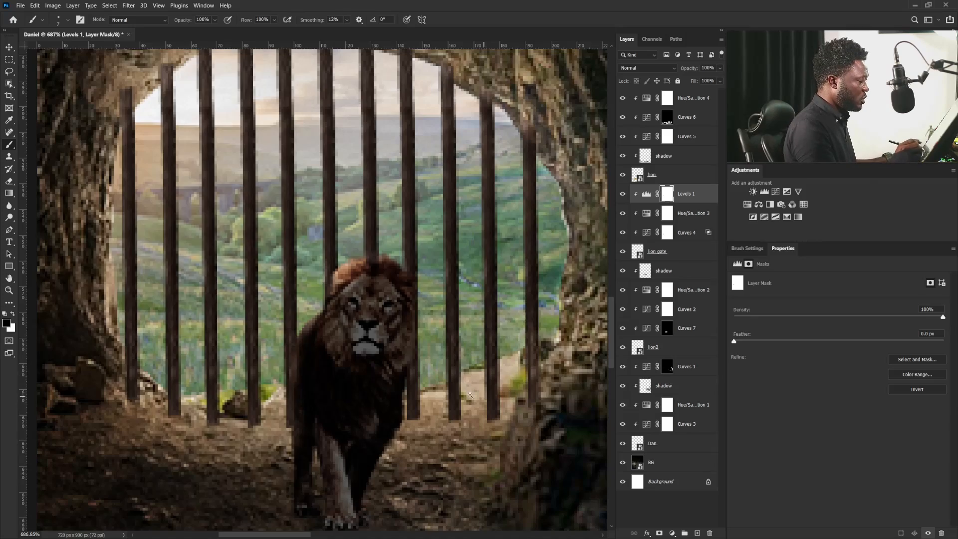
Paint black on the Levels 1 mask along the gate lion's shoulder and flank to bring out its rim light
drag(470, 395, 444, 369)
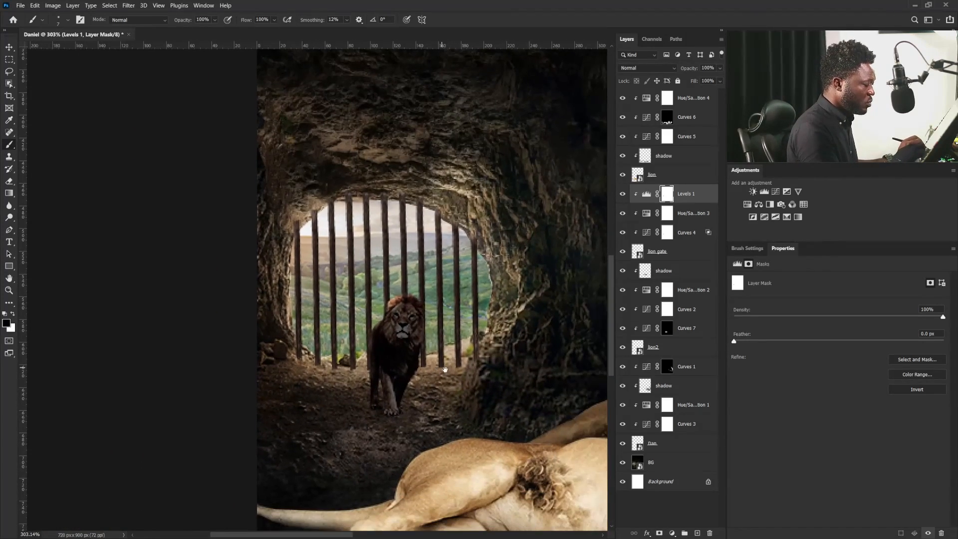
drag(438, 321, 479, 345)
drag(365, 344, 419, 367)
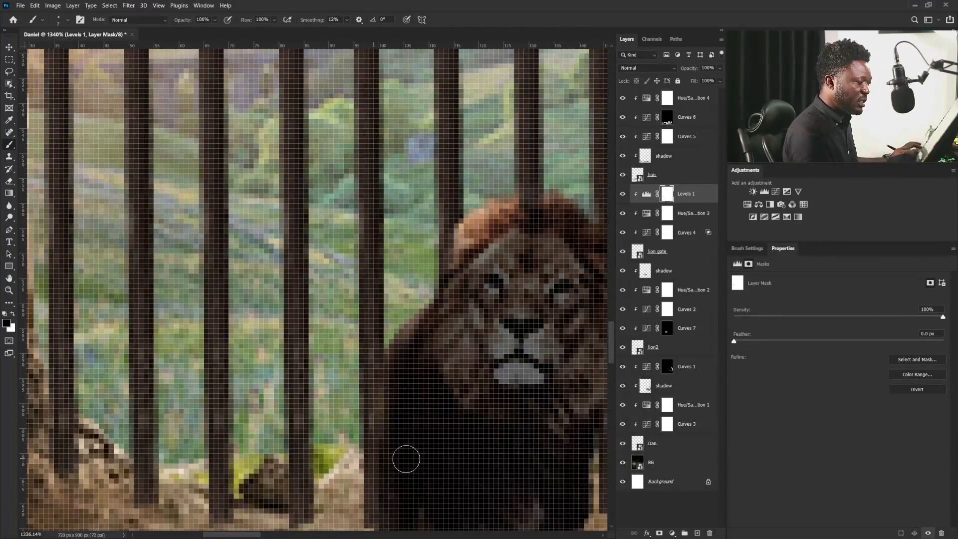
click(668, 232)
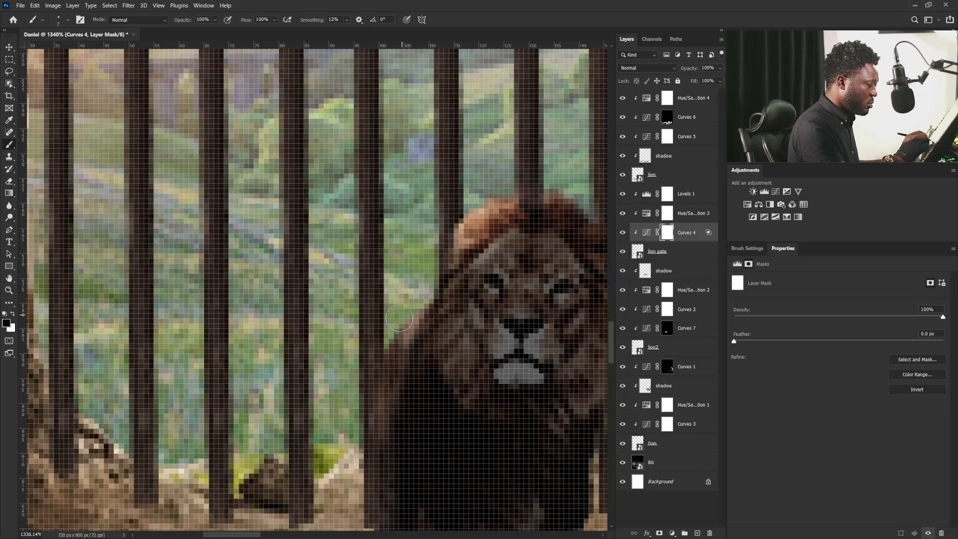
key(alt+bracketright)
key(alt+bracketright)
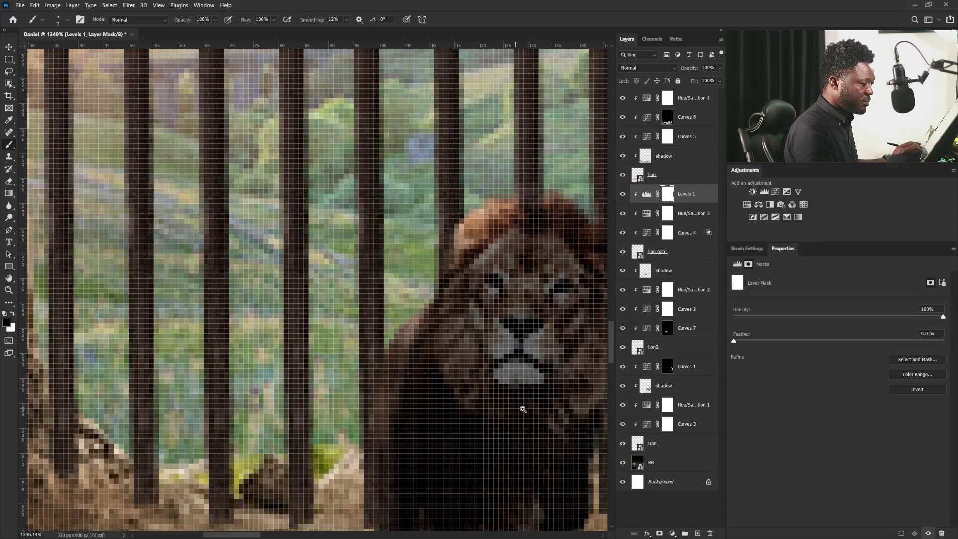
drag(518, 429, 471, 415)
scroll(470, 414, down, 4)
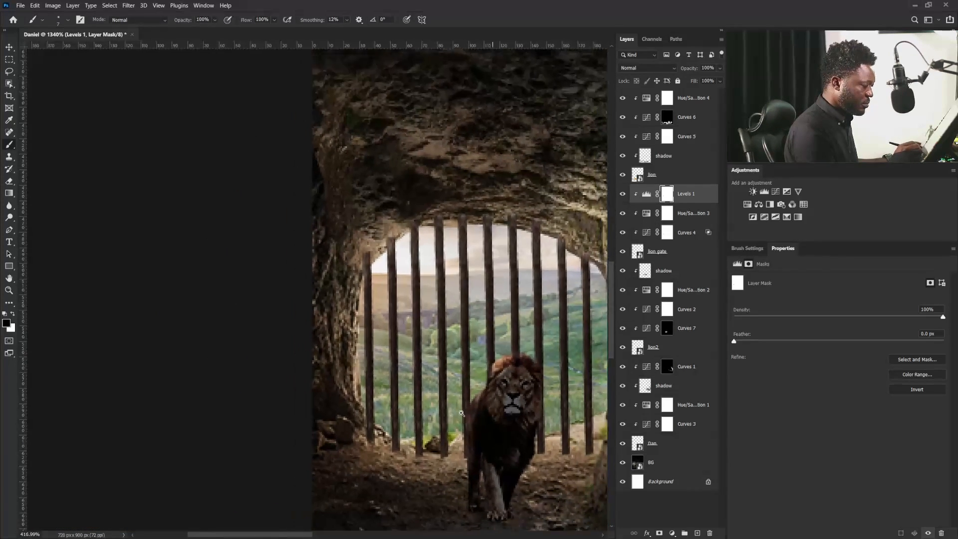
scroll(474, 398, down, 4)
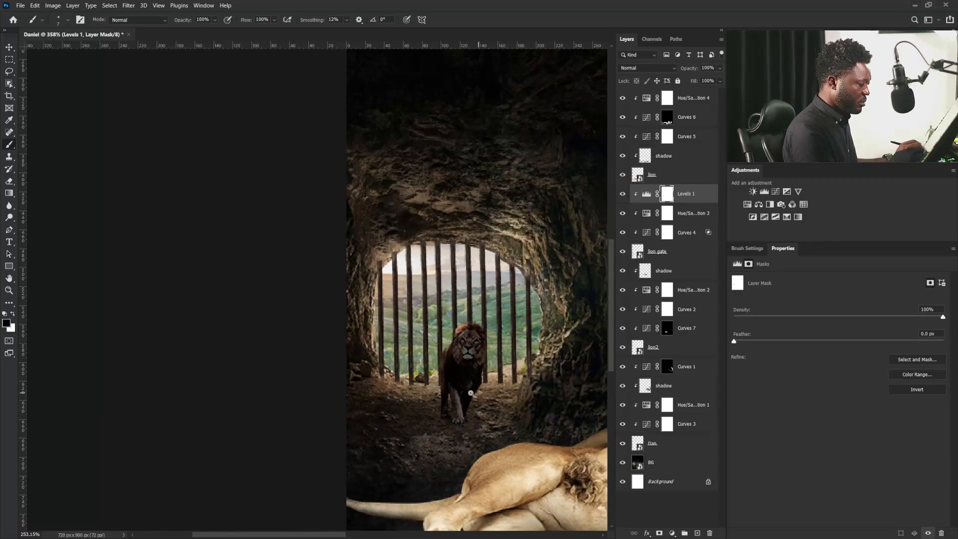
scroll(455, 381, down, 3)
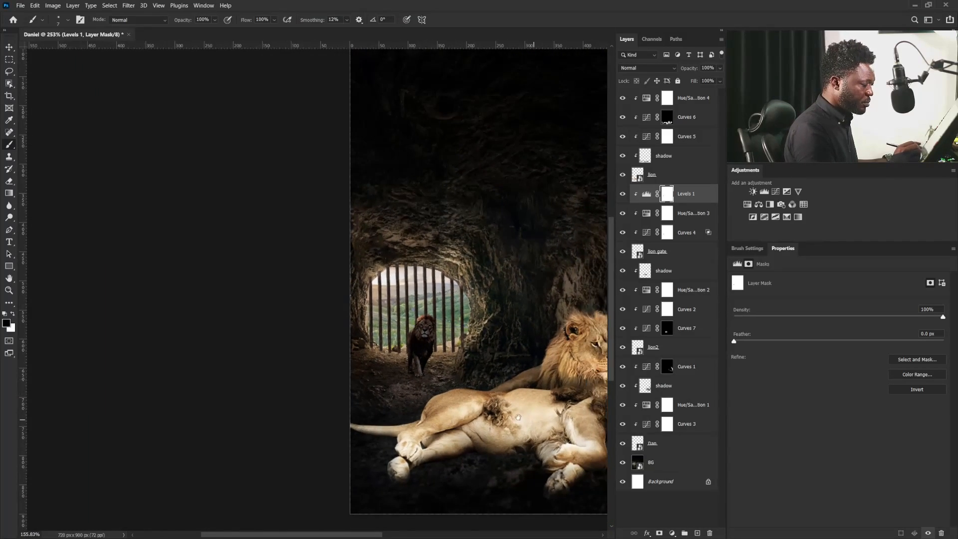
drag(542, 305, 466, 349)
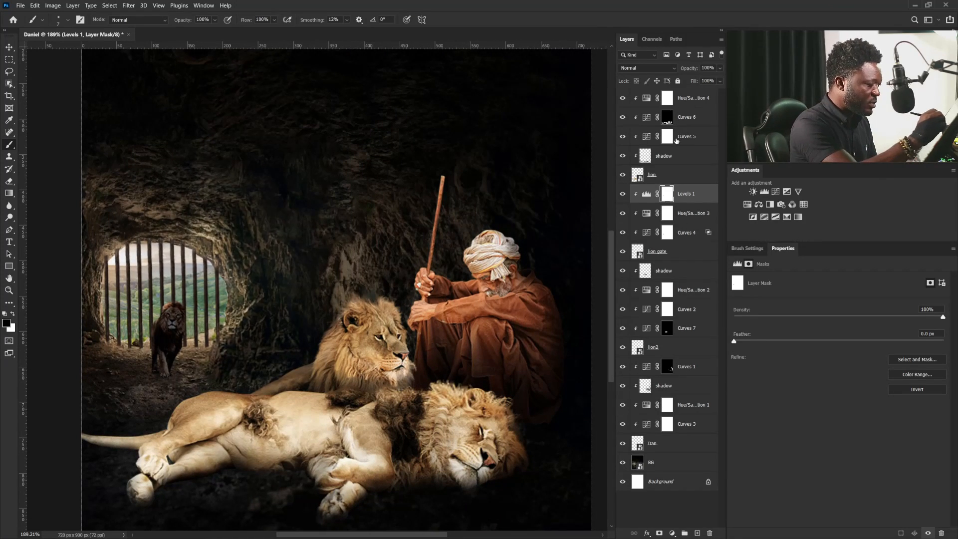
Add a clipped Curves adjustment above Curves 1 in the seated man's layer stack and raise its midtones to brighten him strongly
click(670, 447)
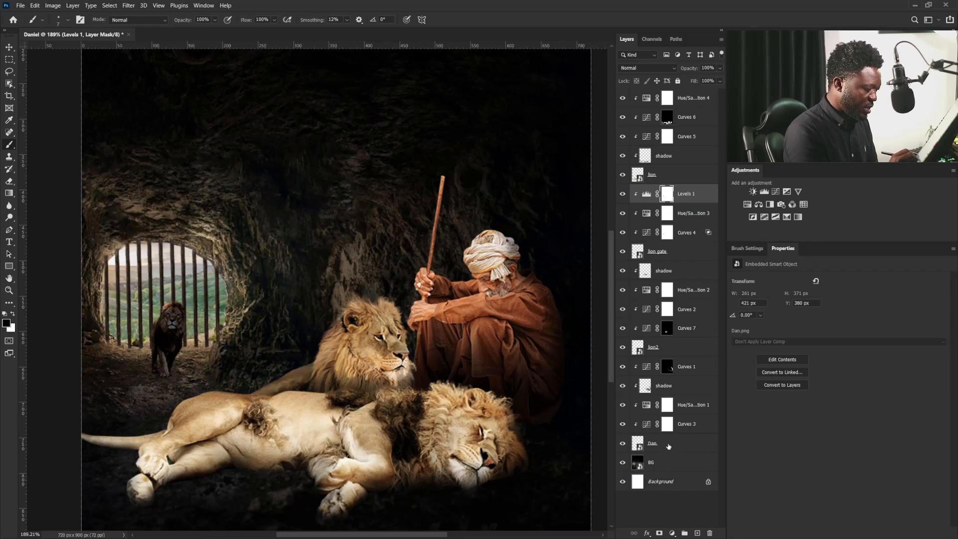
click(685, 373)
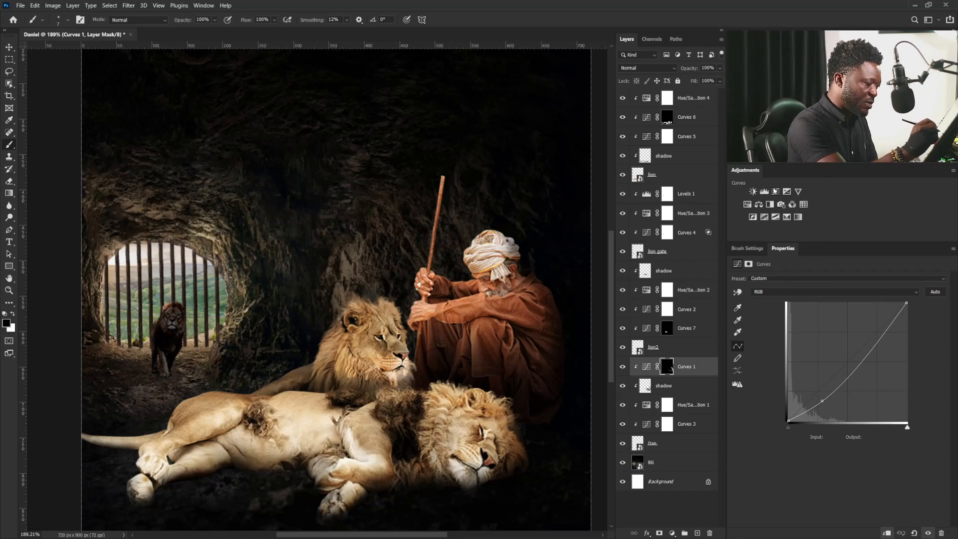
click(671, 390)
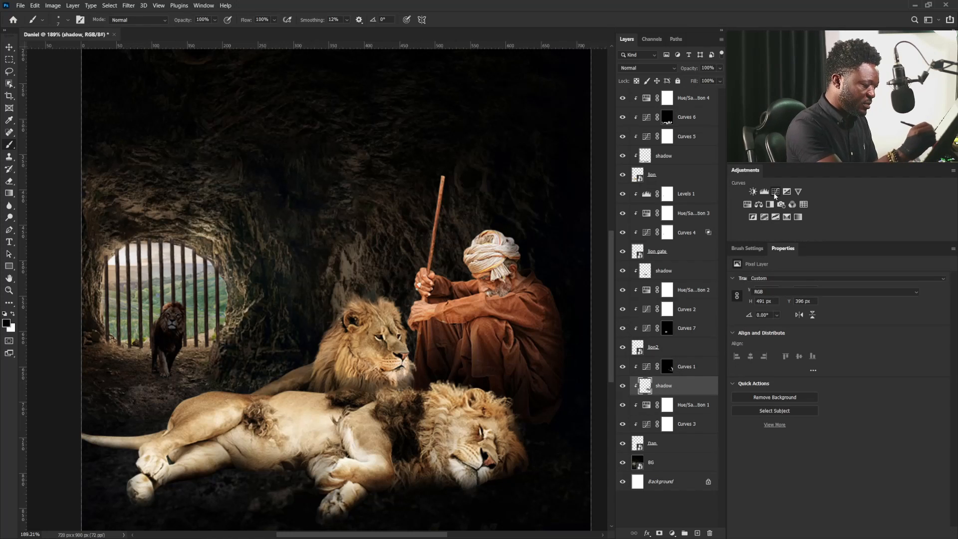
click(775, 192)
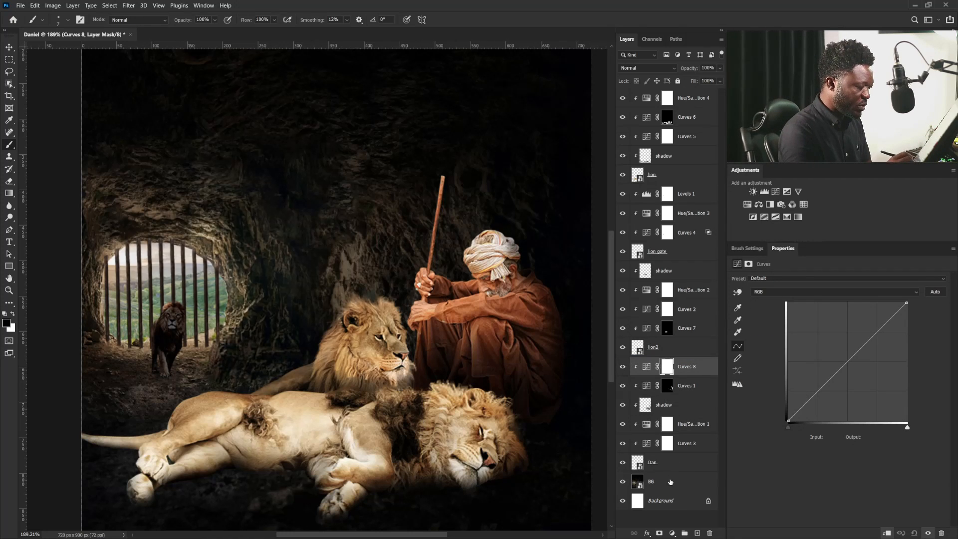
key(ctrl+1)
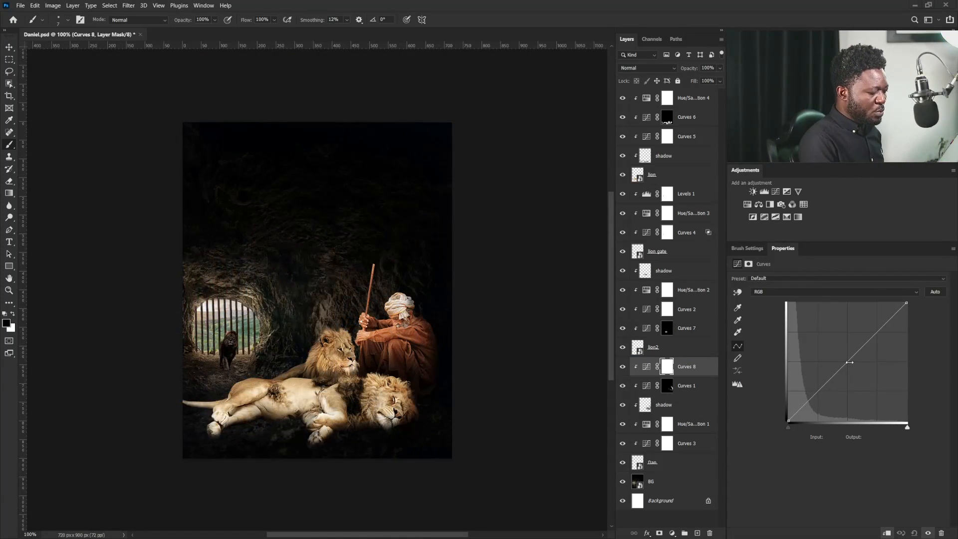
drag(850, 363, 836, 322)
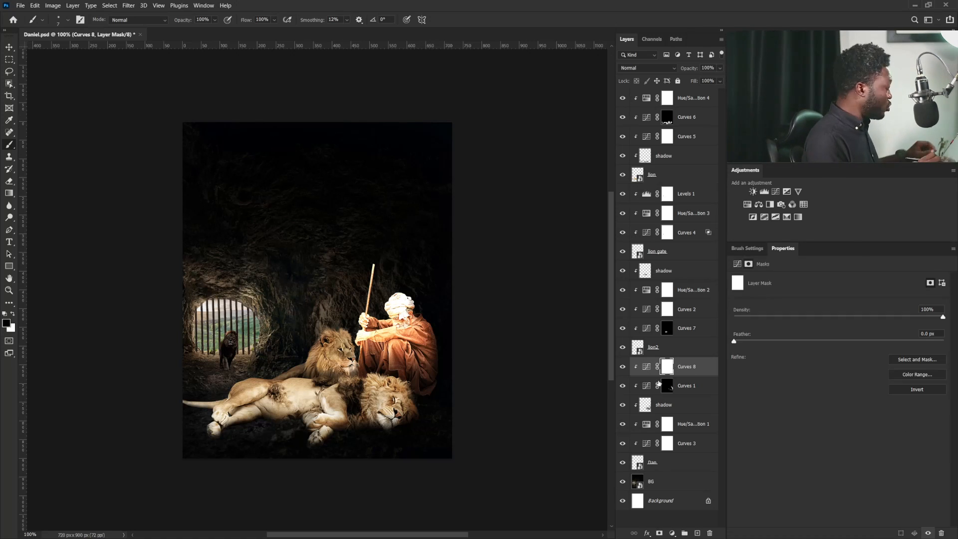
Invert the Curves 8 mask to black, make white the foreground colour and open the brush settings
click(667, 366)
key(ctrl+i)
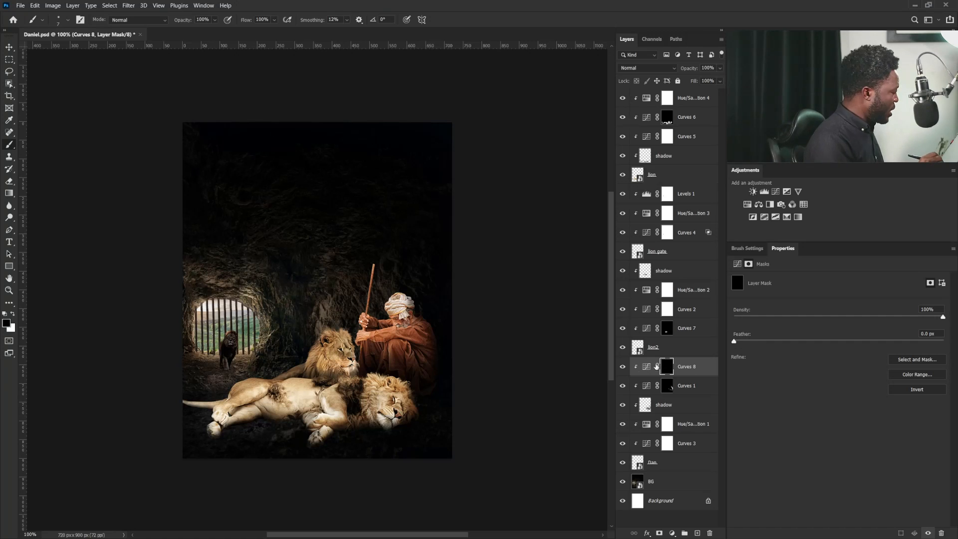
click(13, 314)
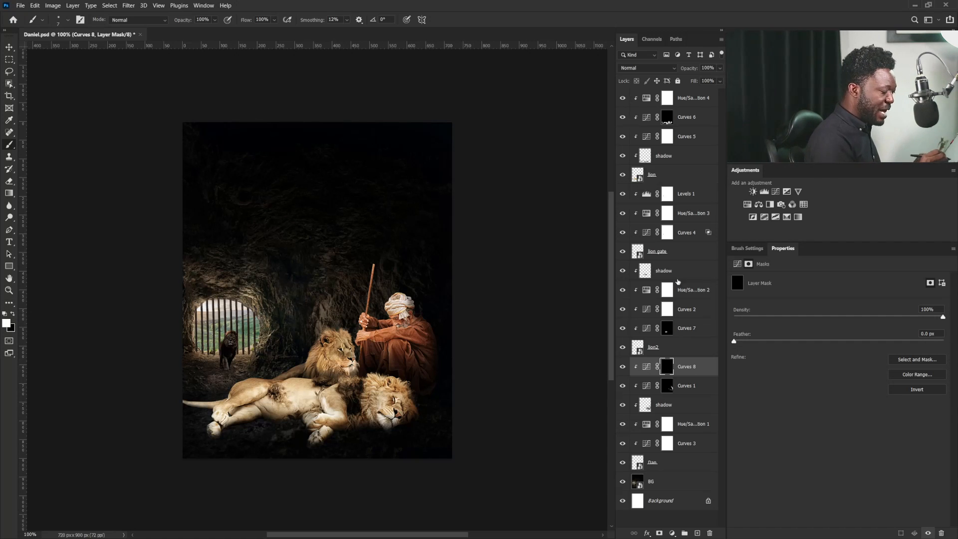
click(745, 249)
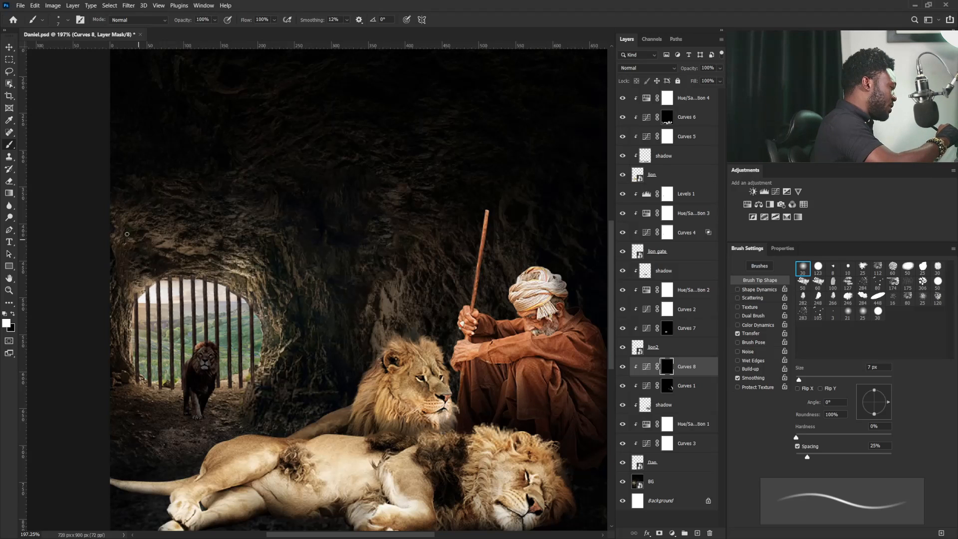
key(ctrl+shift+alt+n)
drag(129, 202, 190, 247)
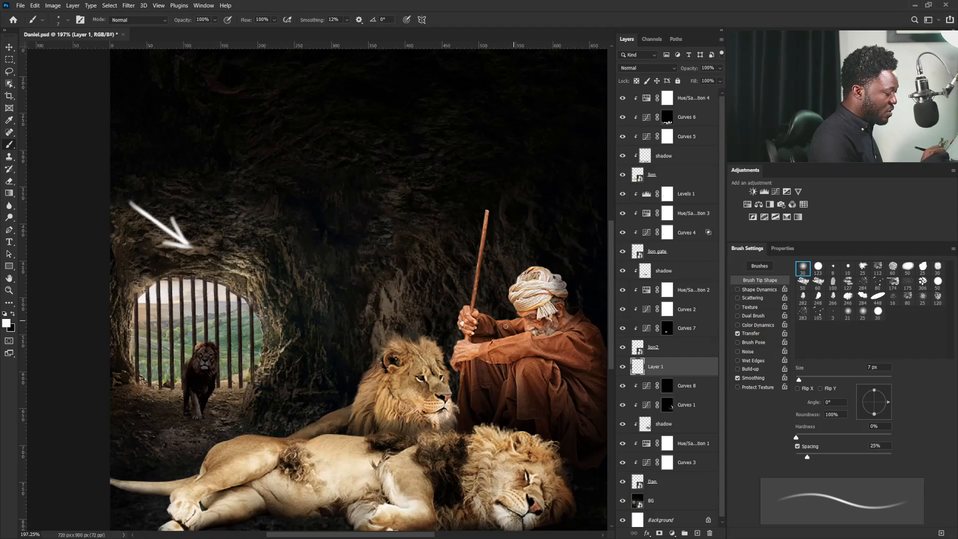
key(ctrl+z)
key(ctrl+z)
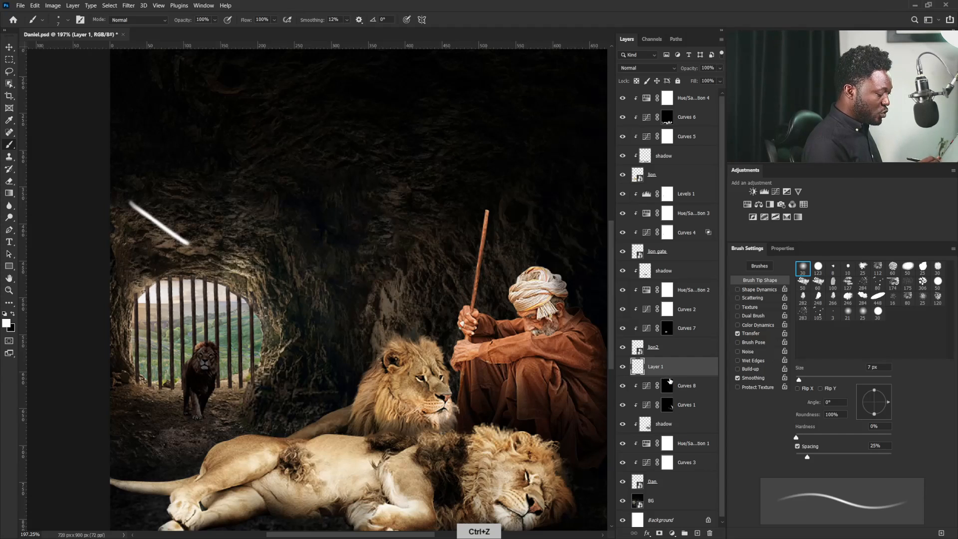
key(ctrl+z)
key(ctrl+z)
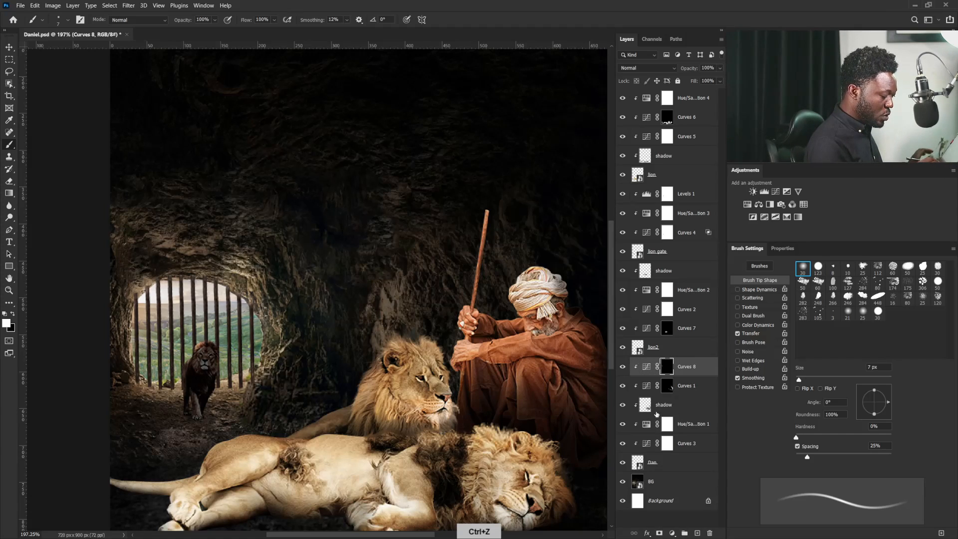
Paint white on the Curves 8 mask along the turban's gate-facing edge, using a small soft brush of 5 to 8 px
click(689, 366)
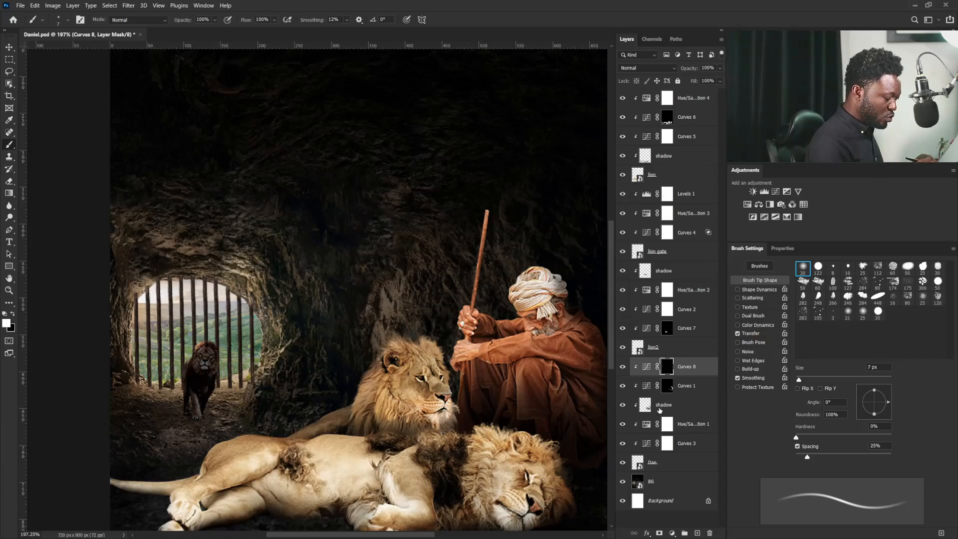
drag(529, 293, 592, 295)
drag(500, 367, 492, 326)
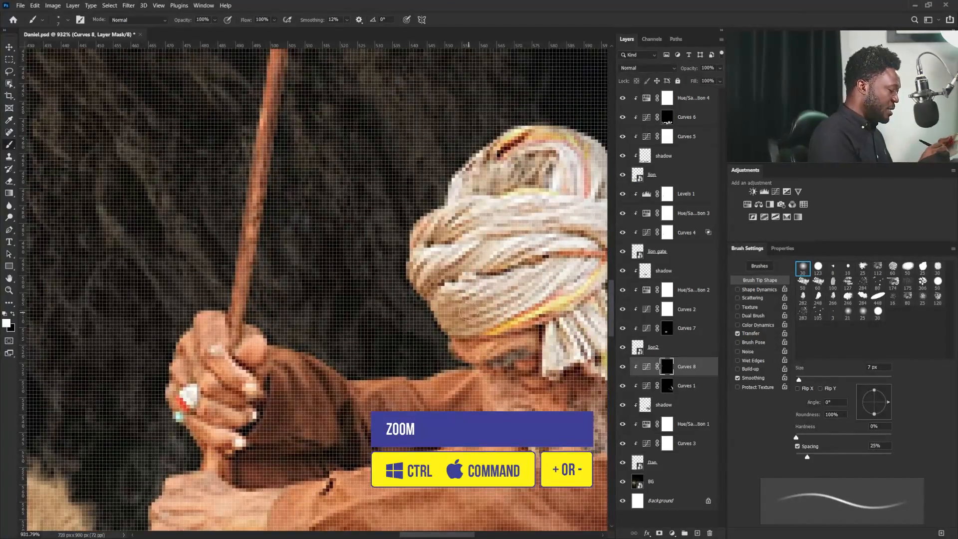
key(bracketright)
key(bracketright)
key(bracketright)
key(bracketright)
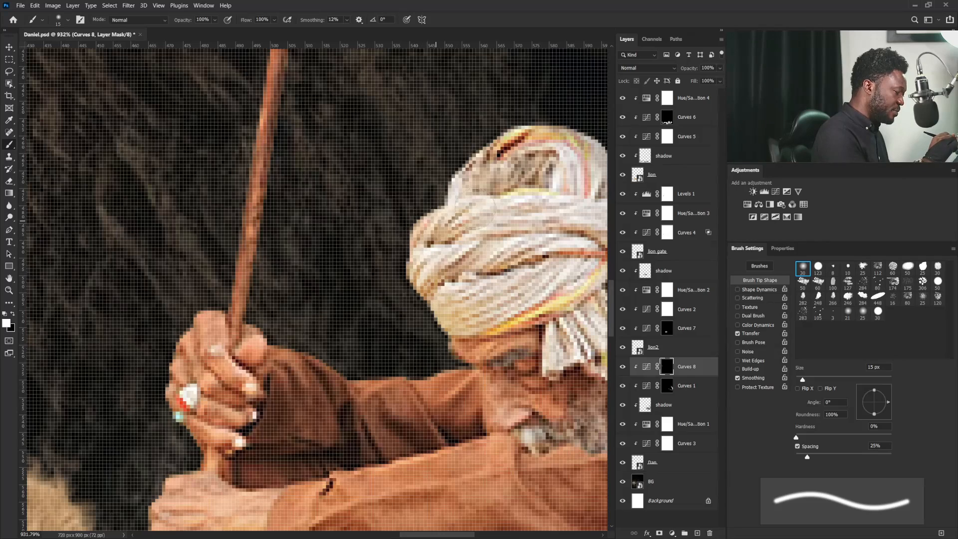
key(bracketleft)
key(bracketleft)
key(bracketleft)
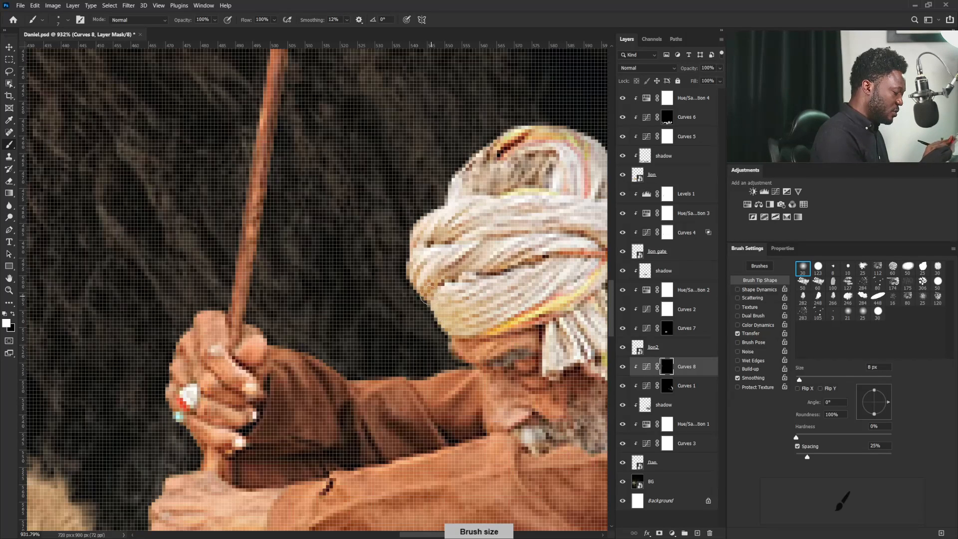
key(bracketleft)
key(bracketleft)
key(bracketleft)
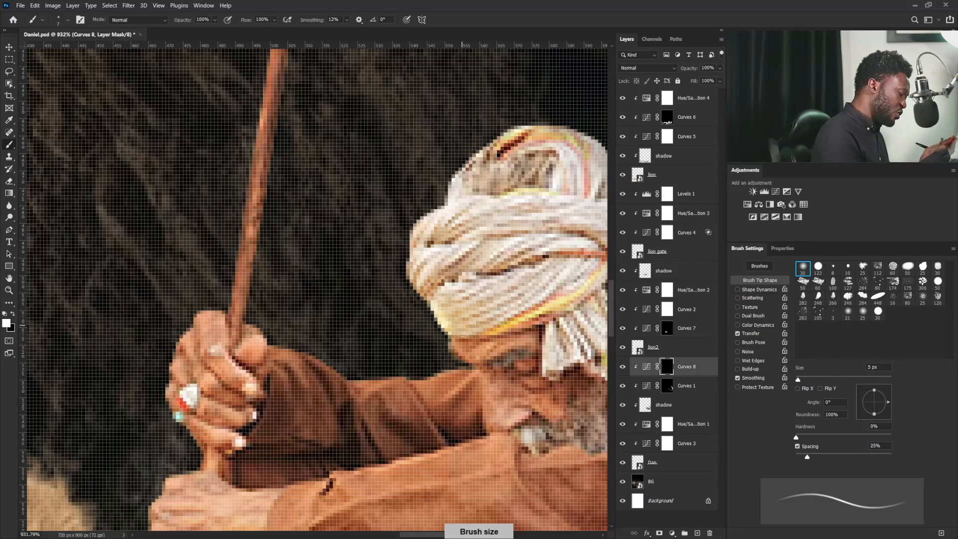
Brighten the man's forehead edge and the upper edge of his far sleeve by painting white on the Curves 8 mask
key(bracketright)
key(bracketright)
key(bracketright)
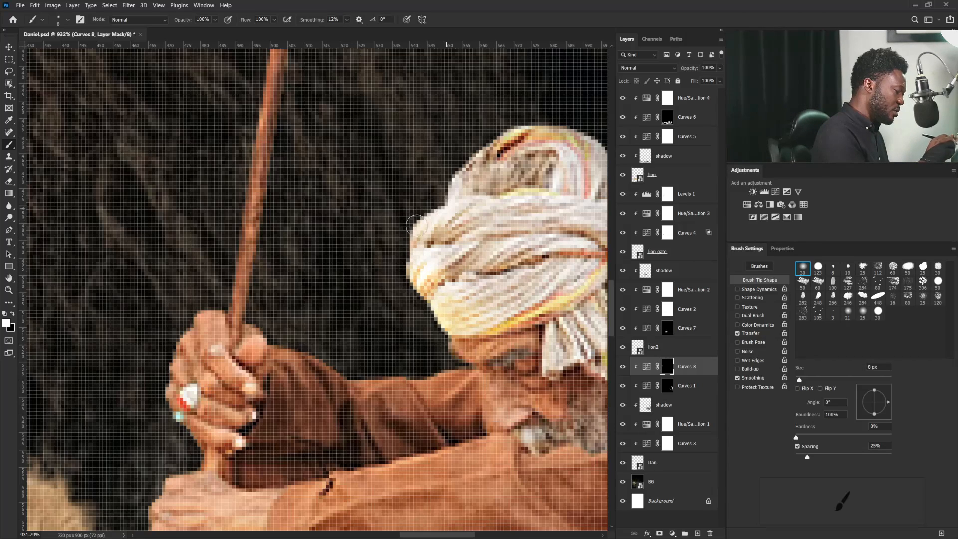
key(bracketleft)
key(bracketleft)
key(bracketleft)
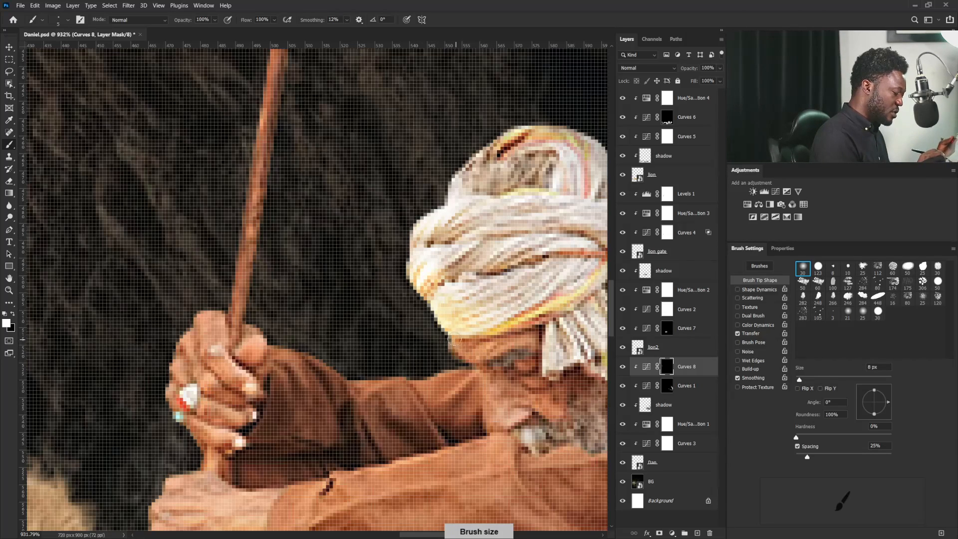
key(bracketright)
key(bracketright)
key(bracketright)
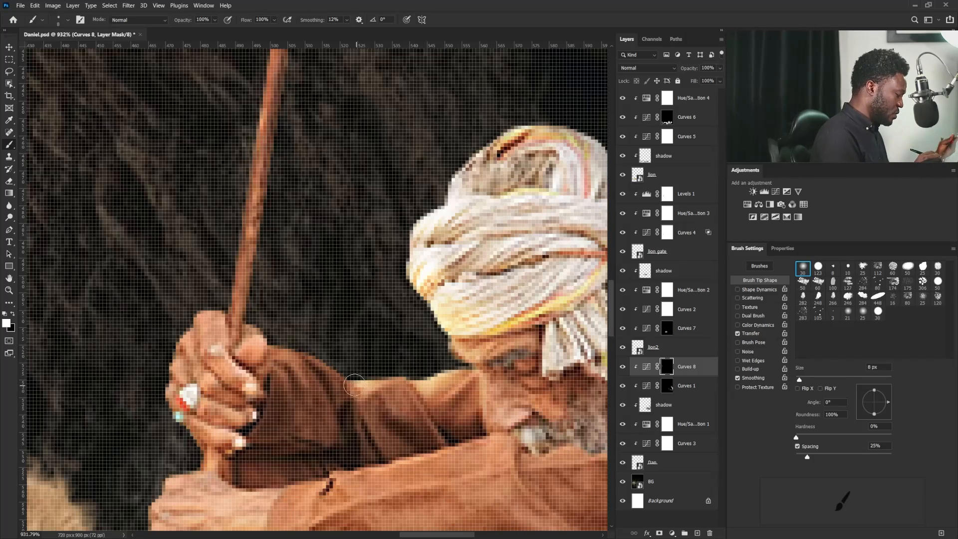
Paint white on the Curves 8 mask with a 4 px brush along the gate-facing side of the staff
key(bracketleft)
drag(259, 278, 420, 392)
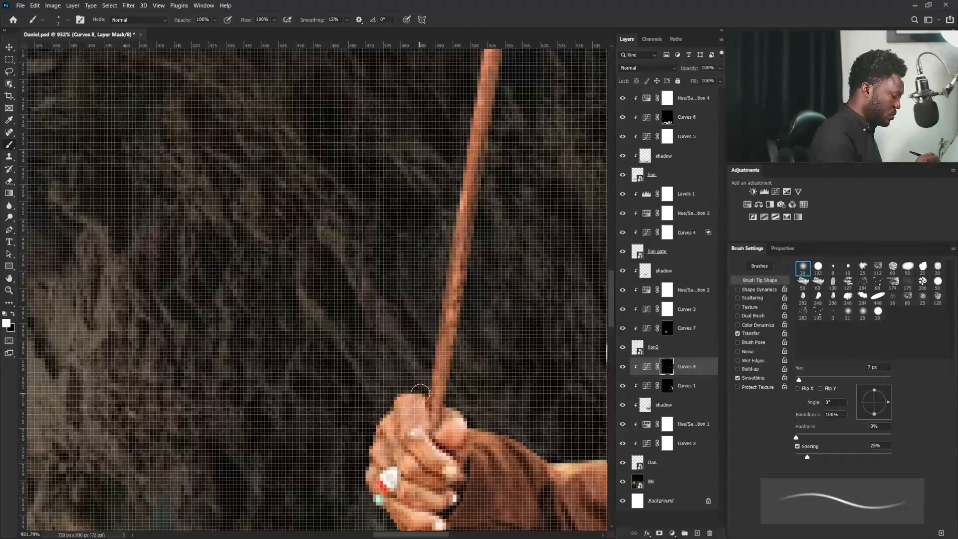
key(bracketleft)
key(bracketleft)
key(bracketleft)
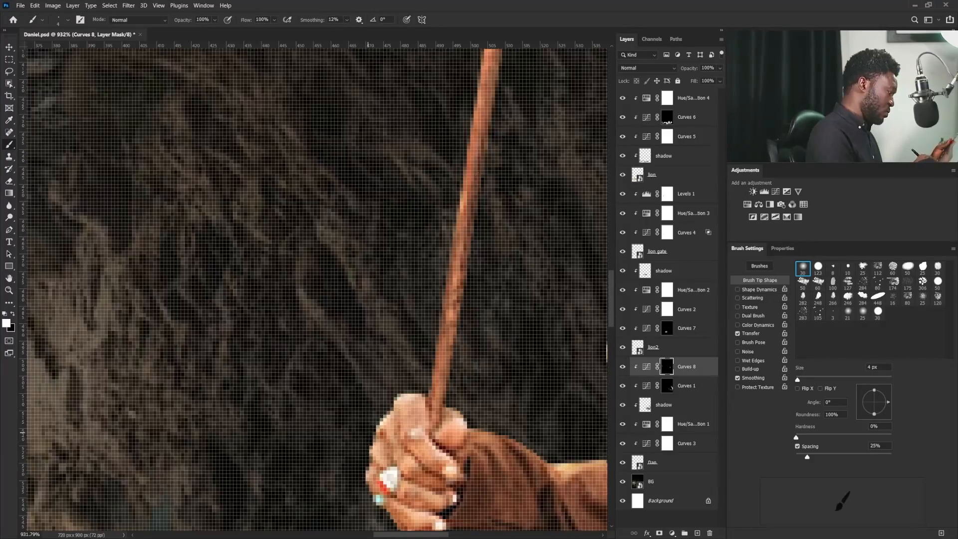
drag(468, 277, 463, 410)
drag(489, 84, 440, 429)
mouse_move(469, 387)
mouse_down()
mouse_move(502, 346)
mouse_move(539, 346)
mouse_up()
drag(457, 278, 442, 375)
drag(453, 294, 442, 347)
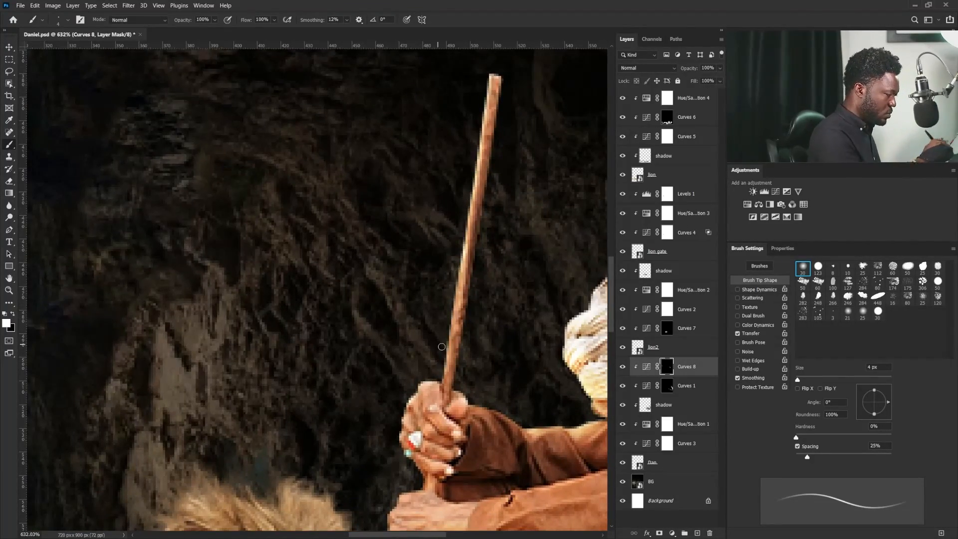
Add rim light to the gate-facing edges of the man's hands on the Curves 8 mask and check the whole composition
drag(429, 234, 367, 240)
drag(481, 276, 544, 274)
mouse_move(444, 253)
mouse_down()
mouse_move(462, 270)
mouse_move(420, 184)
mouse_up()
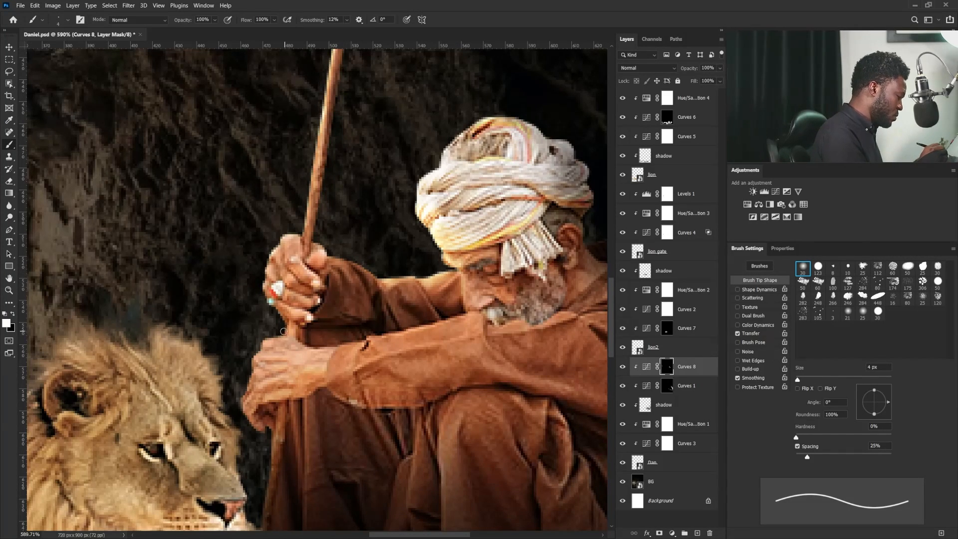
scroll(426, 275, left, 3)
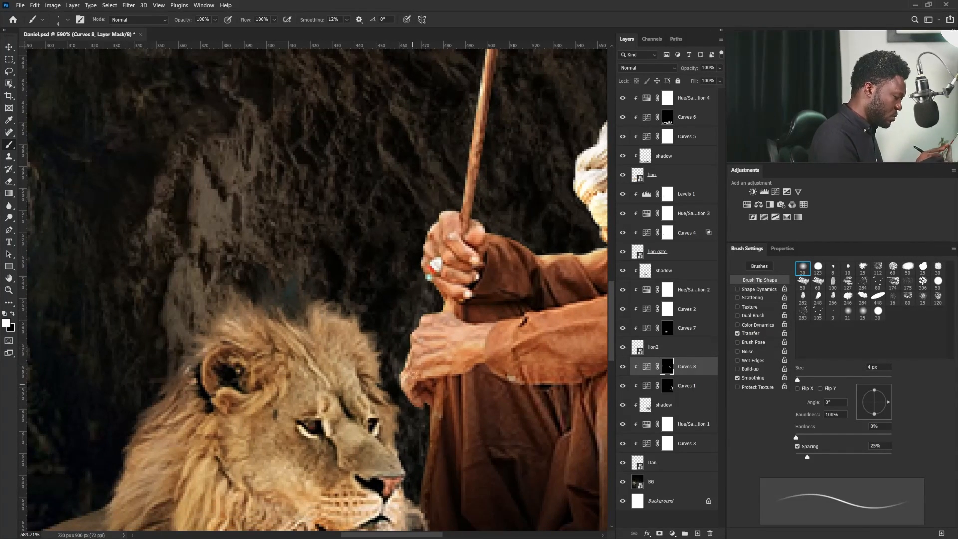
key(ctrl+0)
drag(420, 292, 430, 392)
drag(463, 412, 488, 325)
scroll(488, 324, up, 2)
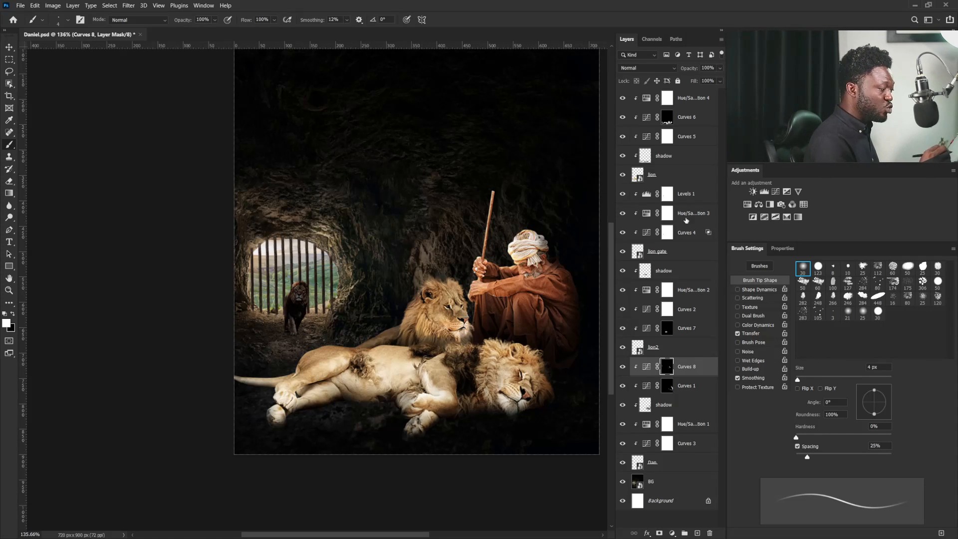
Add a clipped Curves adjustment to the lion2 layer, place it above that lion's shadow layer and raise the midtones to output 232
key(v)
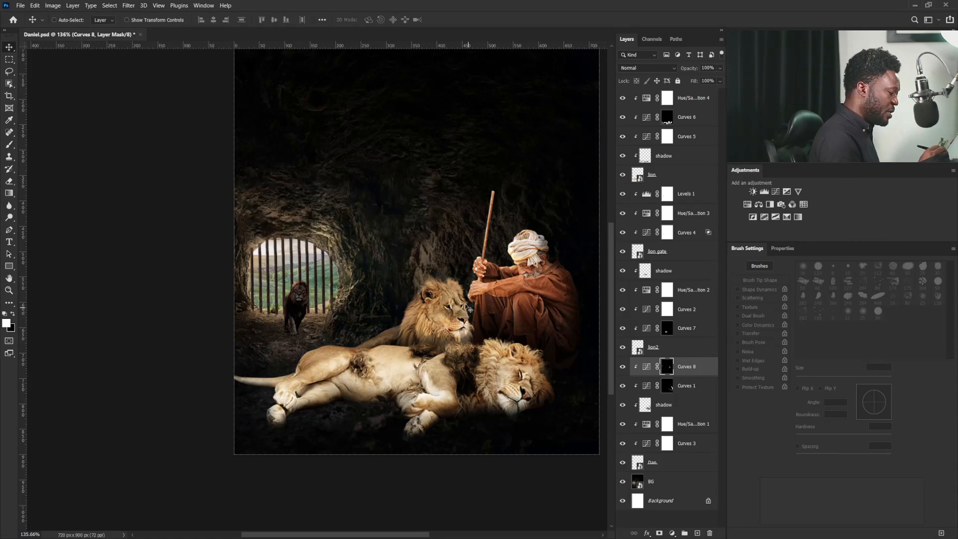
right_click(451, 314)
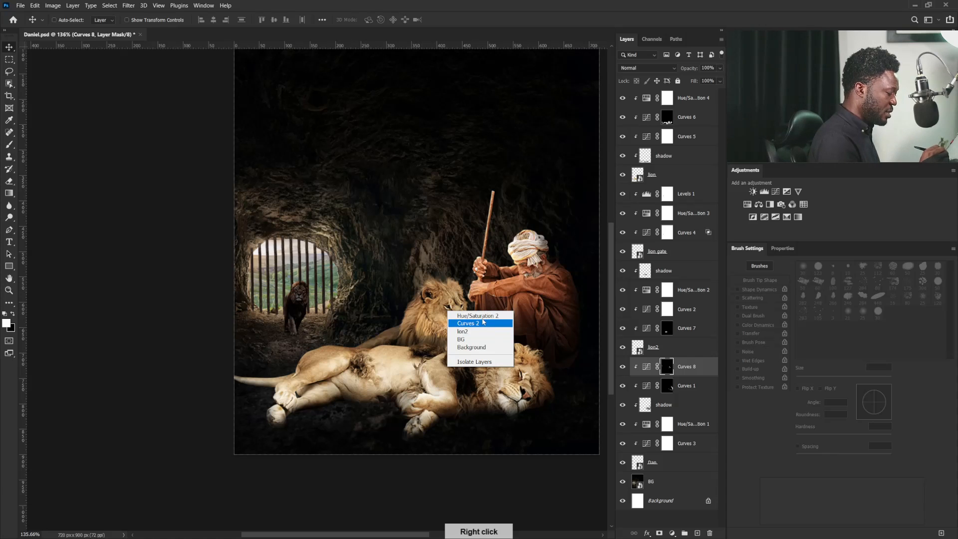
click(481, 334)
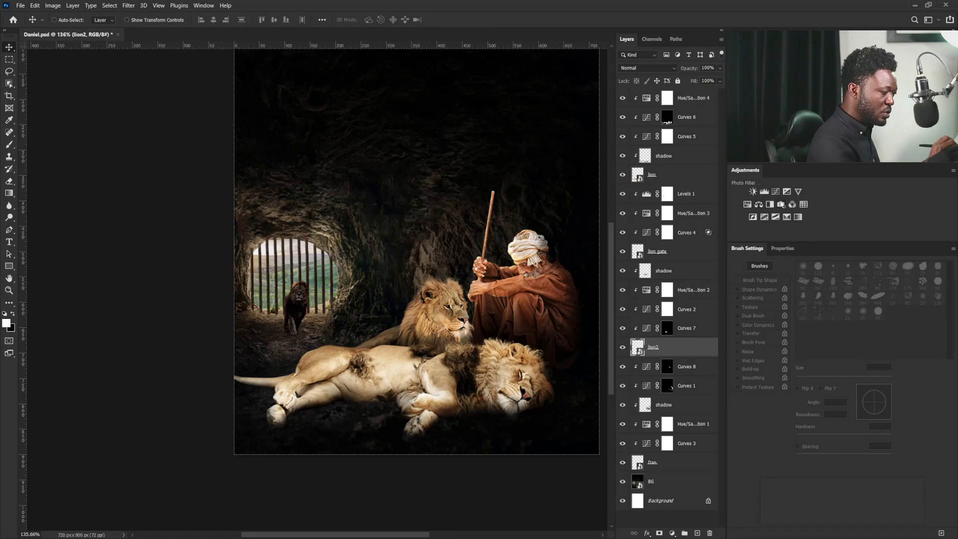
click(776, 193)
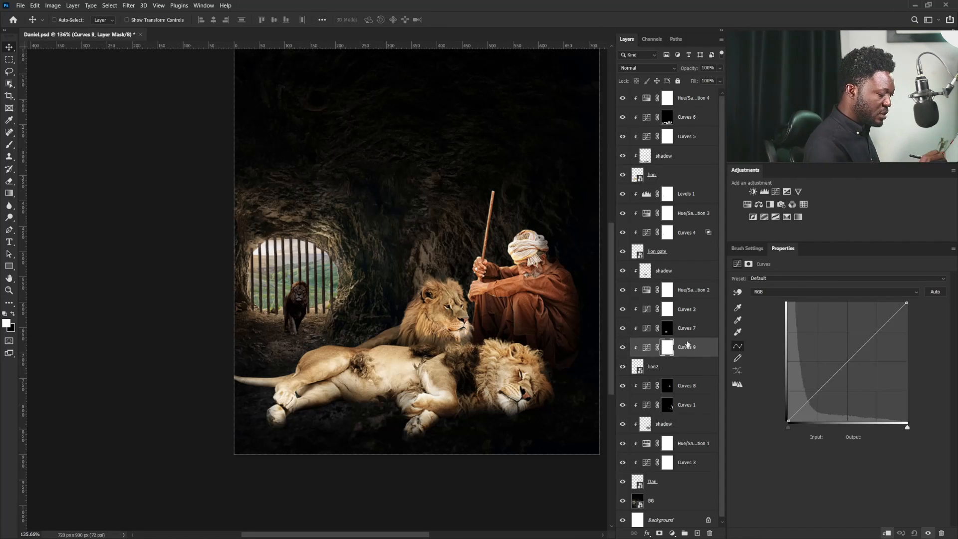
drag(685, 347, 686, 265)
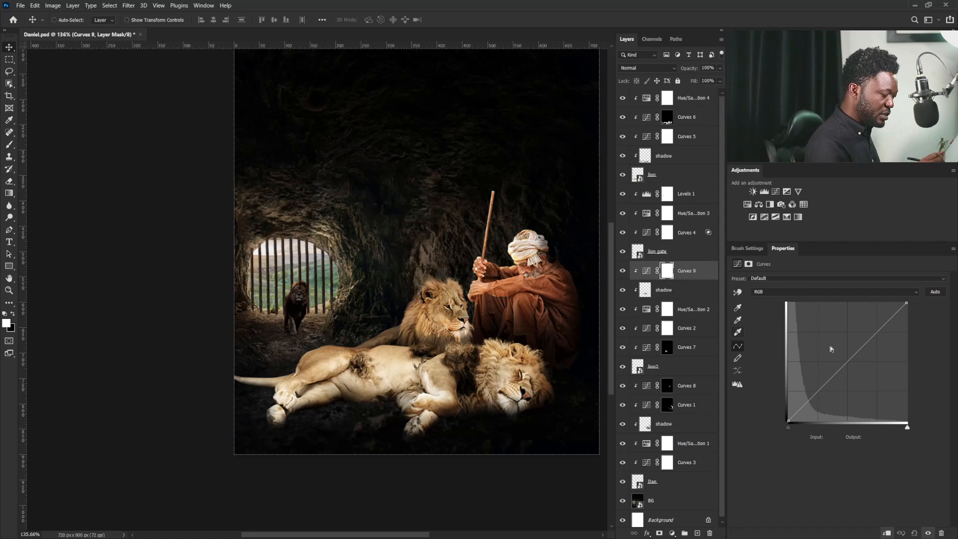
drag(865, 346, 850, 314)
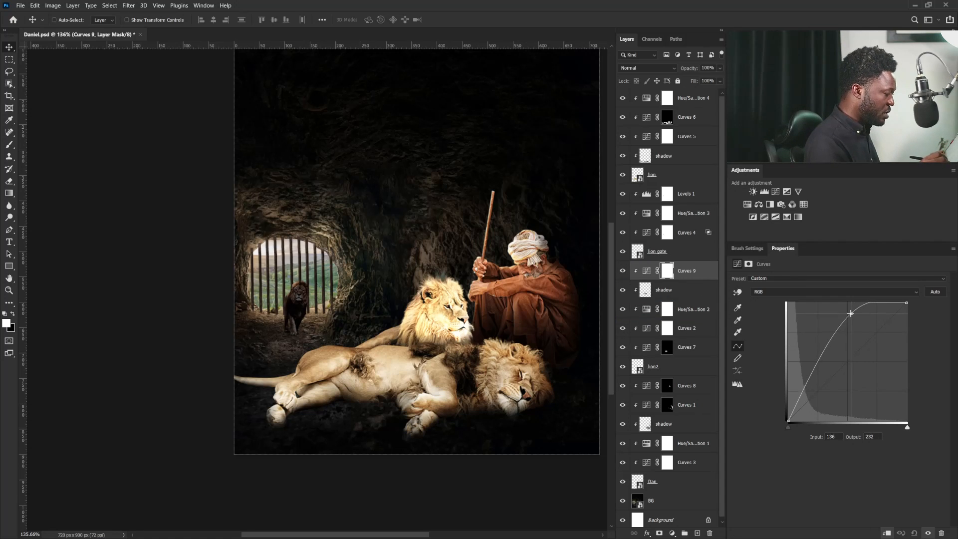
Invert the Curves 9 mask to black and paint white along the top of the sitting lion's mane with a 15 px brush
key(ctrl+i)
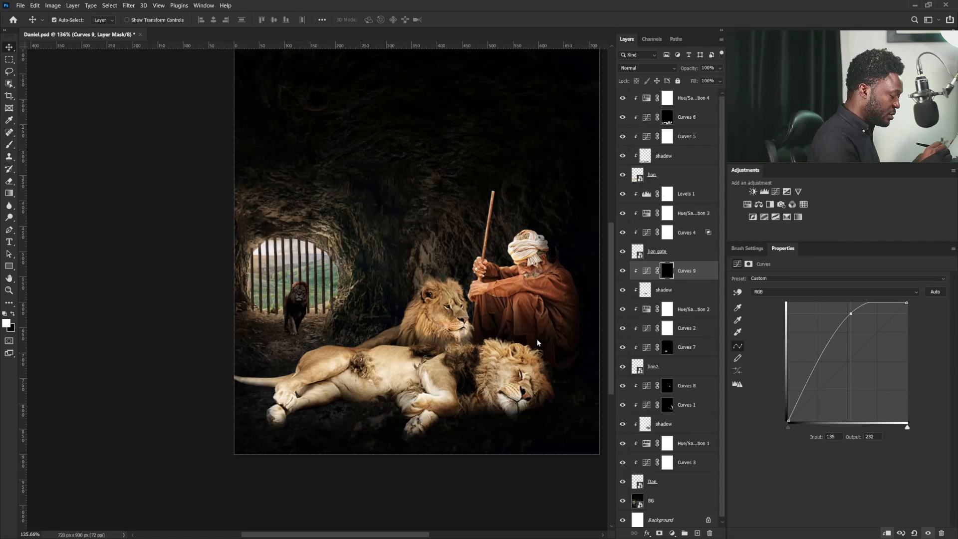
key(b)
drag(440, 279, 488, 316)
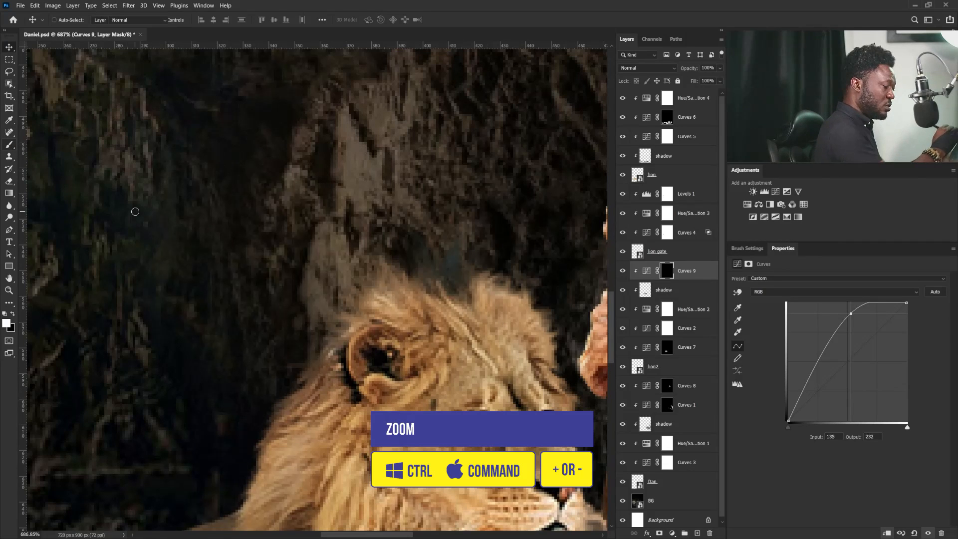
click(664, 271)
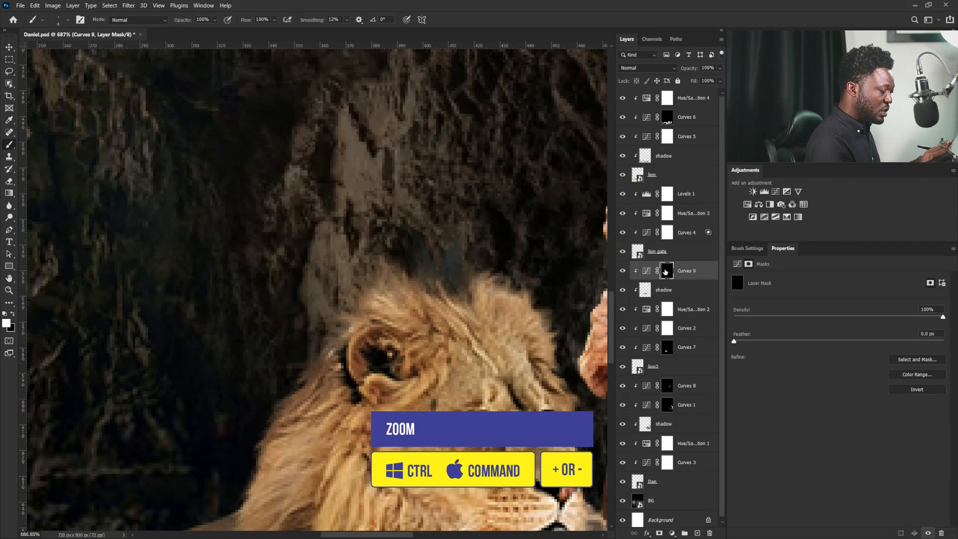
key(bracketright)
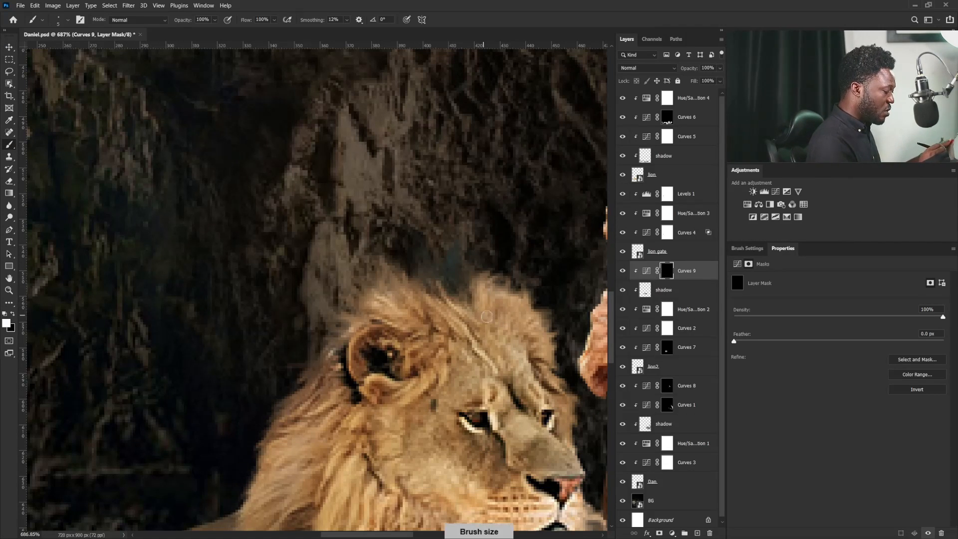
key(bracketright)
key(bracketright)
key(bracketright)
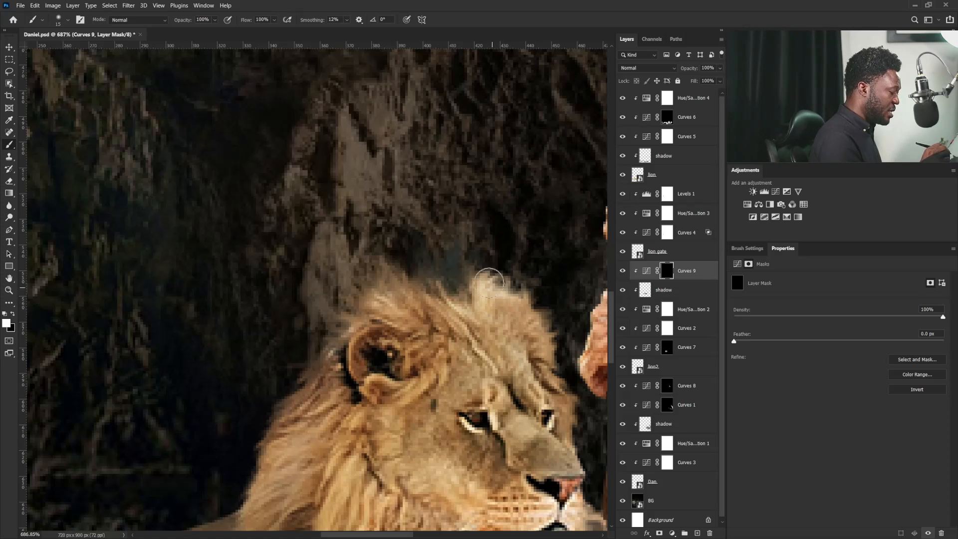
mouse_move(458, 300)
mouse_down()
mouse_move(367, 280)
mouse_move(374, 297)
mouse_move(389, 287)
mouse_move(343, 331)
mouse_up()
scroll(399, 271, down, 6)
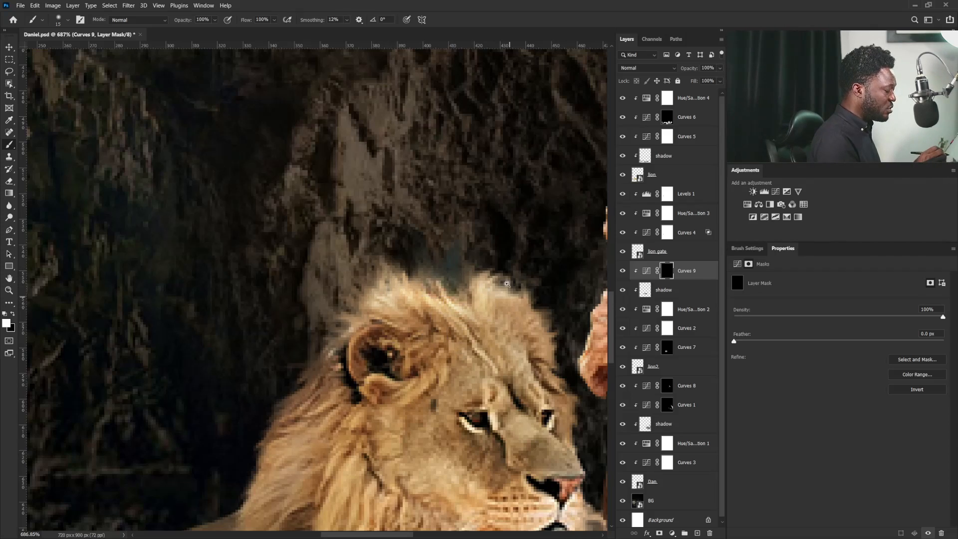
scroll(404, 371, up, 3)
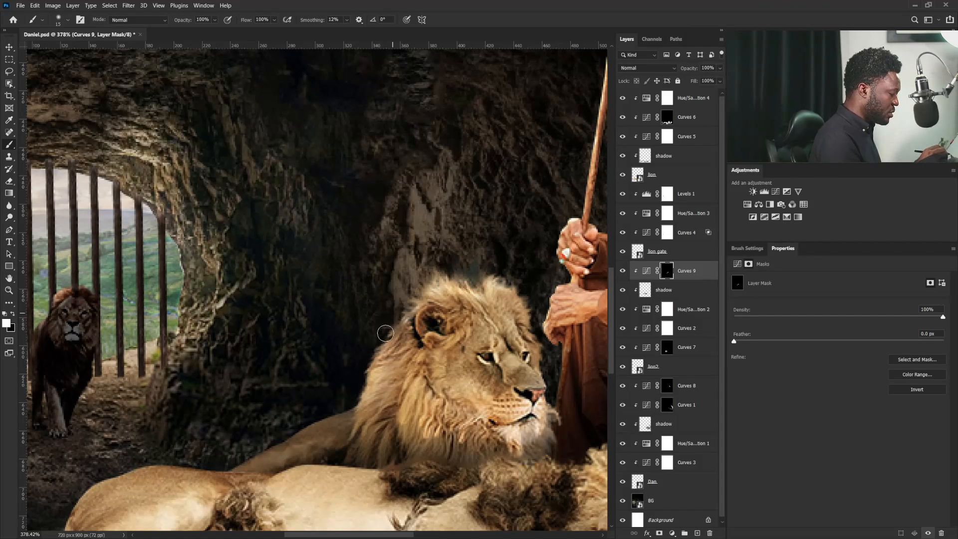
Paint white on the Curves 9 mask with an 8 px brush along the sitting lion's back to highlight its upper edge
drag(330, 422, 476, 334)
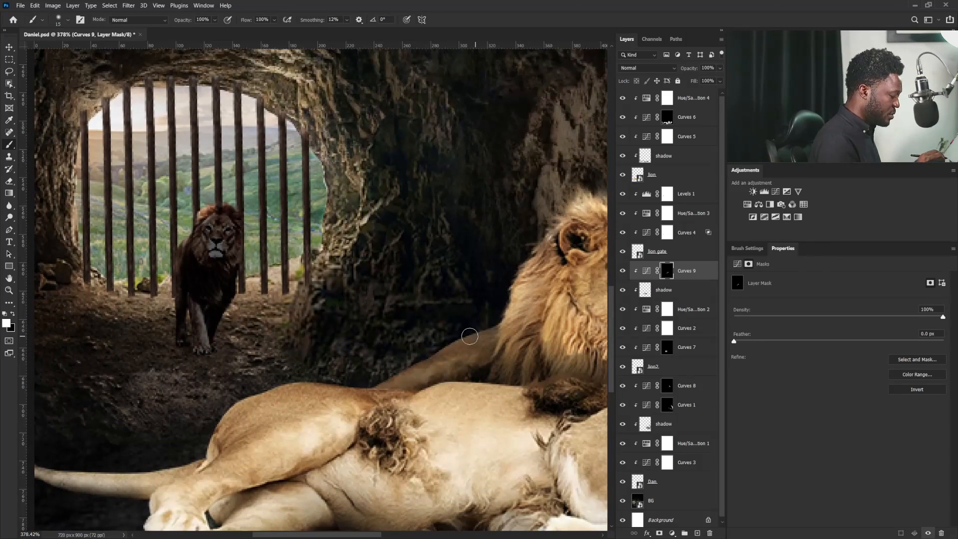
key(bracketleft)
key(bracketleft)
key(bracketleft)
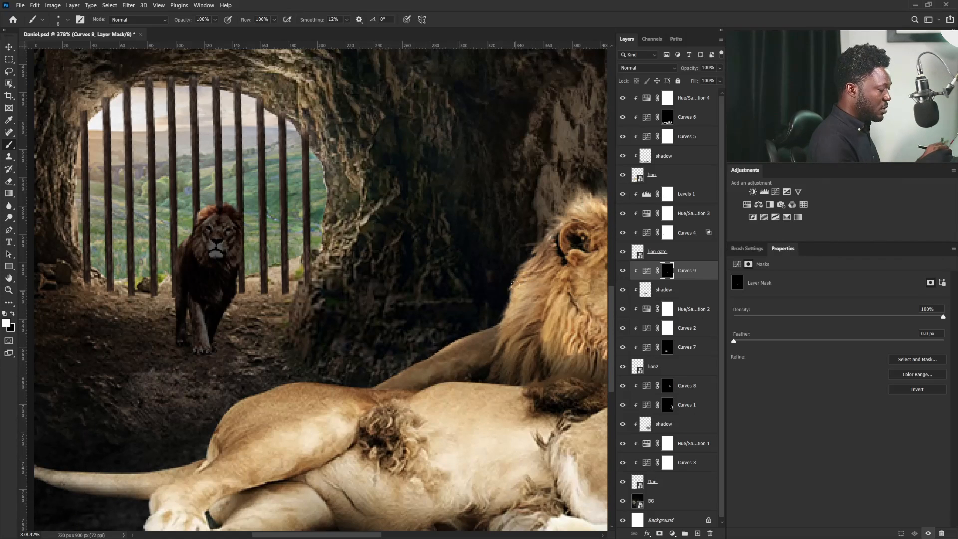
drag(444, 377, 238, 349)
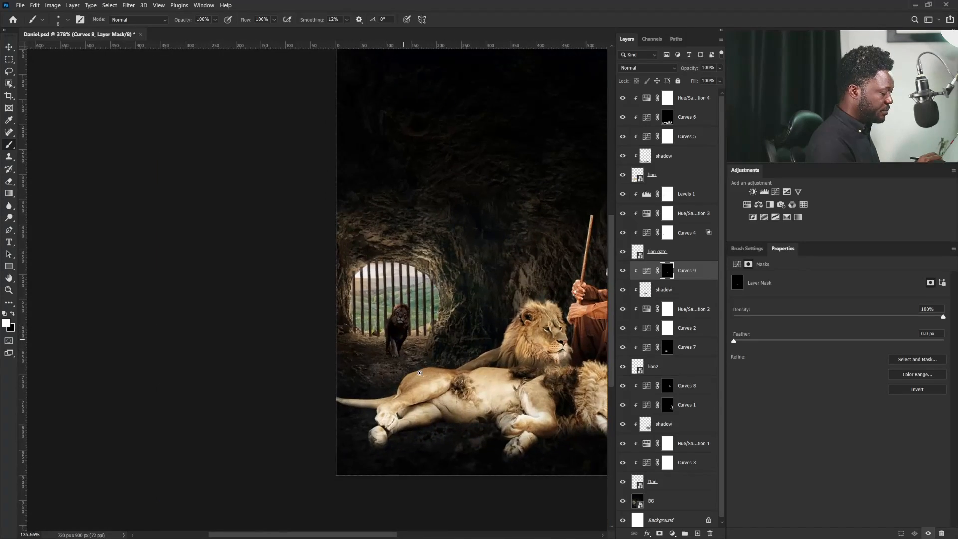
drag(538, 404, 471, 356)
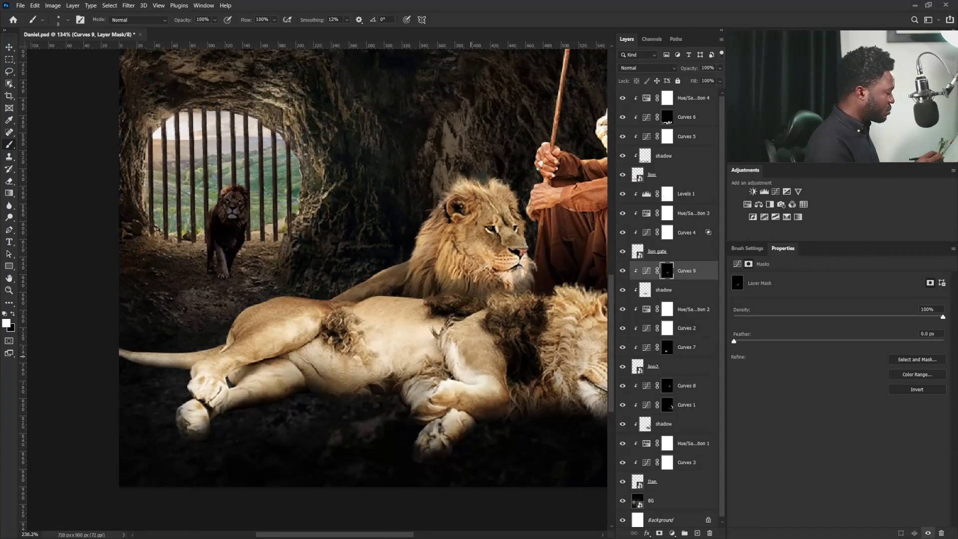
key(v)
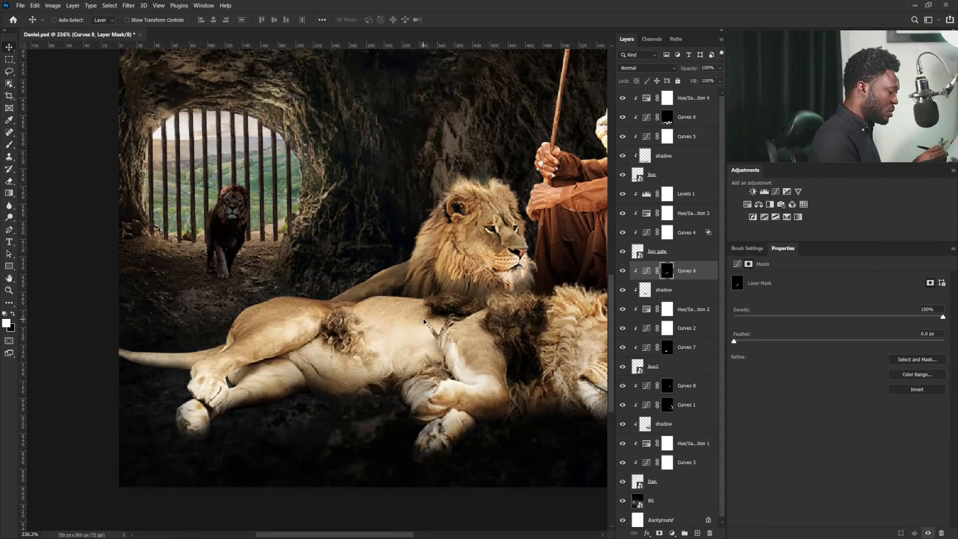
Add a clipped Curves adjustment to the lion layer, raise input 91 to output 210, and place it above Hue/Saturation 4
right_click(411, 342)
click(422, 334)
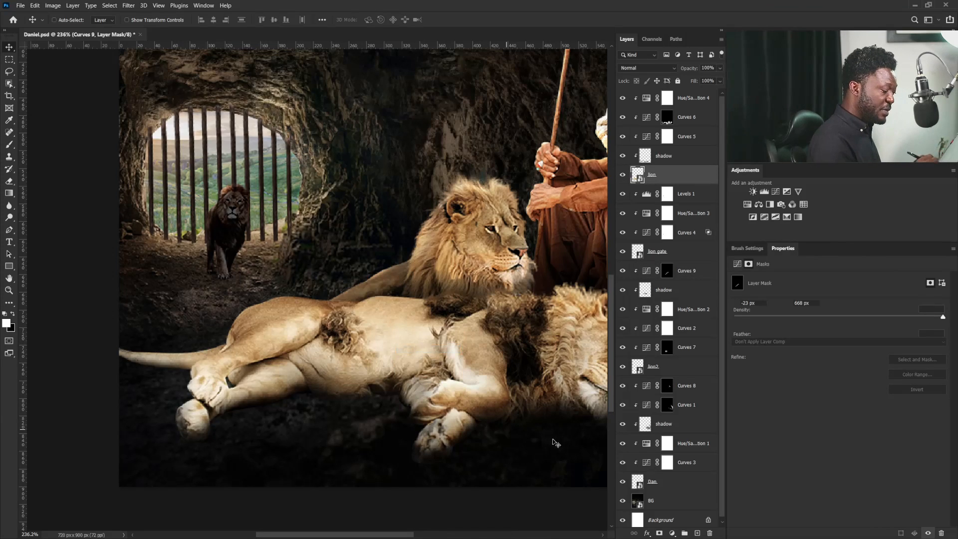
click(776, 192)
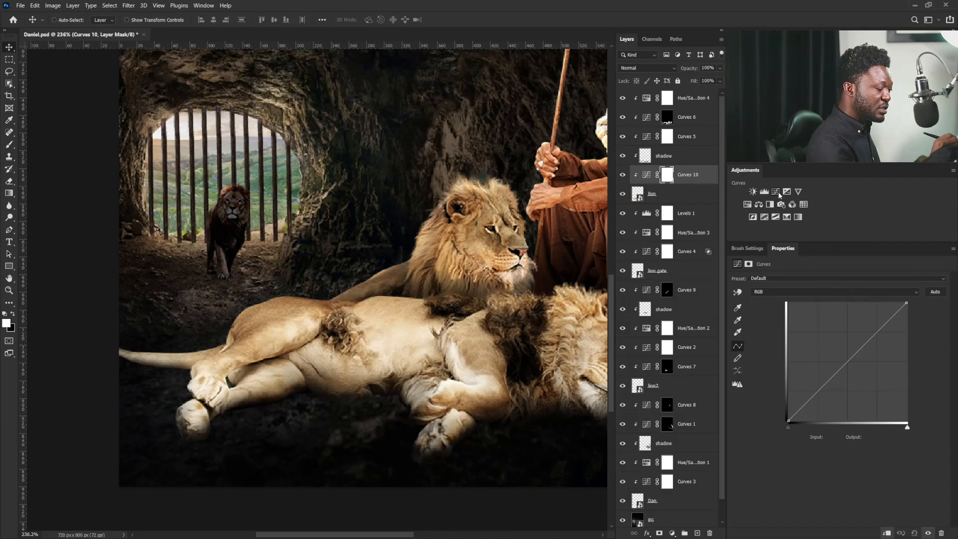
drag(848, 360, 831, 323)
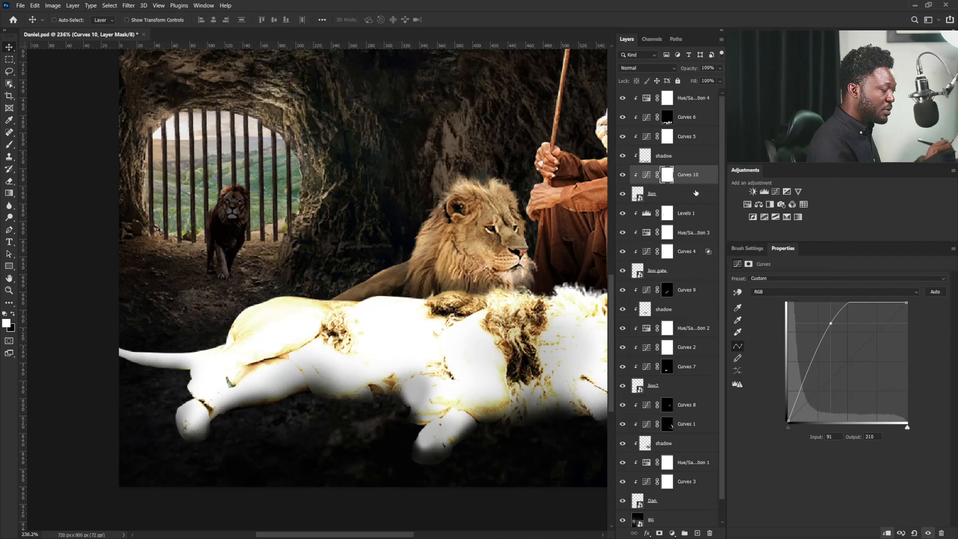
drag(691, 174, 688, 106)
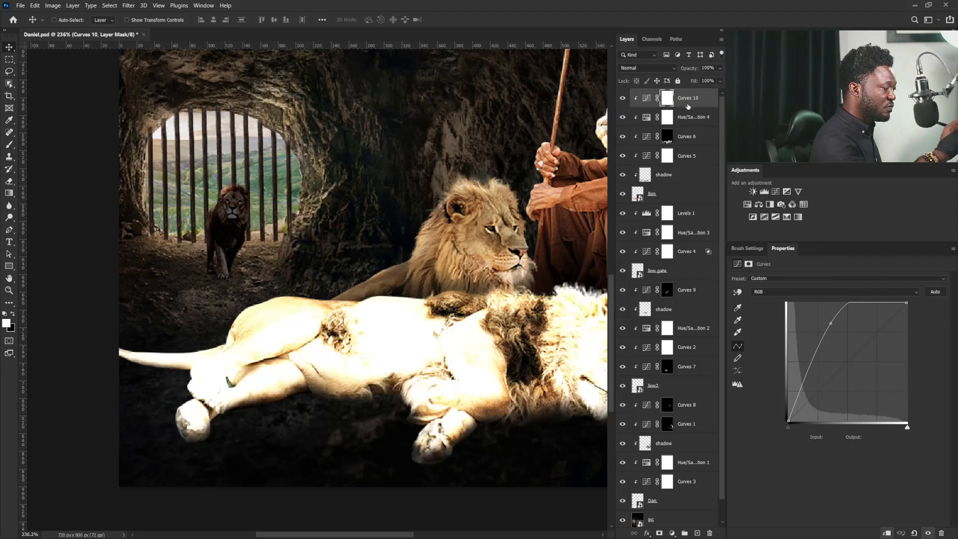
Invert the Curves 10 mask to black and paint white along the lying lion's upper haunch with a small brush
click(668, 98)
key(ctrl+i)
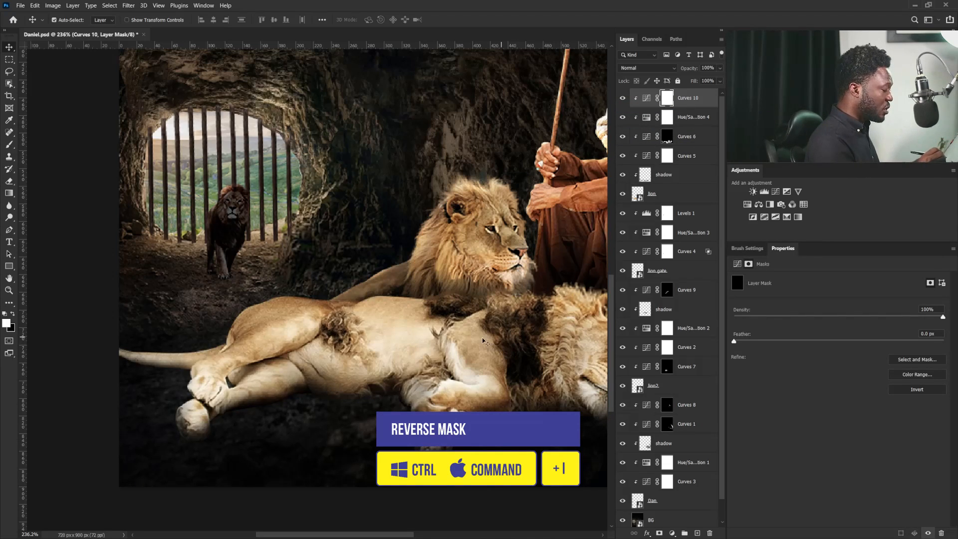
click(9, 144)
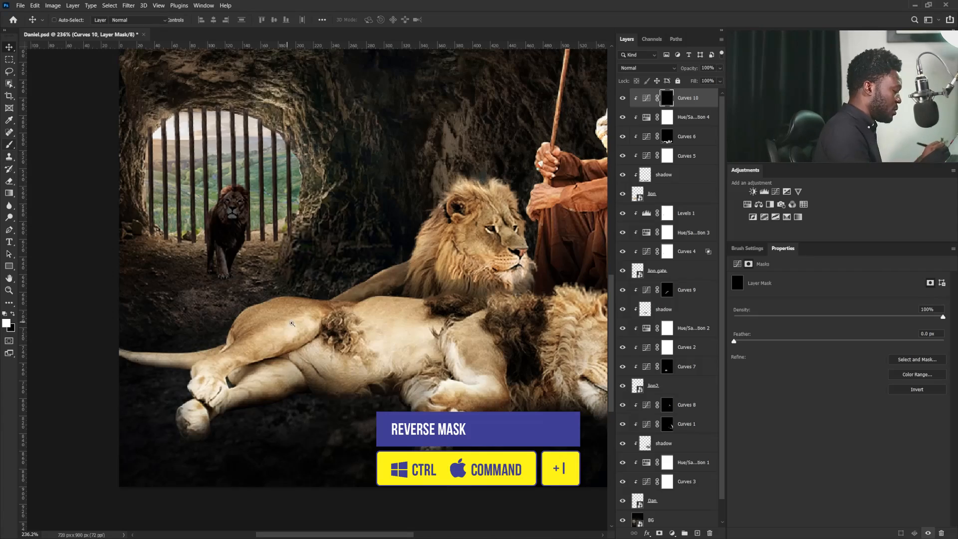
scroll(341, 352, up, 5)
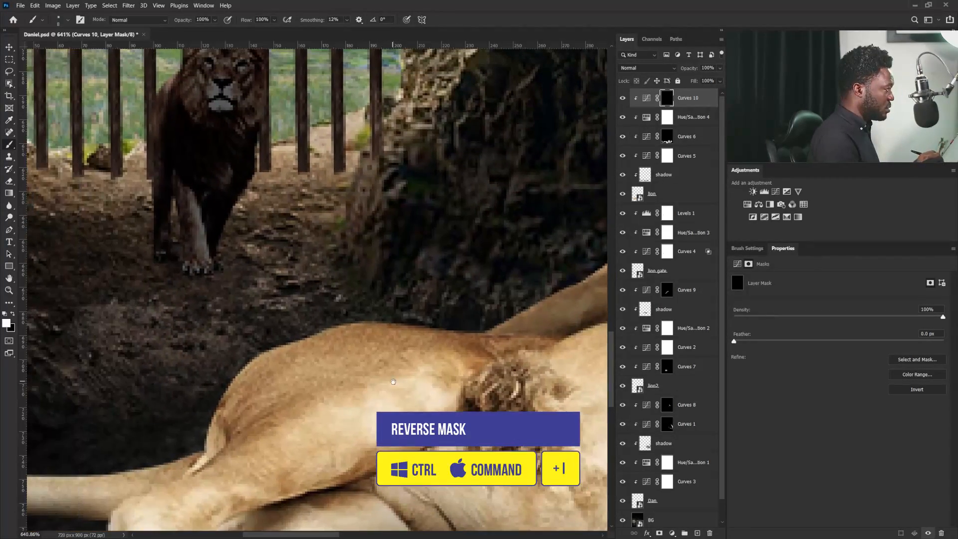
key(bracketright)
key(bracketright)
key(bracketright)
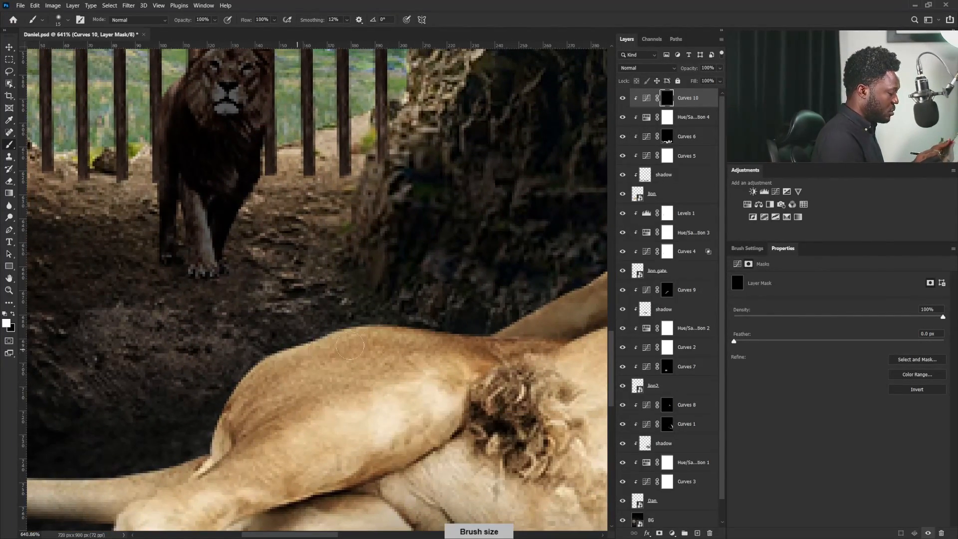
key(bracketleft)
key(bracketleft)
mouse_move(370, 329)
mouse_down()
mouse_move(240, 365)
mouse_move(371, 326)
mouse_move(485, 337)
mouse_move(390, 332)
mouse_up()
key(bracketleft)
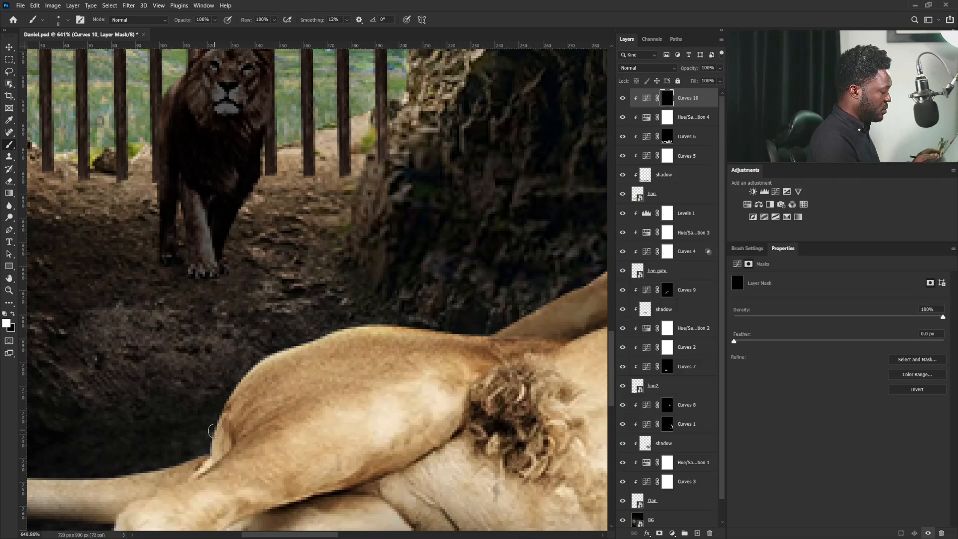
drag(435, 326, 424, 351)
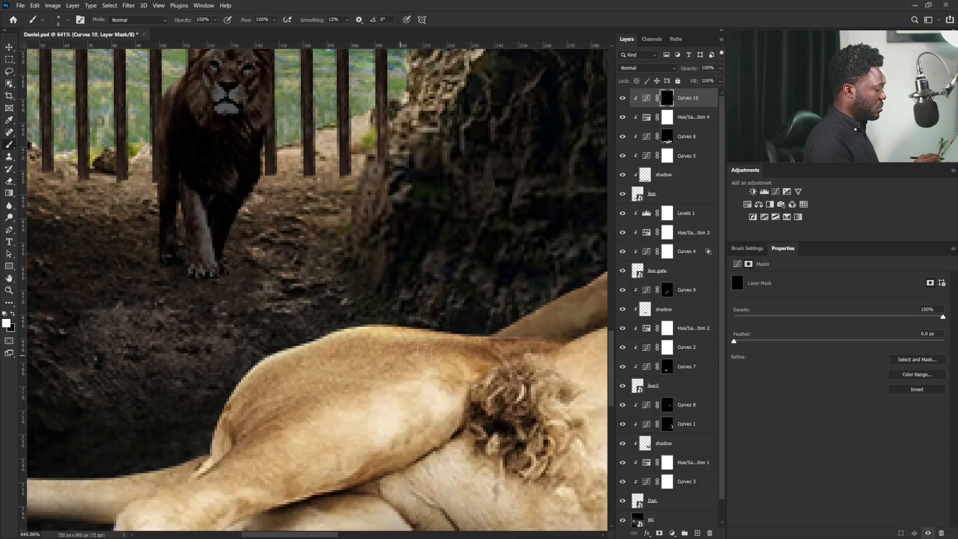
Add a clipped Curves adjustment to the lion gate layer and place it above Levels 1
drag(418, 312, 357, 366)
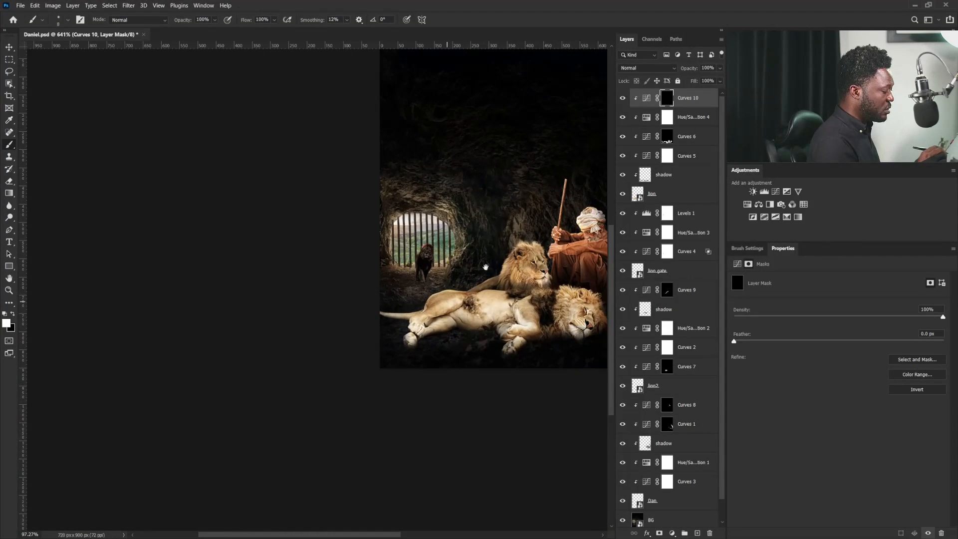
drag(486, 268, 406, 344)
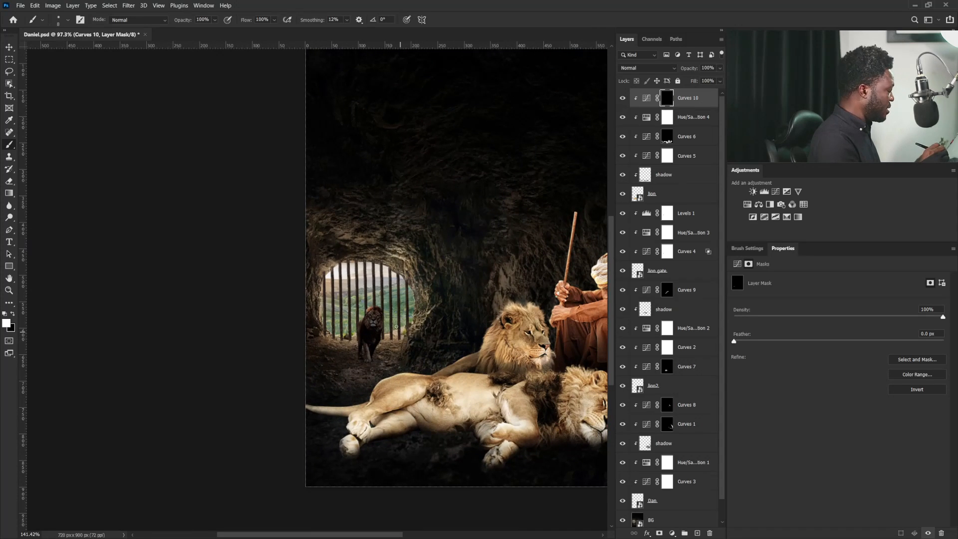
key(v)
right_click(375, 322)
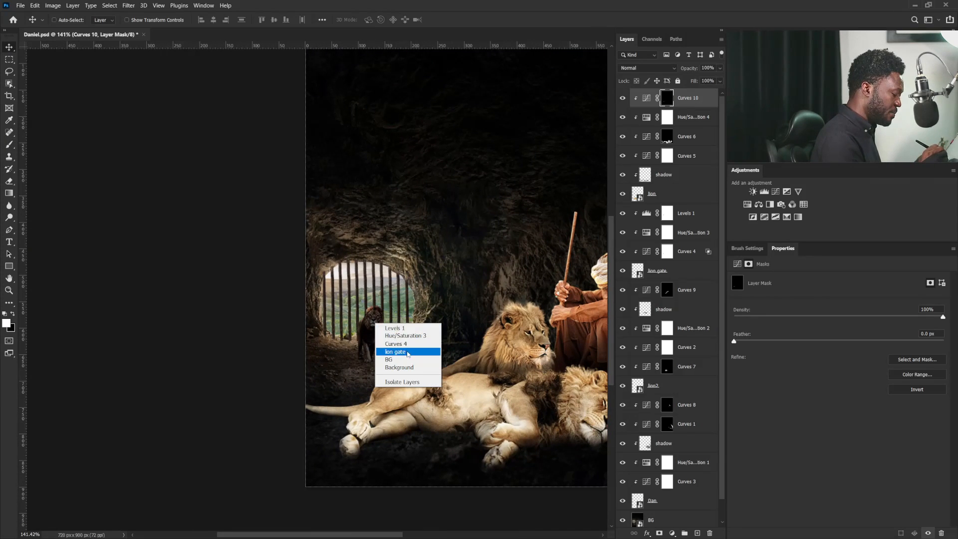
click(397, 353)
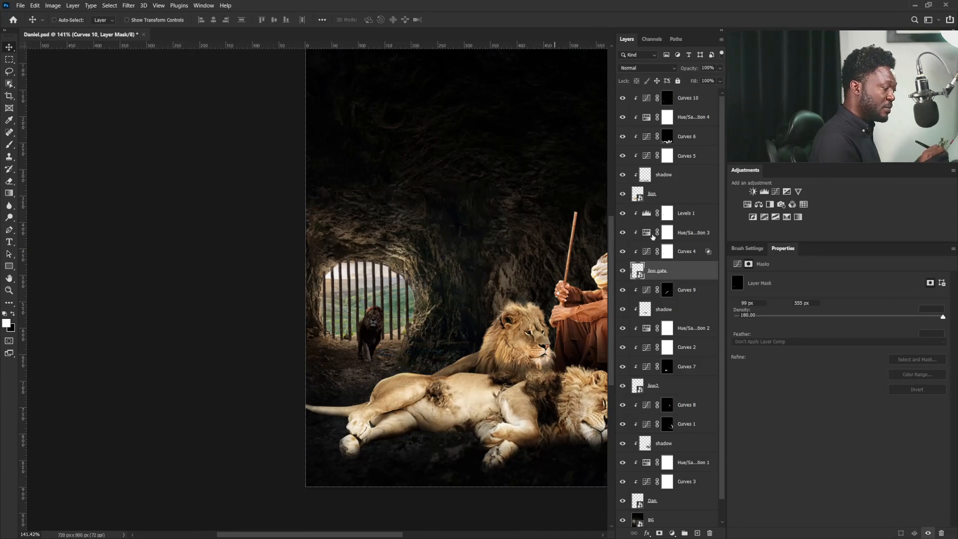
click(775, 192)
drag(689, 276, 682, 206)
Brighten the gate lion by raising the Curves 11 midtones from input 96 to output 233
drag(375, 302, 446, 386)
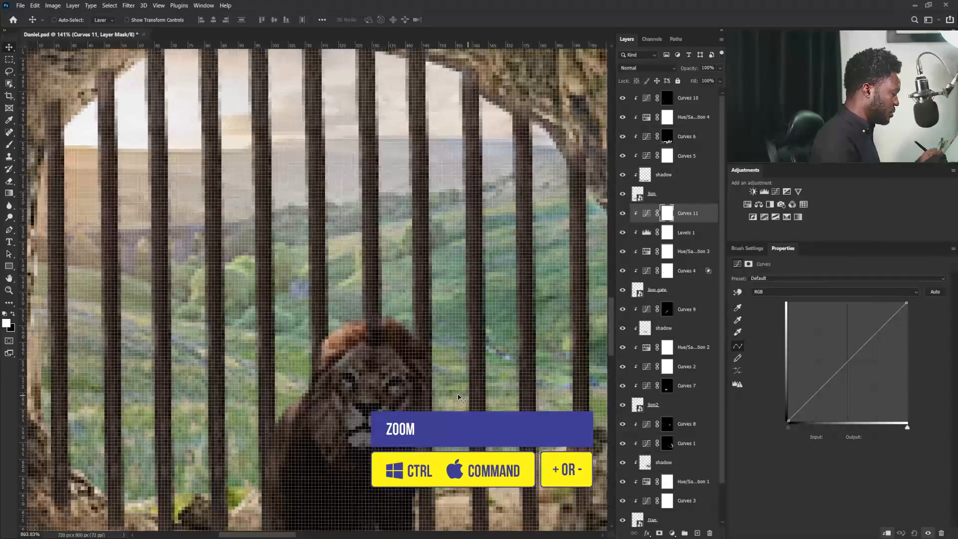
key(b)
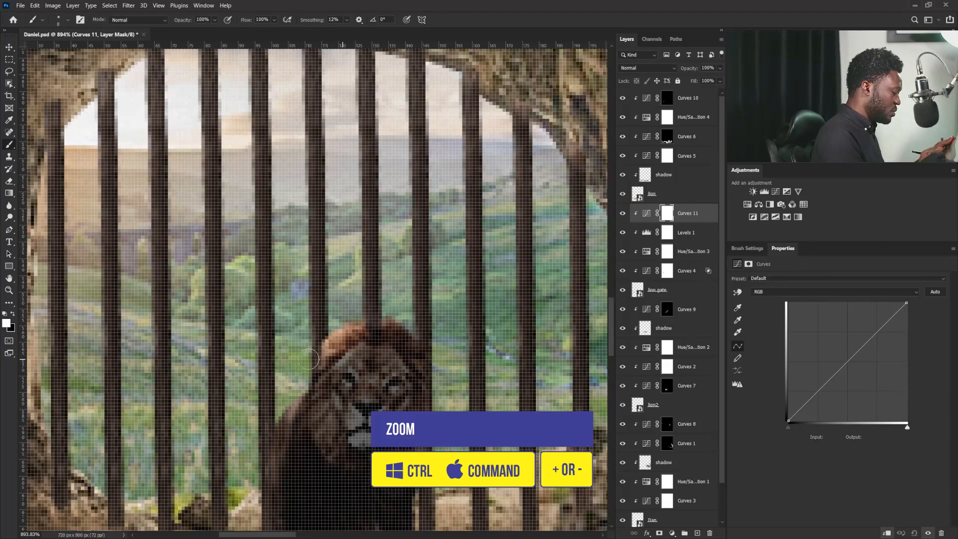
click(646, 213)
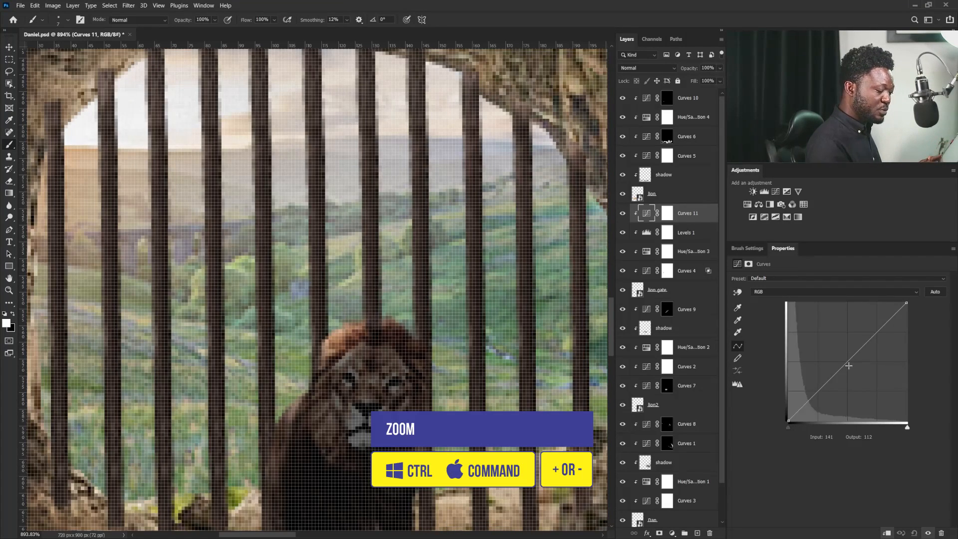
click(850, 355)
drag(850, 355, 832, 313)
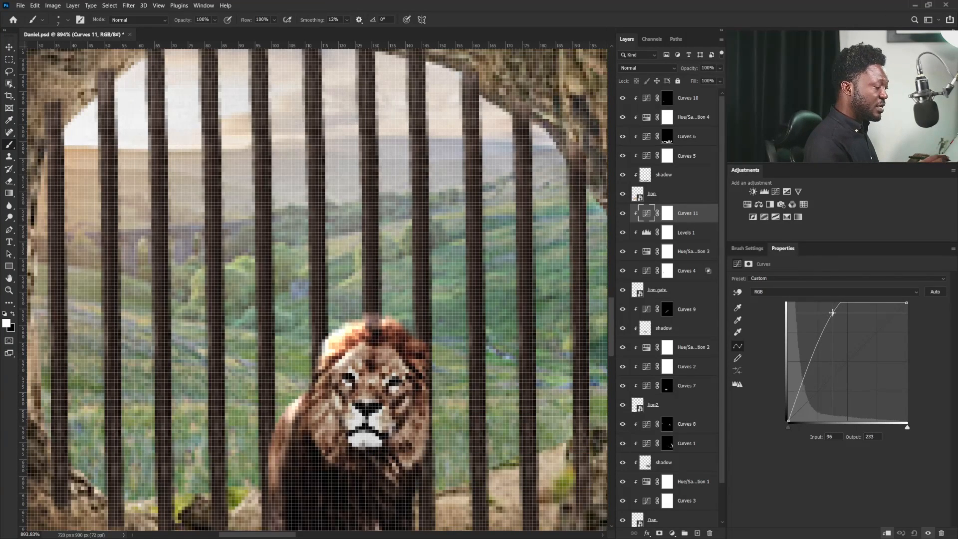
Invert the Curves 11 mask to black and paint white along the top of the gate lion's mane and its outer flank
click(668, 213)
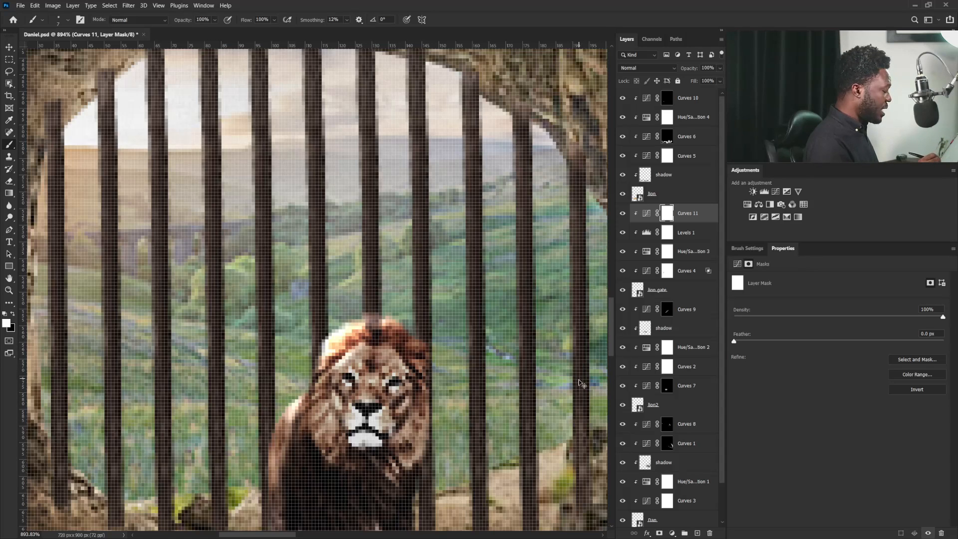
key(ctrl+i)
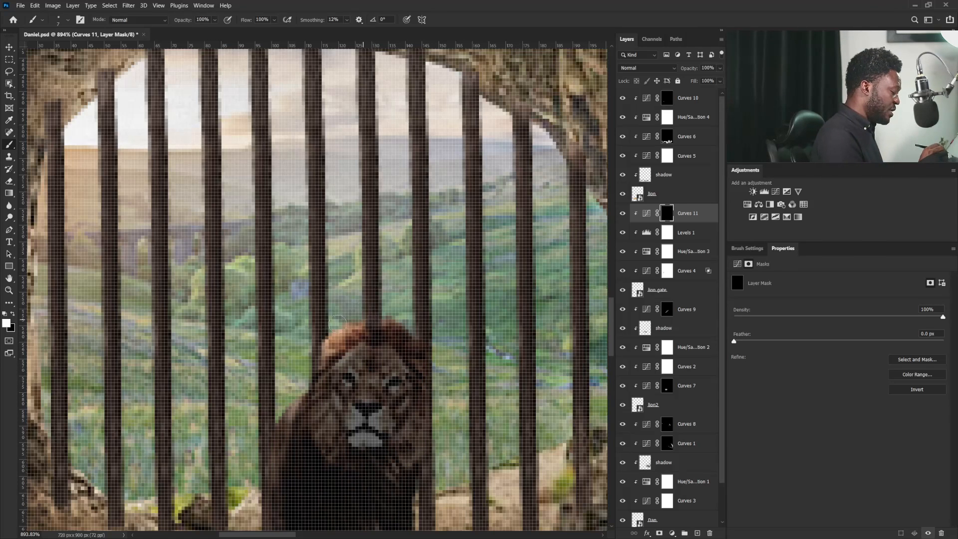
mouse_move(349, 349)
mouse_down()
mouse_move(337, 328)
mouse_move(327, 340)
mouse_move(331, 352)
mouse_up()
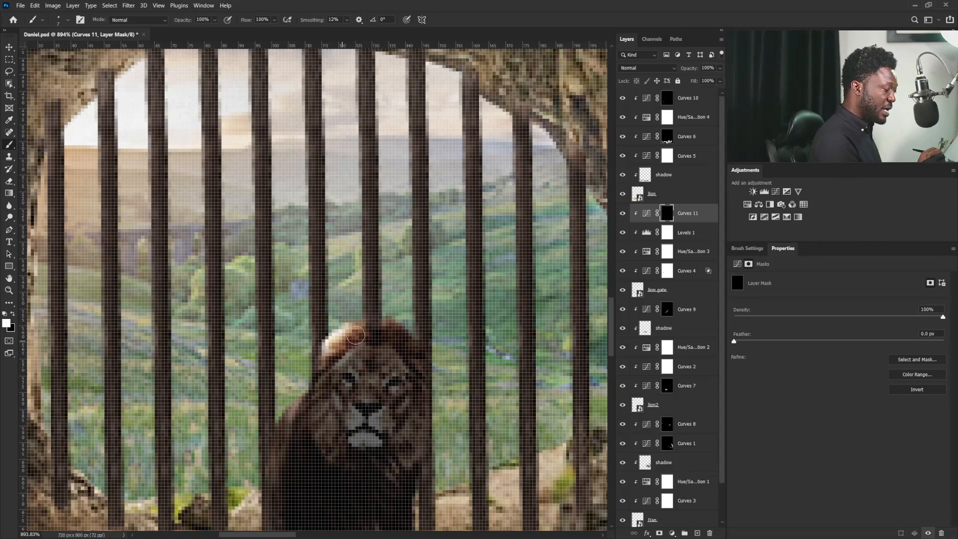
mouse_move(266, 425)
mouse_down()
mouse_move(278, 449)
mouse_move(260, 494)
mouse_up()
mouse_move(349, 337)
mouse_down()
mouse_move(389, 319)
mouse_move(430, 329)
mouse_move(410, 334)
mouse_up()
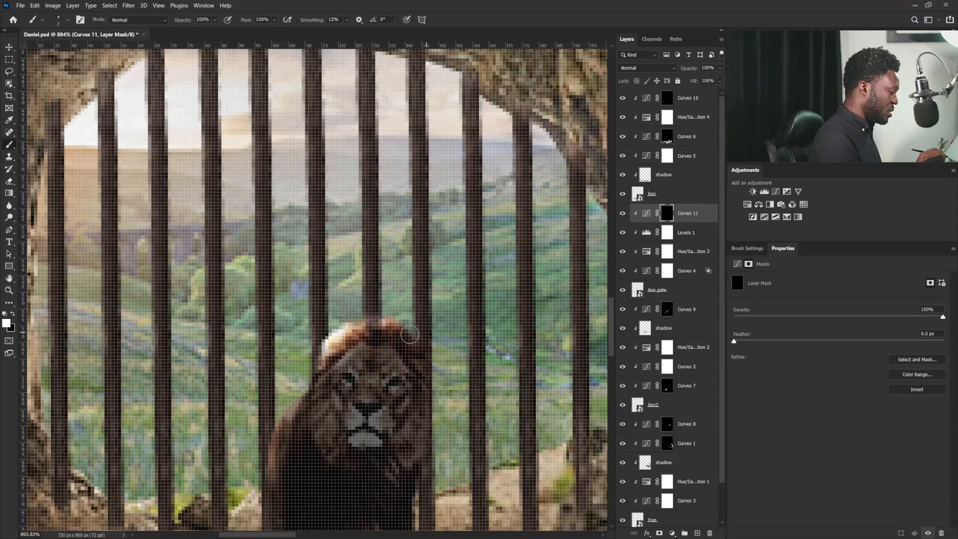
mouse_move(294, 405)
mouse_down()
mouse_move(276, 461)
mouse_move(365, 278)
mouse_up()
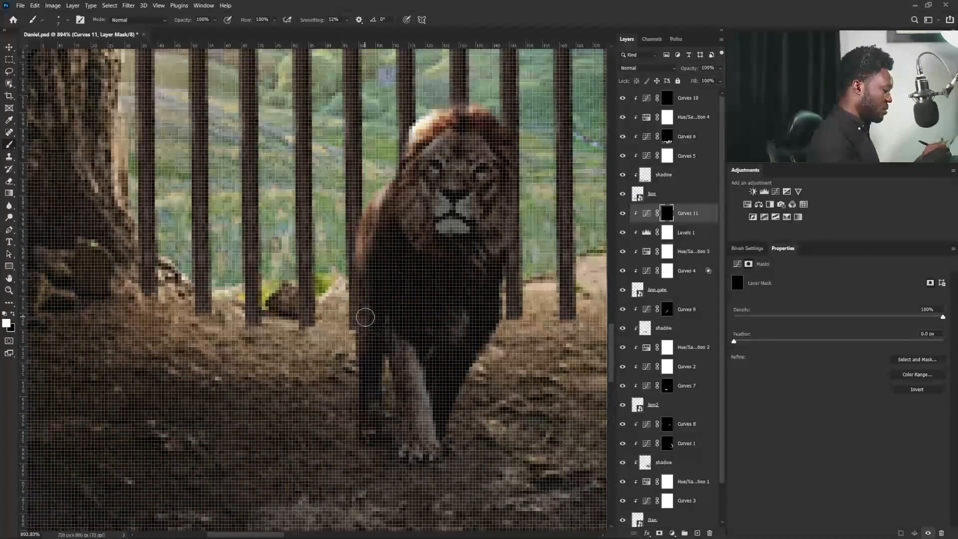
drag(443, 277, 238, 342)
drag(527, 349, 432, 342)
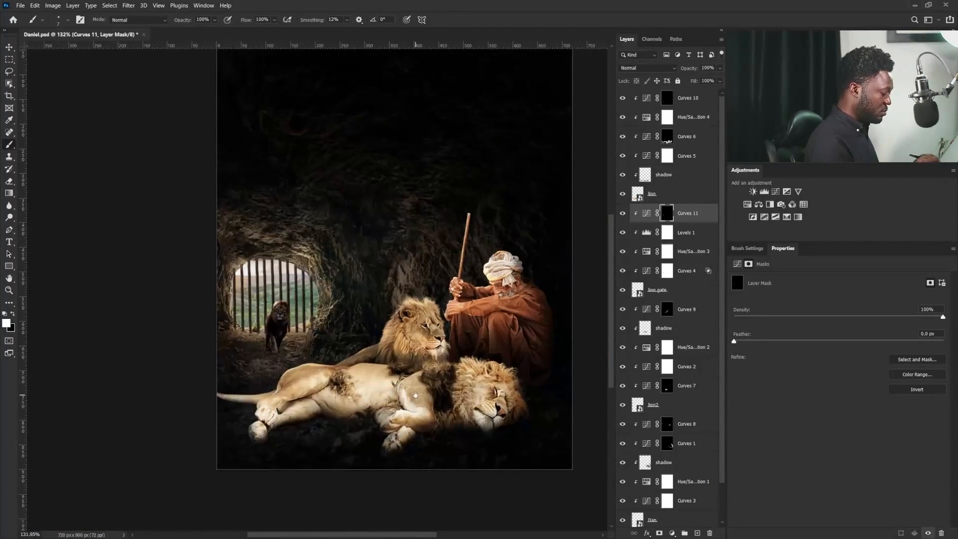
Add a new layer named shadow directly above BG and set its blend mode to Multiply
drag(492, 405, 490, 405)
drag(491, 405, 460, 400)
scroll(681, 482, down, 3)
click(680, 499)
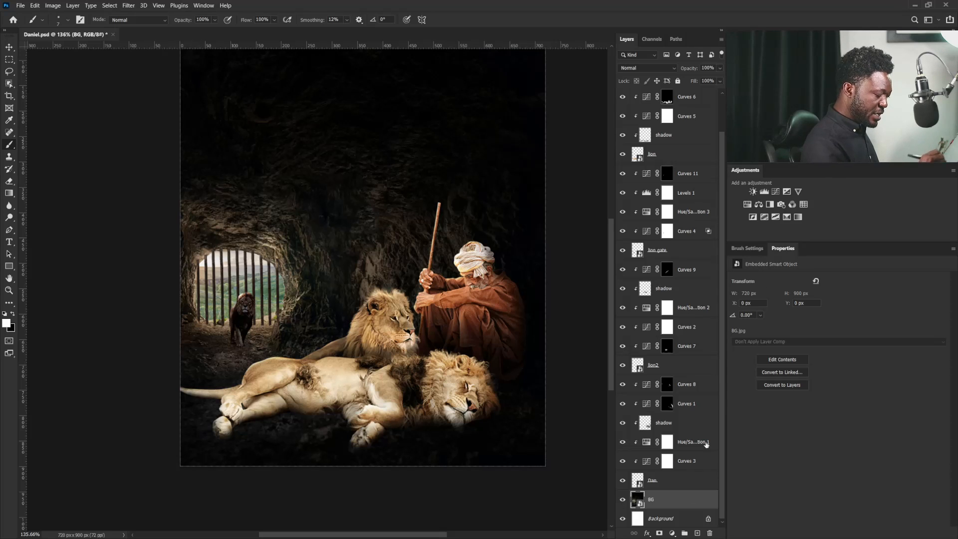
key(alt)
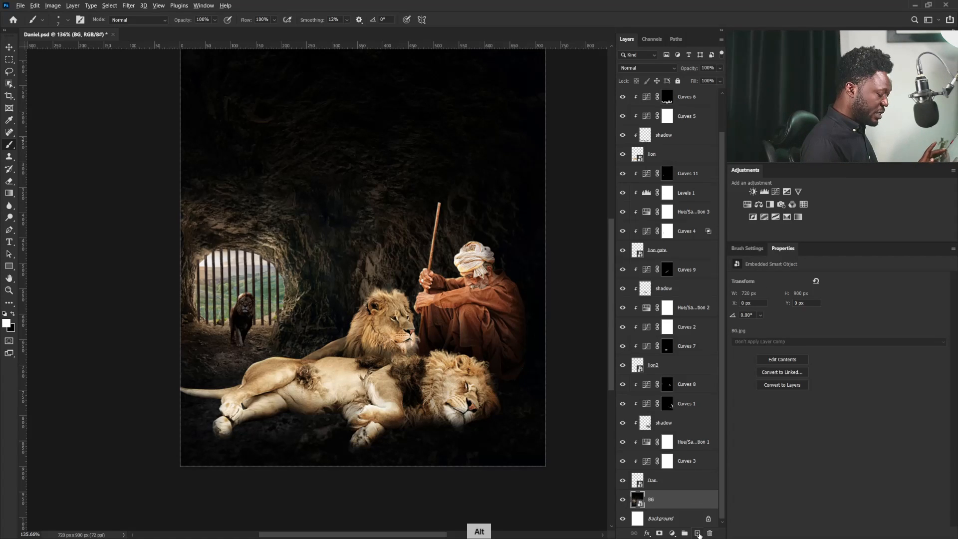
alt+click(697, 534)
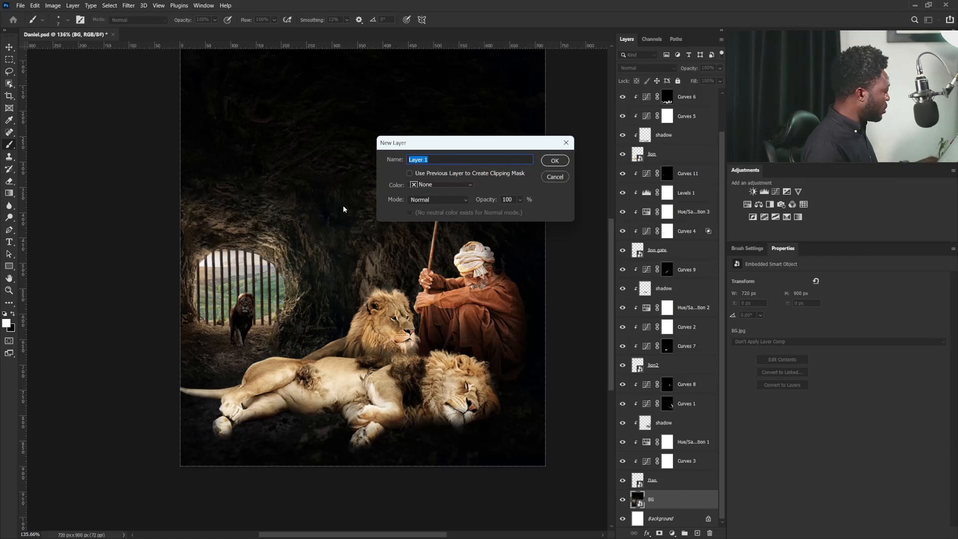
text(shadow)
key(Return)
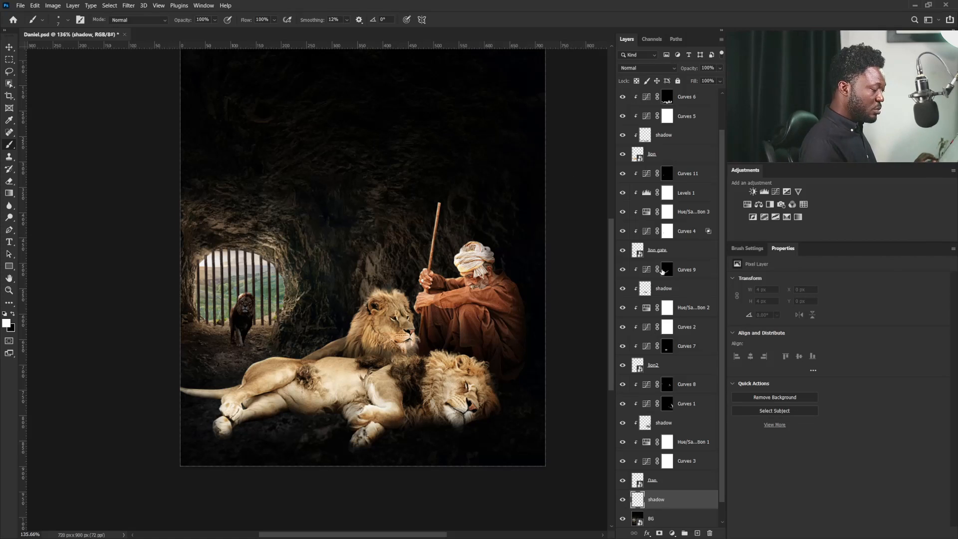
click(662, 68)
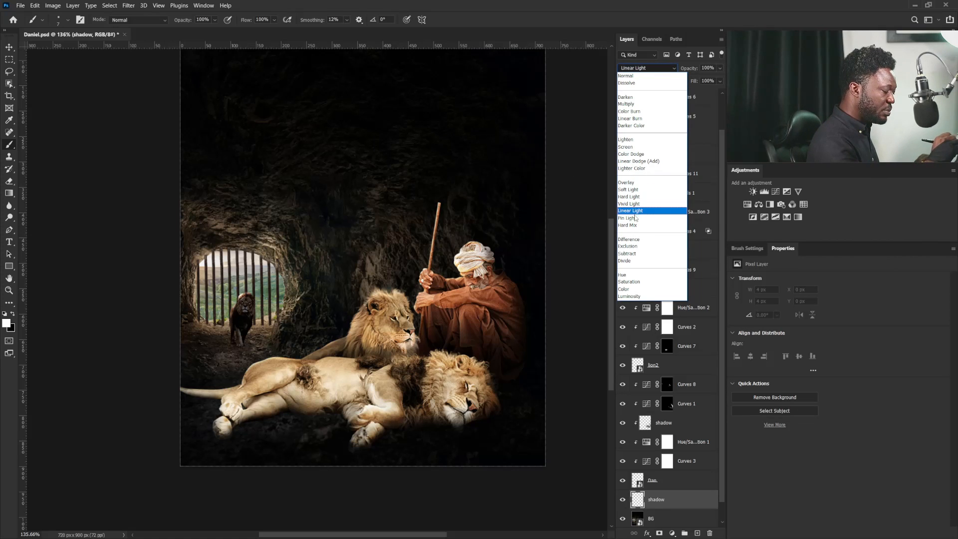
click(634, 104)
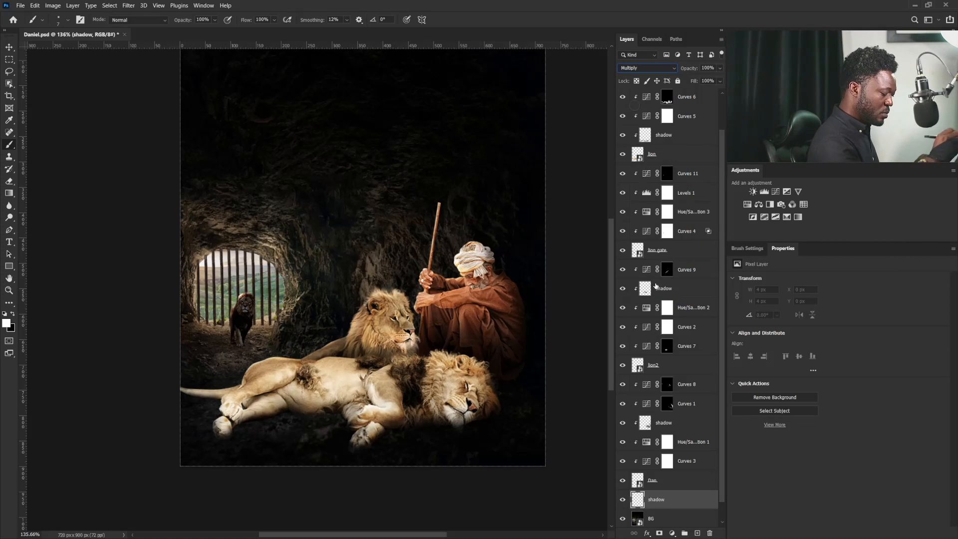
Paint a black ground shadow about 77 by 34 px around the gate lion's feet with a 20 px brush
drag(249, 332, 429, 351)
drag(467, 359, 476, 358)
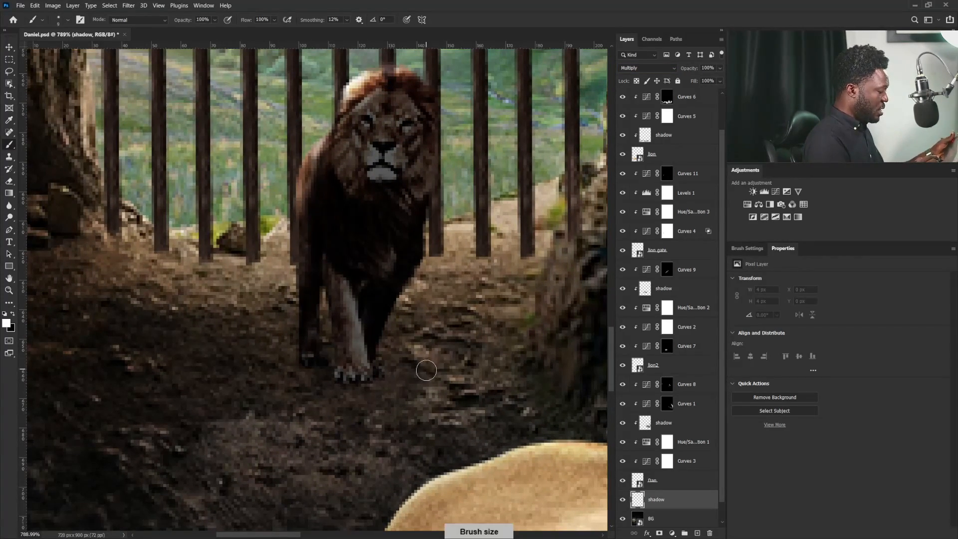
key(bracketright)
key(bracketright)
key(bracketright)
key(bracketright)
key(bracketright)
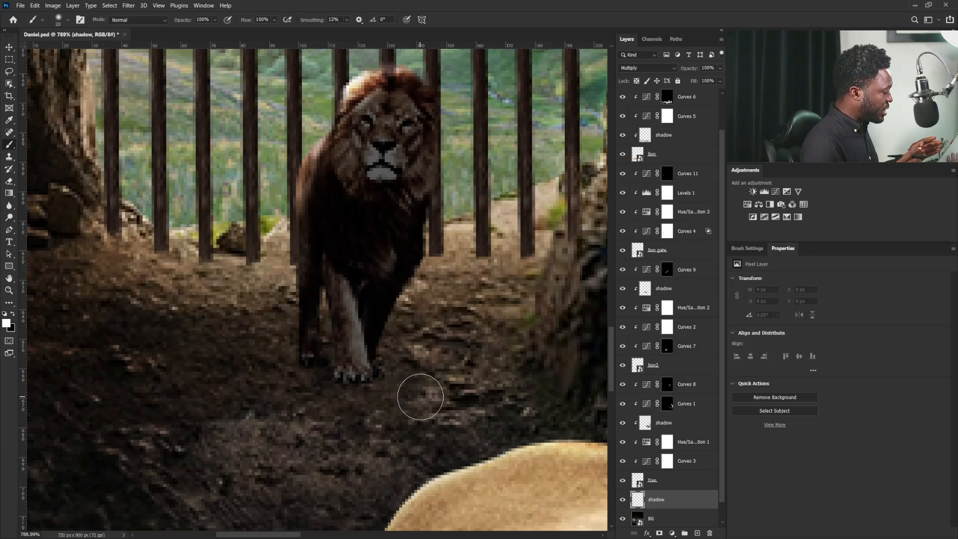
click(12, 313)
scroll(414, 351, down, 2)
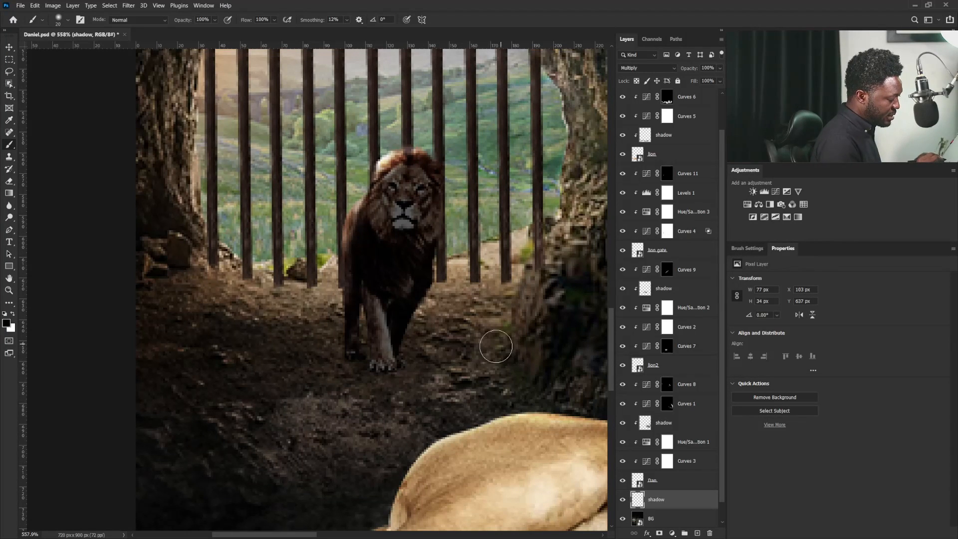
Widen the gate lion's ground shadow to about 82 px by painting black beside its paws with a smaller brush
key(bracketleft)
key(bracketleft)
key(bracketleft)
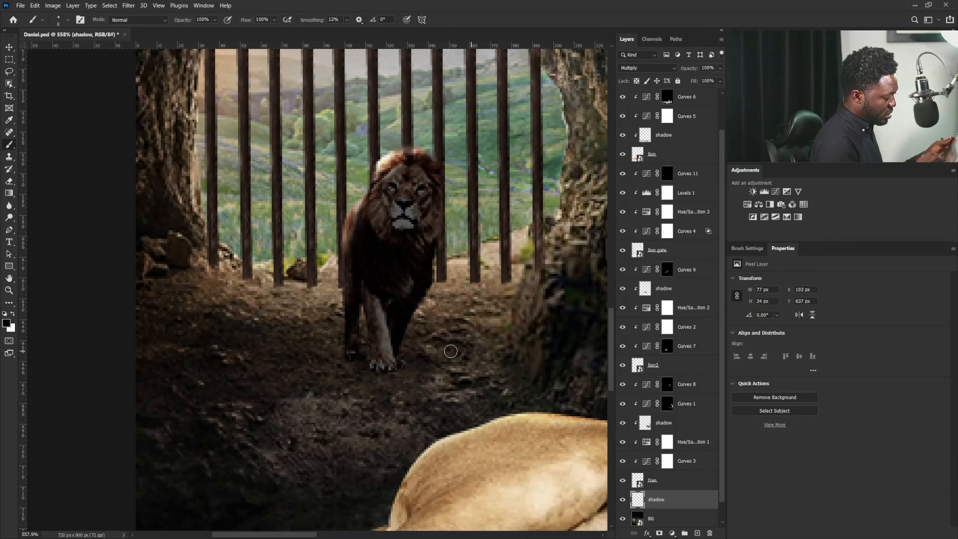
click(354, 348)
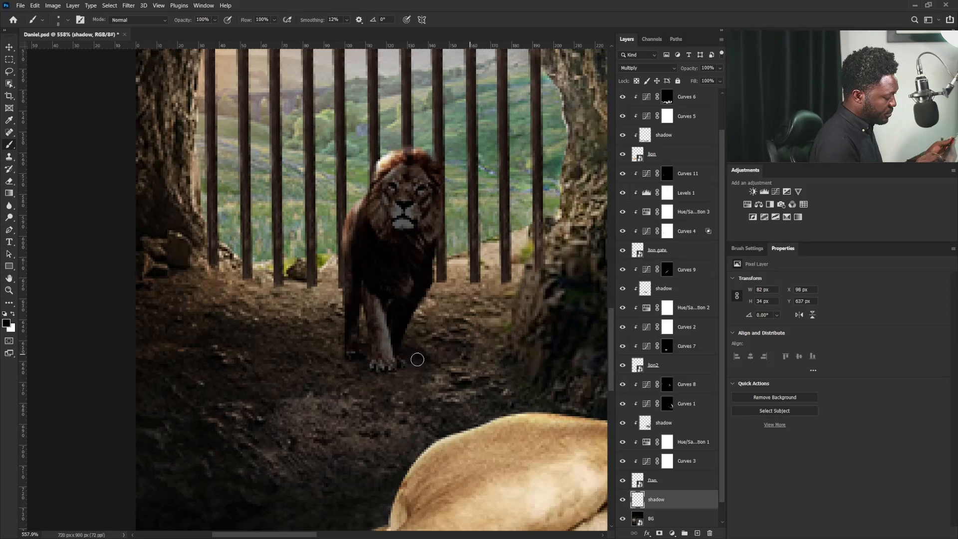
key(bracketright)
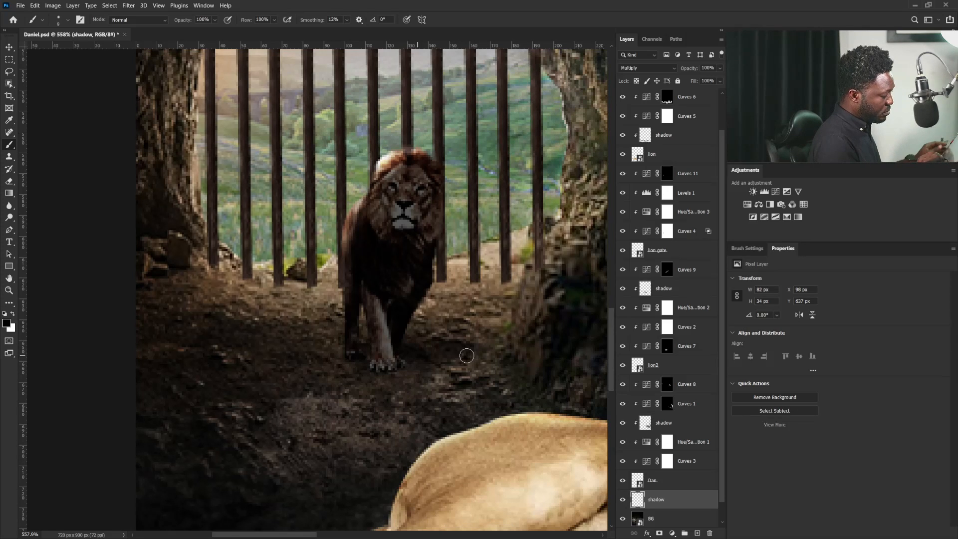
drag(452, 366, 414, 373)
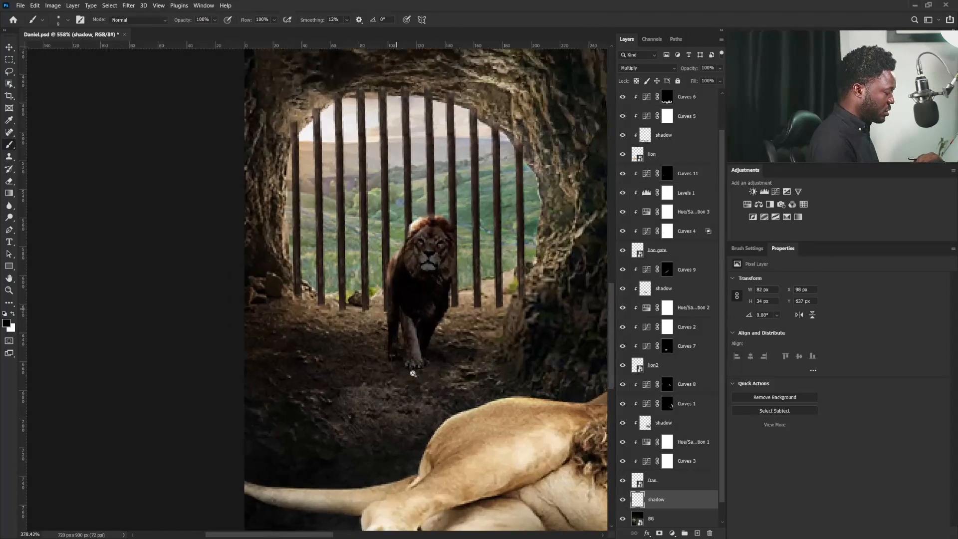
Paint thin diagonal black shadows on the ground from the gate bars between the stone pile and the gate lion, using a small brush
drag(329, 324, 340, 328)
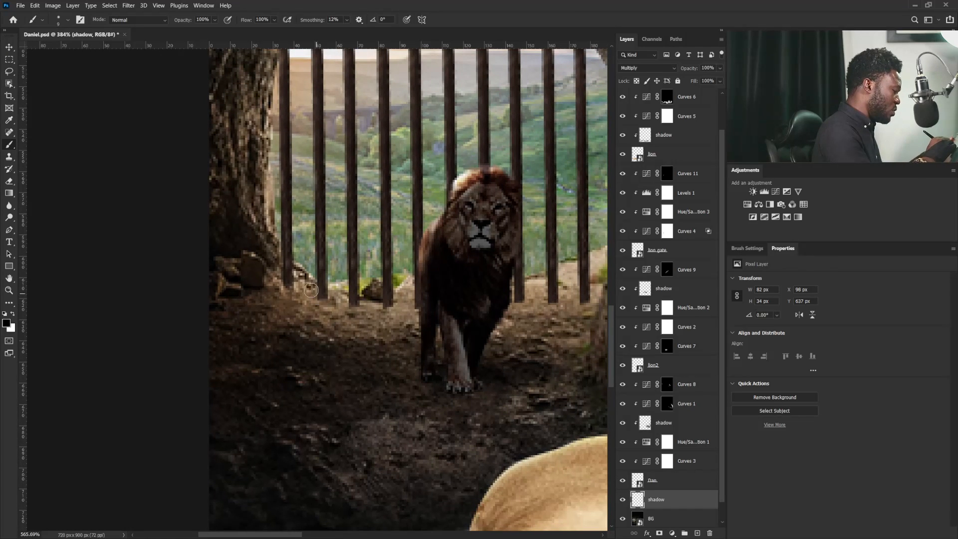
key(bracketleft)
key(bracketleft)
key(bracketleft)
mouse_move(283, 280)
mouse_down()
mouse_move(324, 326)
mouse_move(370, 352)
mouse_up()
key(bracketleft)
drag(314, 317, 443, 385)
key(bracketleft)
drag(326, 302, 404, 360)
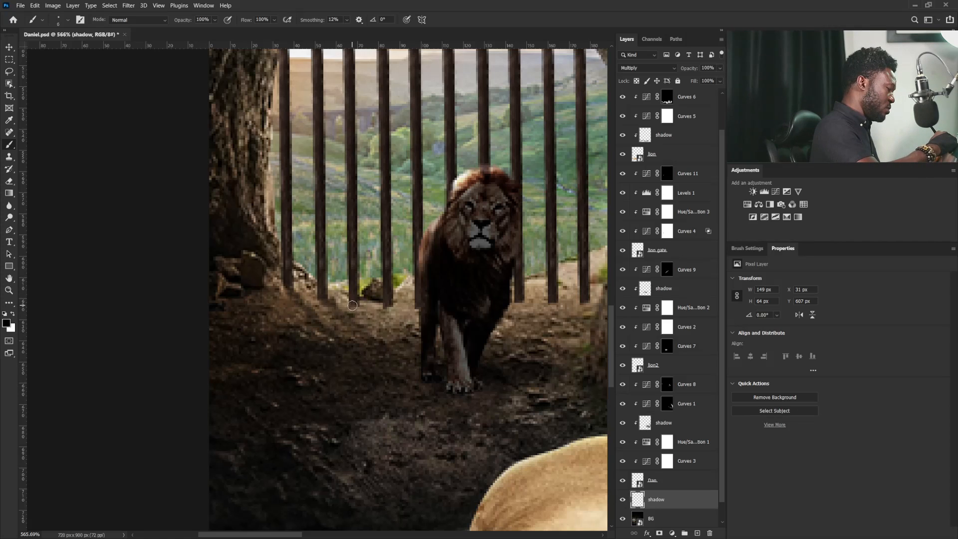
drag(353, 304, 423, 354)
drag(358, 305, 429, 364)
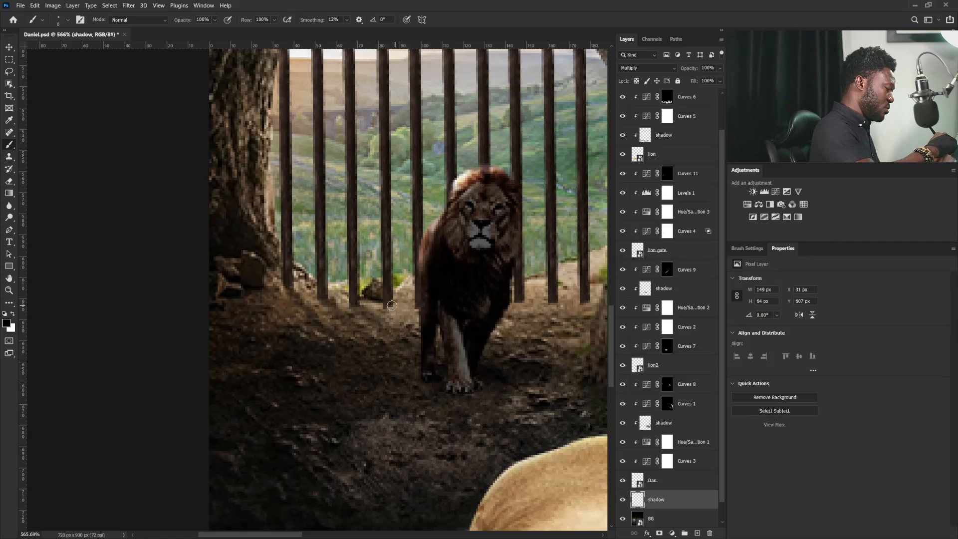
drag(386, 304, 446, 347)
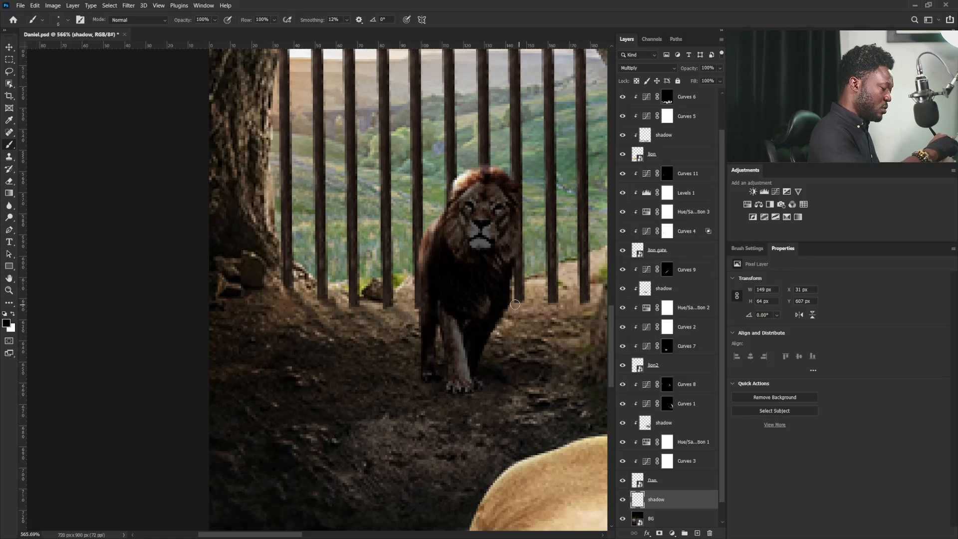
Paint matching diagonal bar shadows from the gate lion to the opposite cave wall, extending the shadow layer's content to about 160 by 64 px
drag(536, 316, 585, 351)
drag(516, 298, 595, 350)
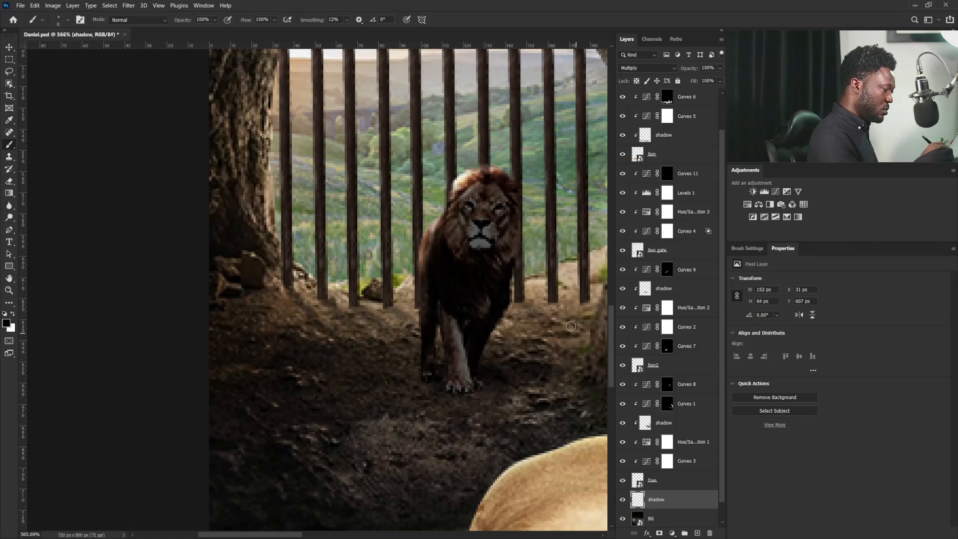
mouse_move(512, 351)
mouse_down()
mouse_move(397, 356)
mouse_move(414, 322)
mouse_up()
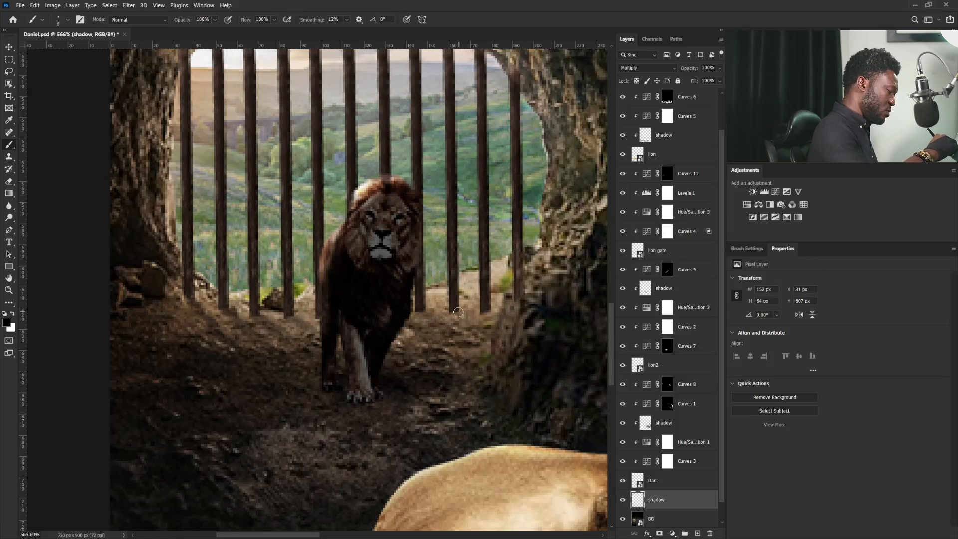
drag(489, 311, 510, 340)
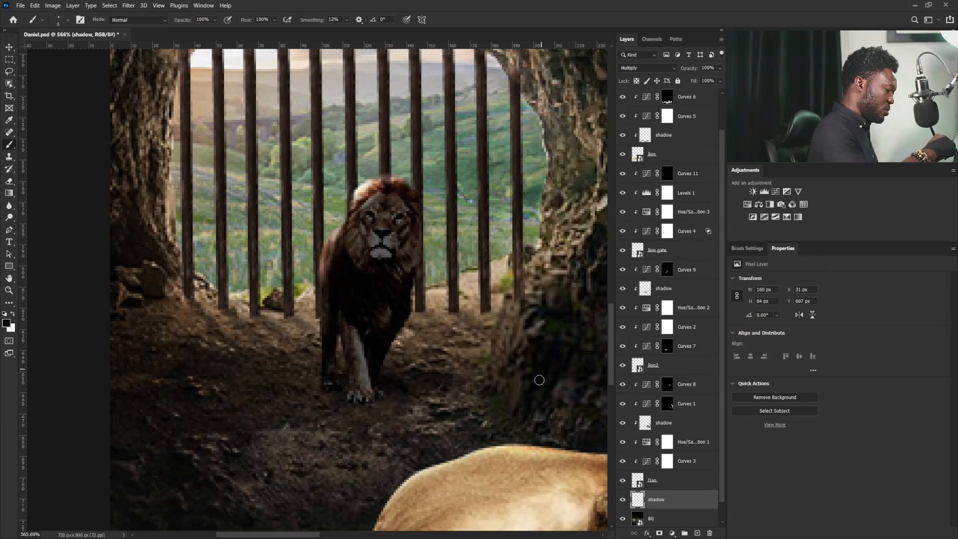
mouse_move(482, 403)
mouse_down()
mouse_move(383, 409)
mouse_move(403, 410)
mouse_up()
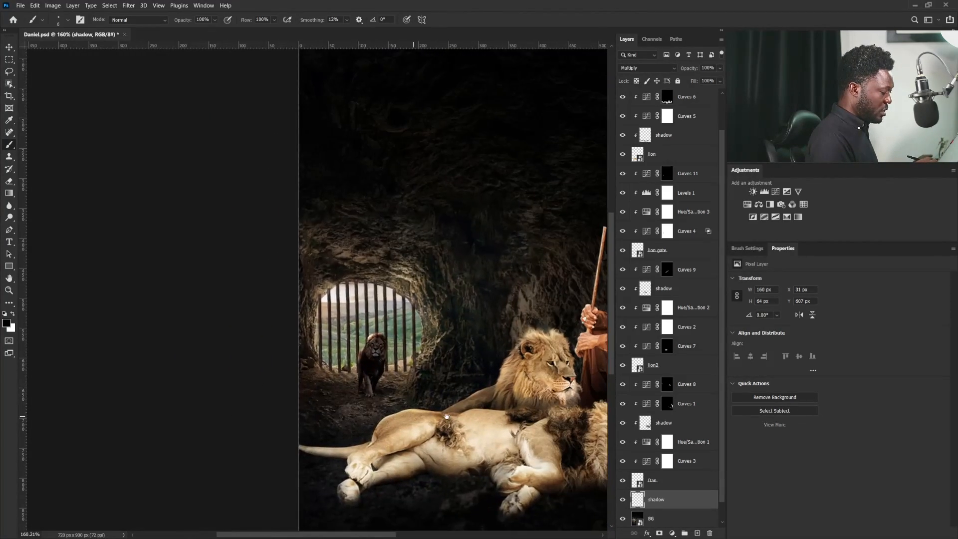
drag(541, 391, 486, 392)
drag(557, 405, 469, 387)
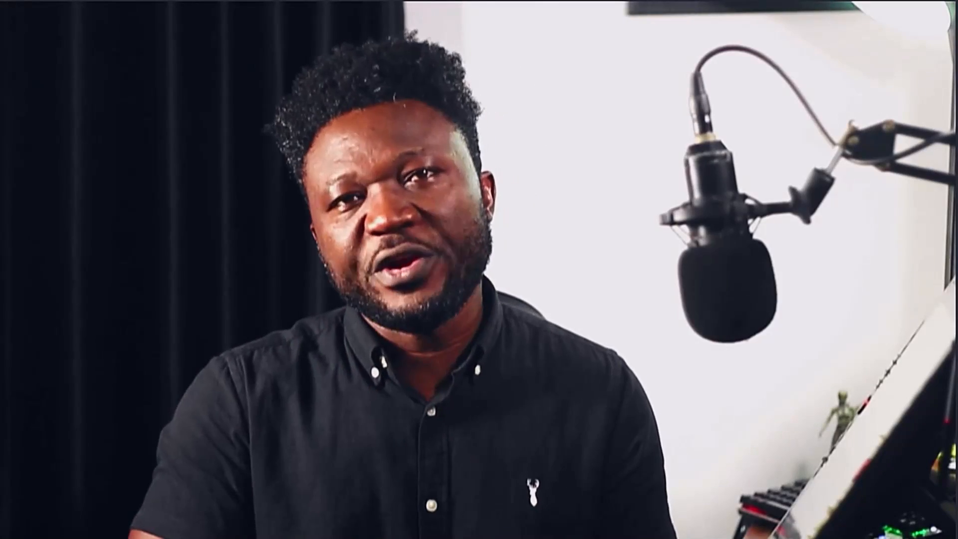
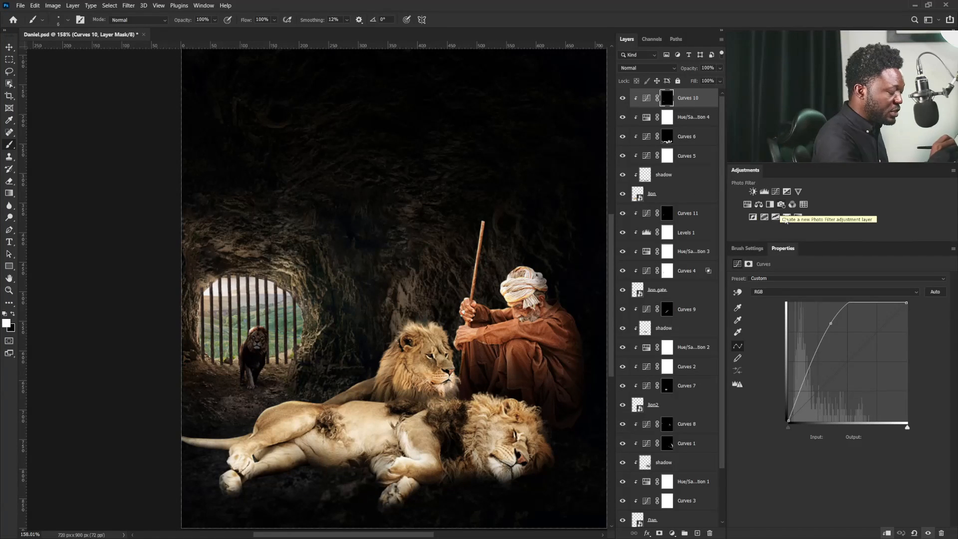
Add a Selective Color adjustment above all layers and set its Blacks to Cyan +22, Magenta -7 and Yellow -8
click(787, 217)
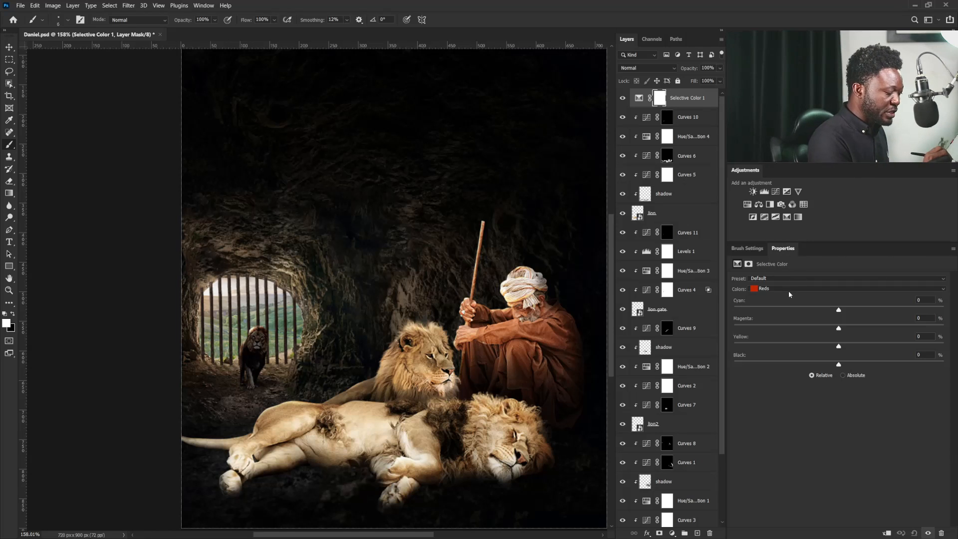
click(768, 288)
click(776, 355)
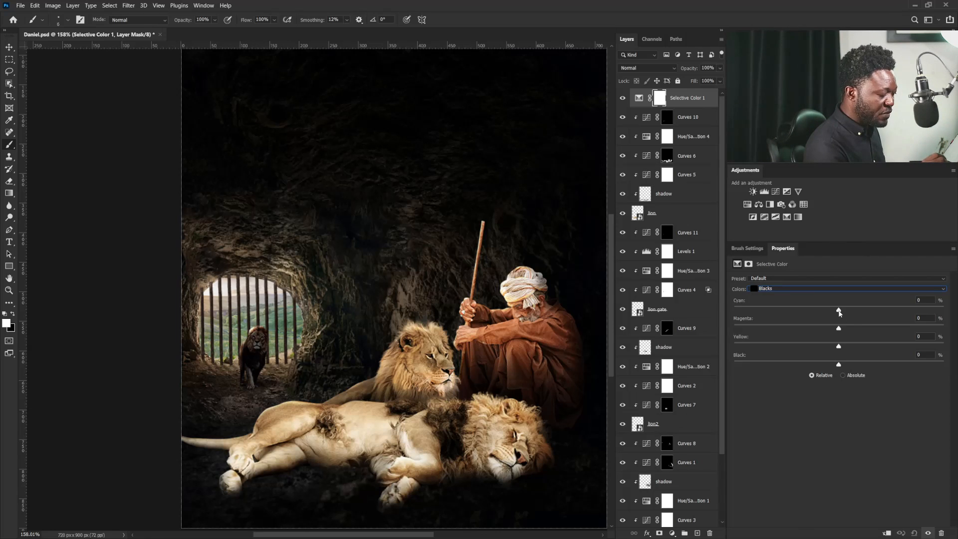
drag(839, 312, 861, 312)
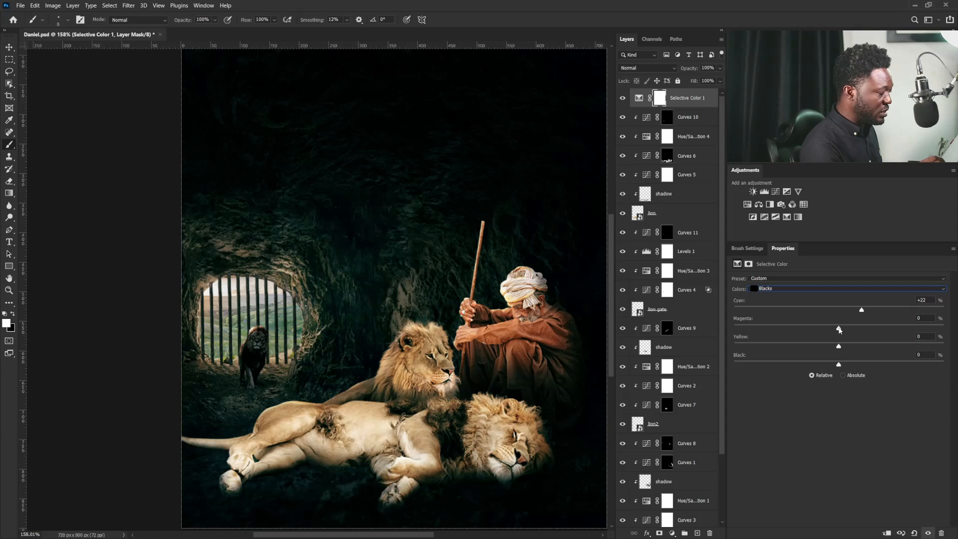
drag(839, 330, 831, 329)
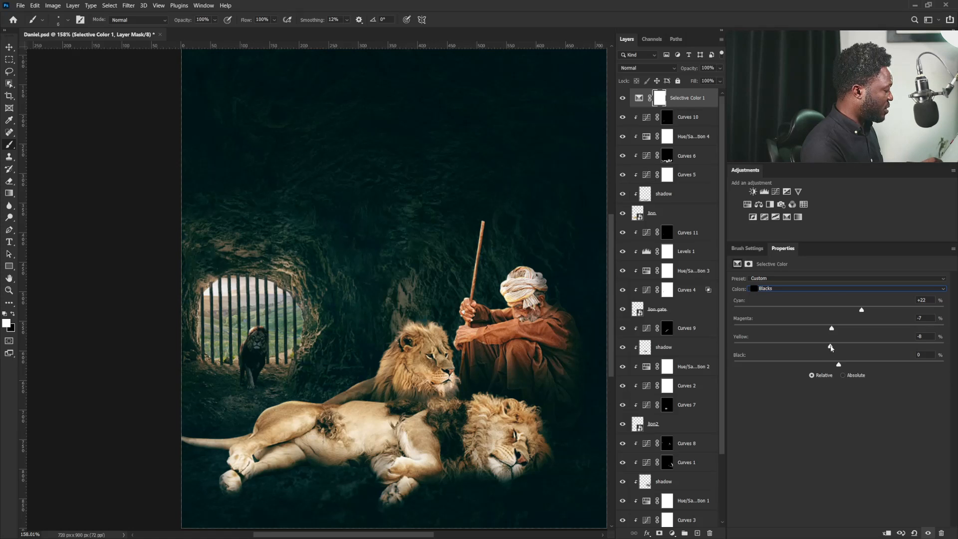
scroll(473, 278, down, 5)
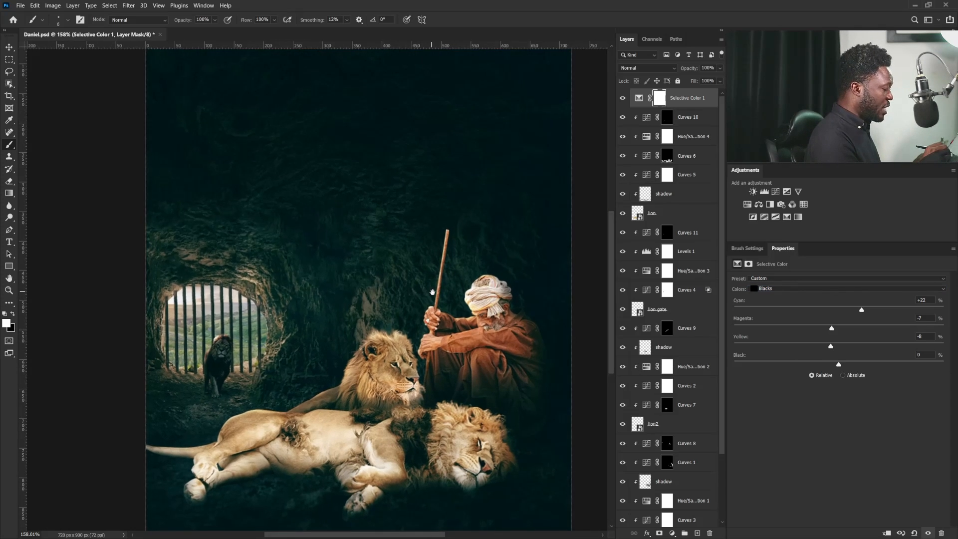
scroll(446, 323, up, 3)
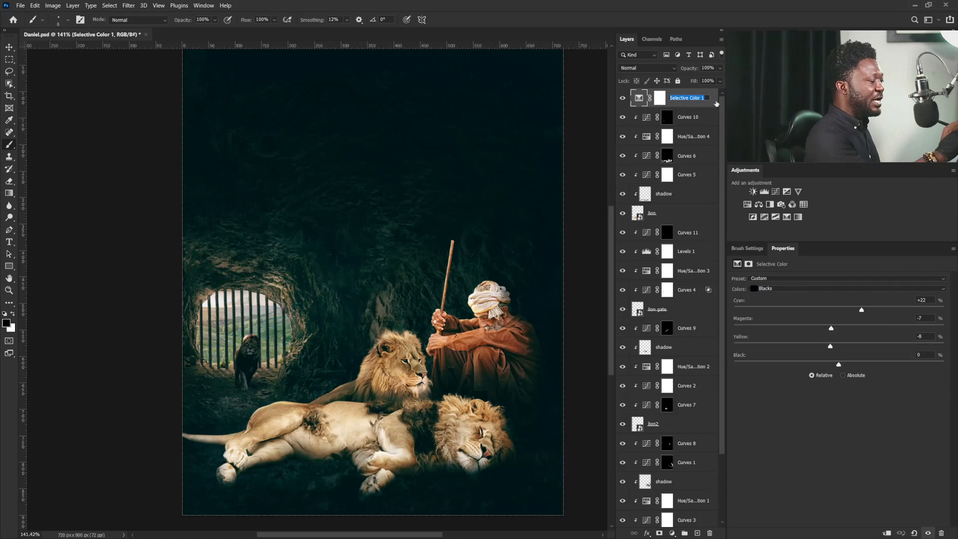
Limit the Selective Color layer to dark tones by splitting its Blend If Underlying Layer white slider to about 42 / 99
click(714, 103)
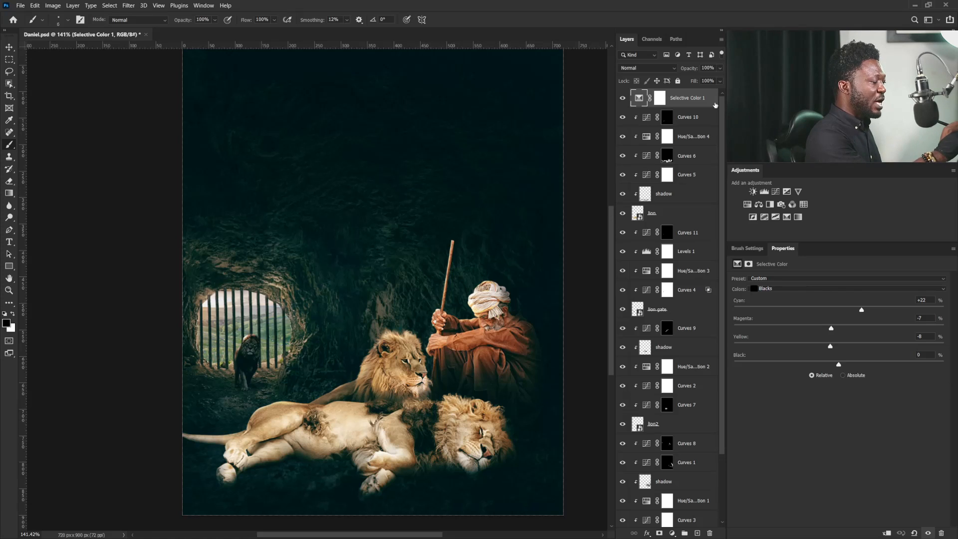
double_click(715, 105)
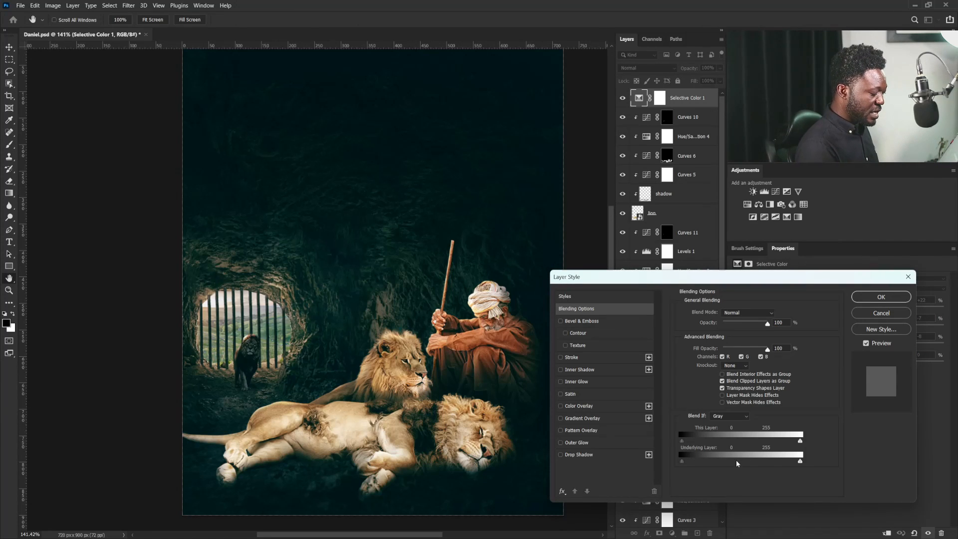
drag(799, 466, 723, 467)
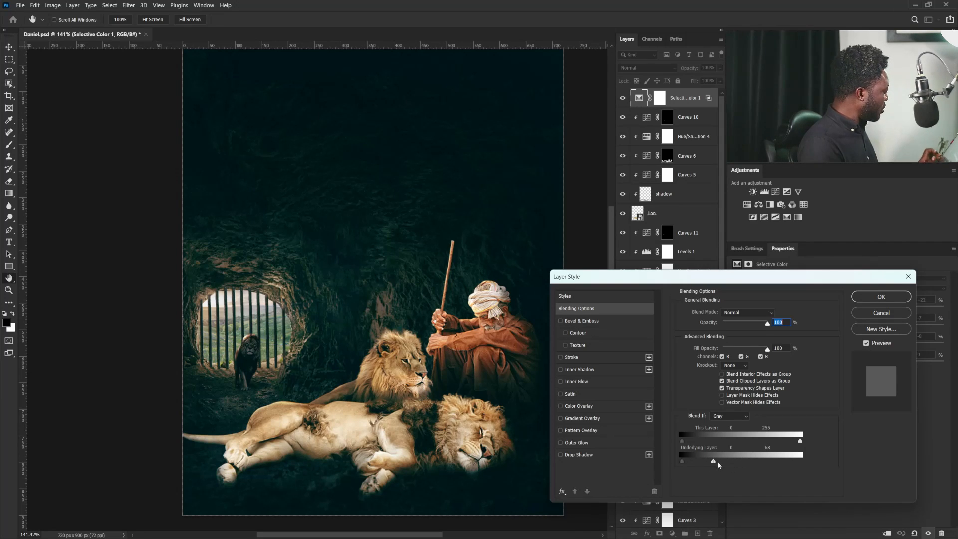
key(alt)
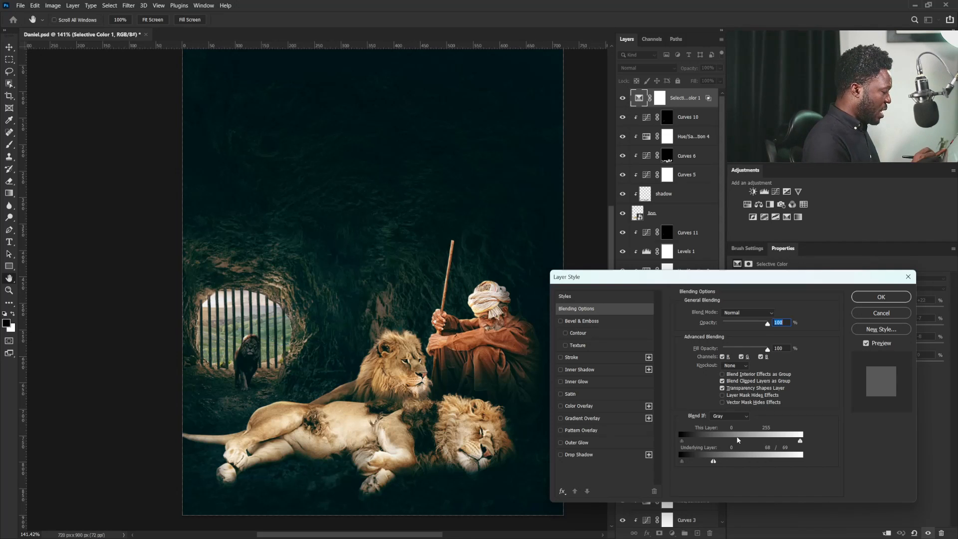
drag(715, 462, 707, 465)
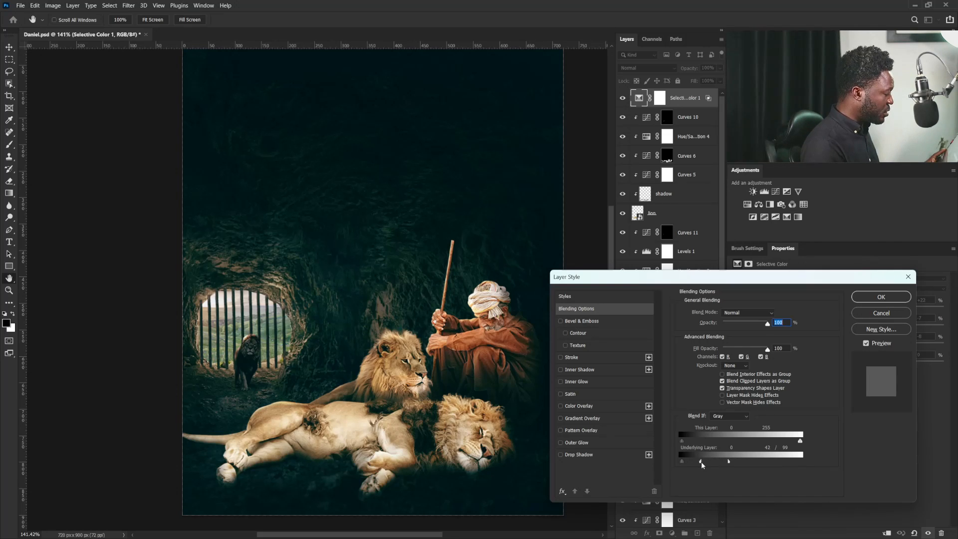
drag(729, 461, 732, 461)
click(871, 296)
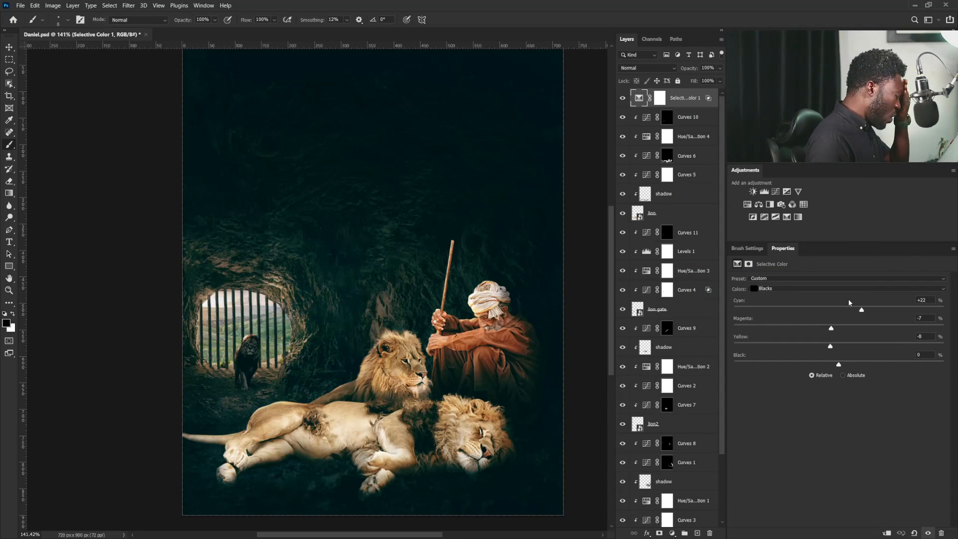
Add a Color Balance layer with midtones Cyan-Red +14 and Yellow-Blue -20, and split its Blend If Underlying Layer black slider to 84 / 150
click(757, 205)
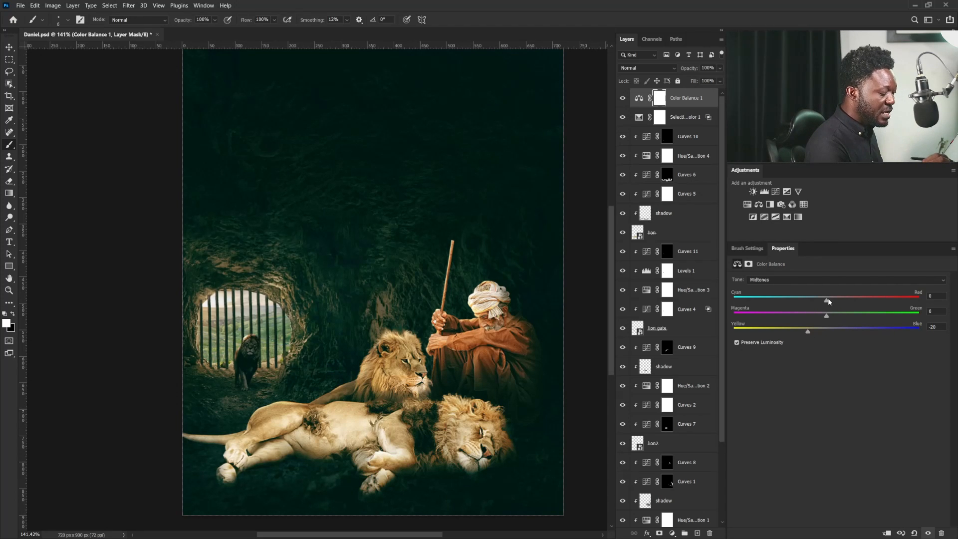
drag(839, 301, 841, 301)
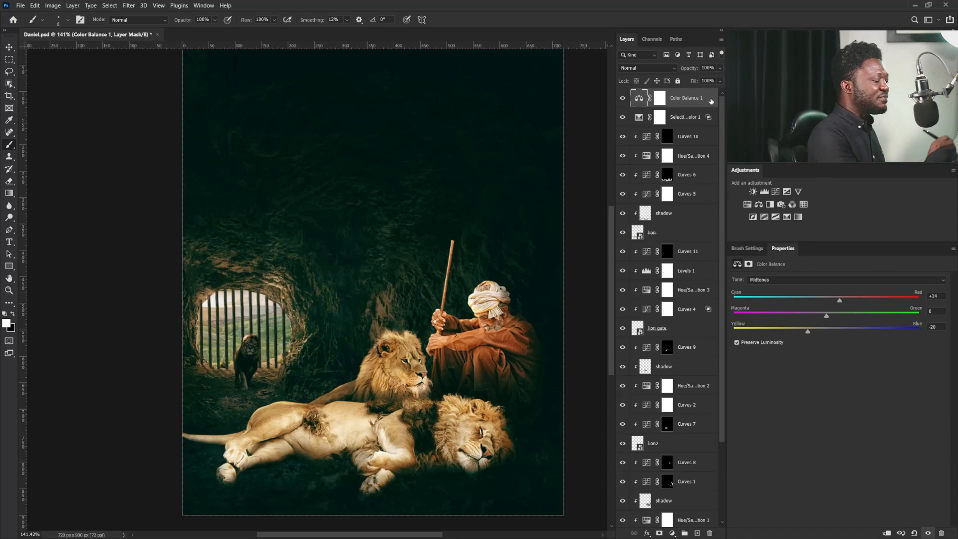
double_click(711, 100)
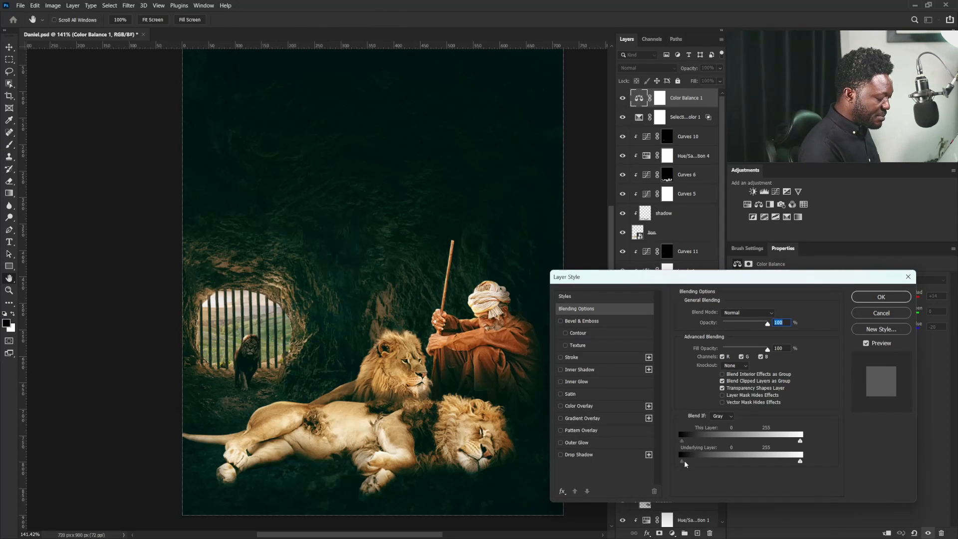
drag(682, 461, 713, 461)
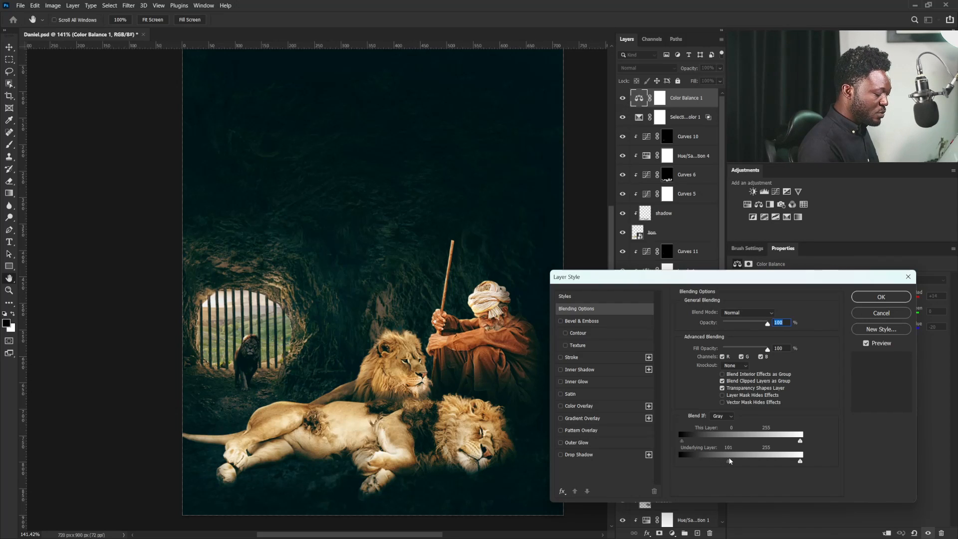
key(alt)
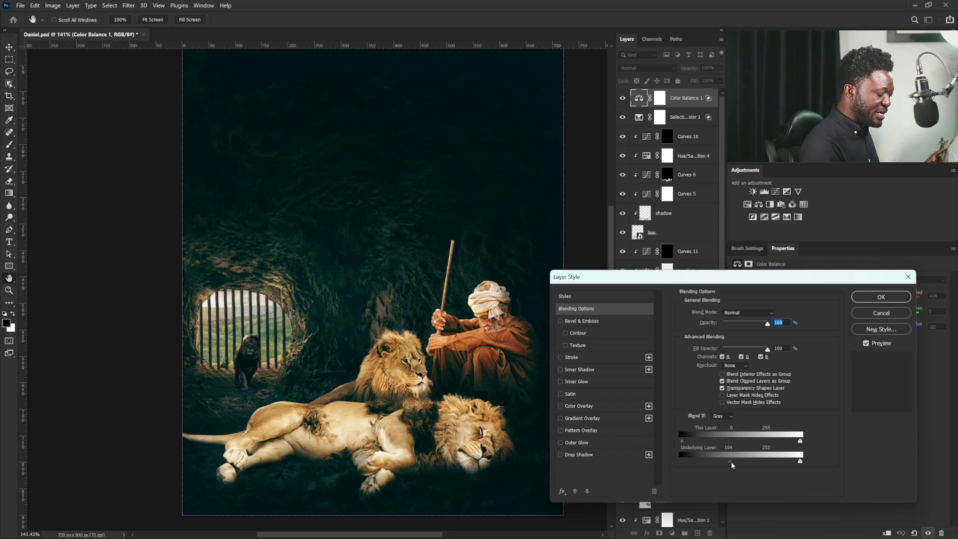
drag(731, 463, 742, 462)
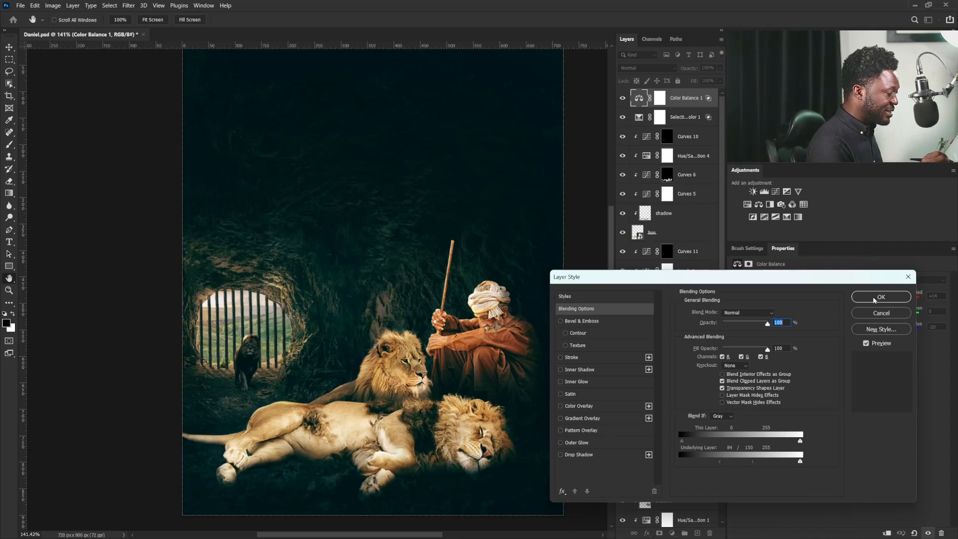
click(879, 298)
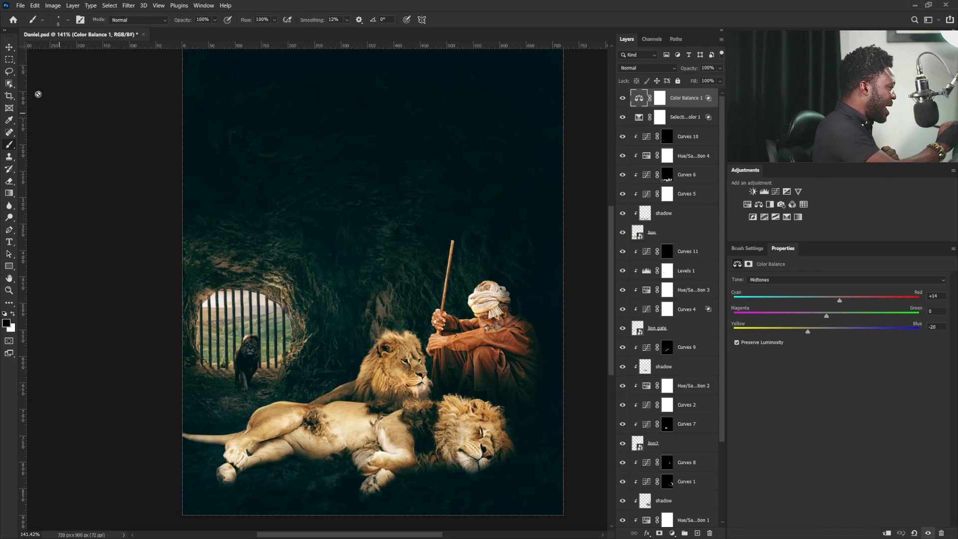
Clip a Hue/Saturation adjustment at the top of the Dan layer's adjustments, with Hue -4 and Saturation +46
key(v)
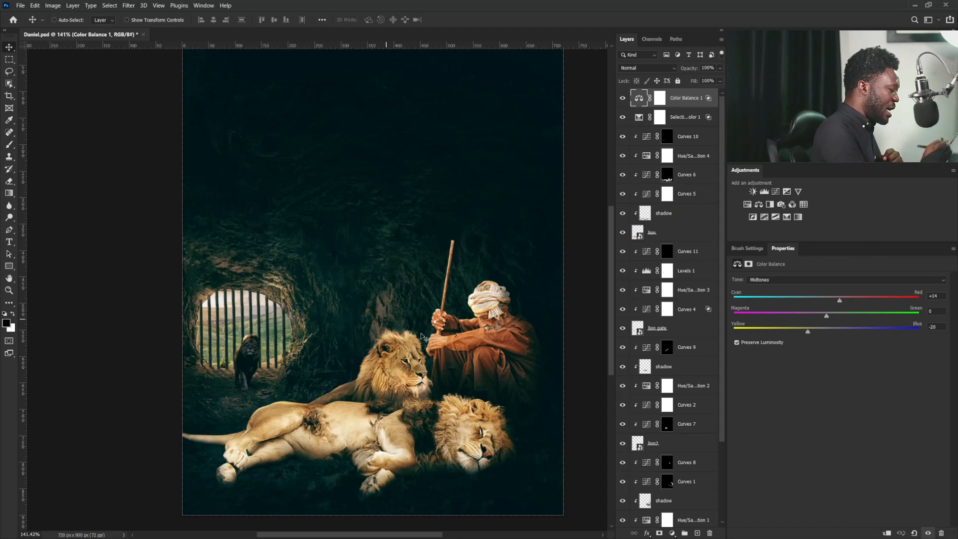
right_click(494, 340)
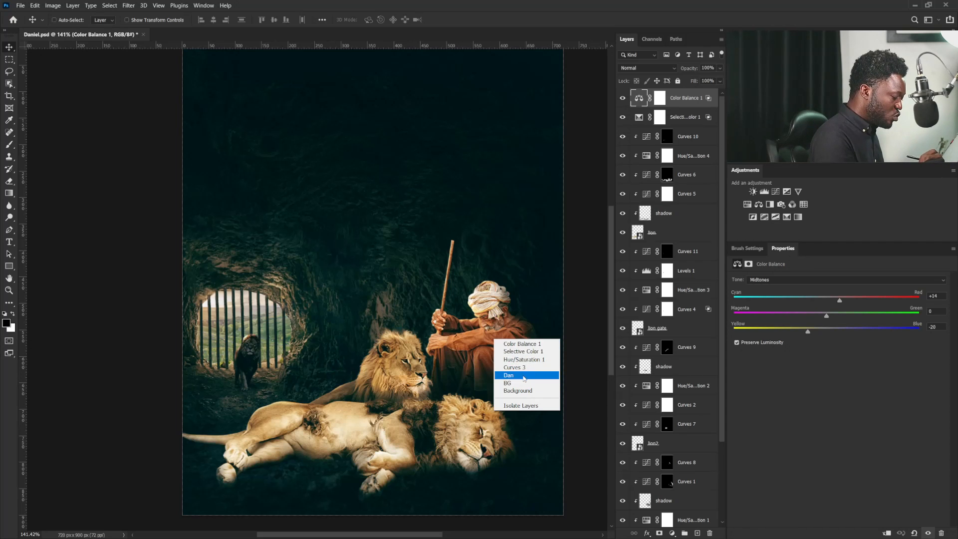
click(524, 375)
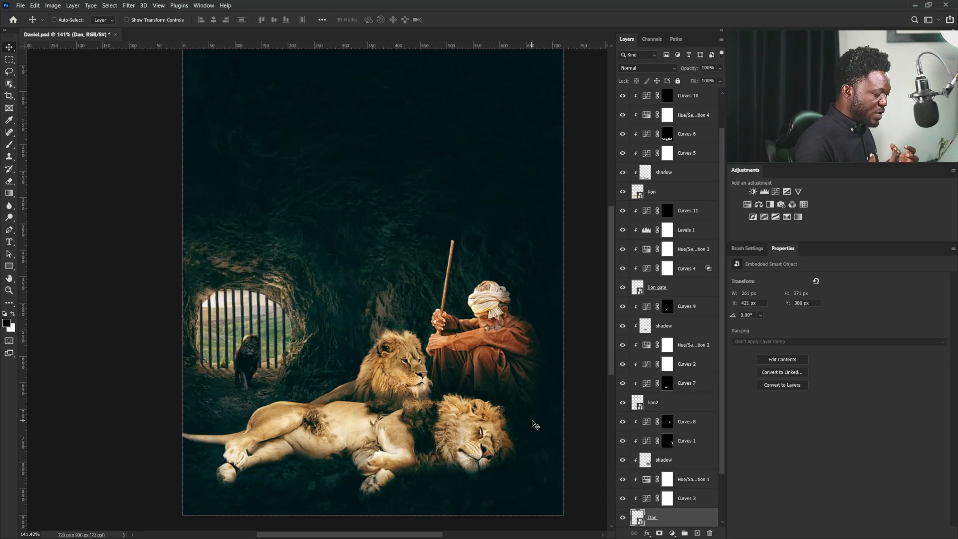
drag(723, 428, 718, 471)
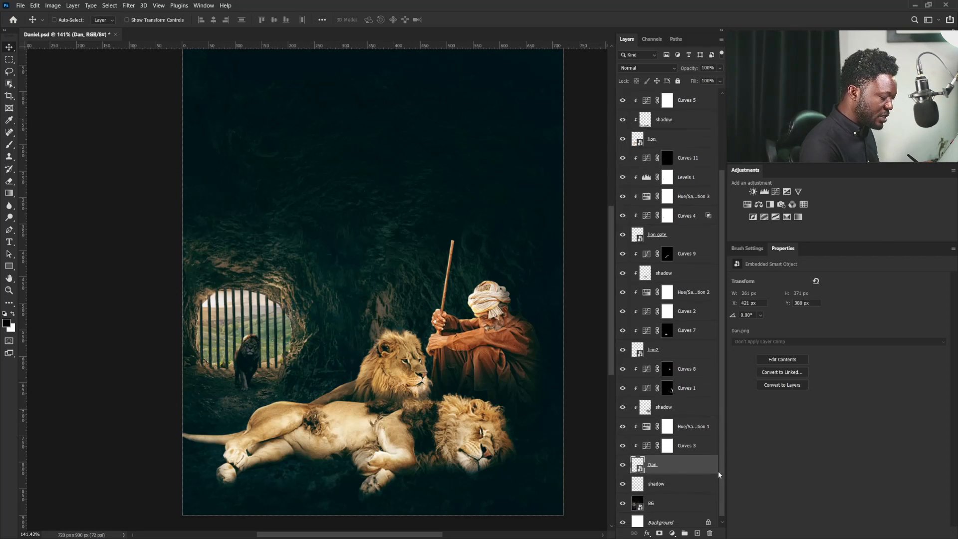
click(747, 204)
drag(686, 469, 662, 372)
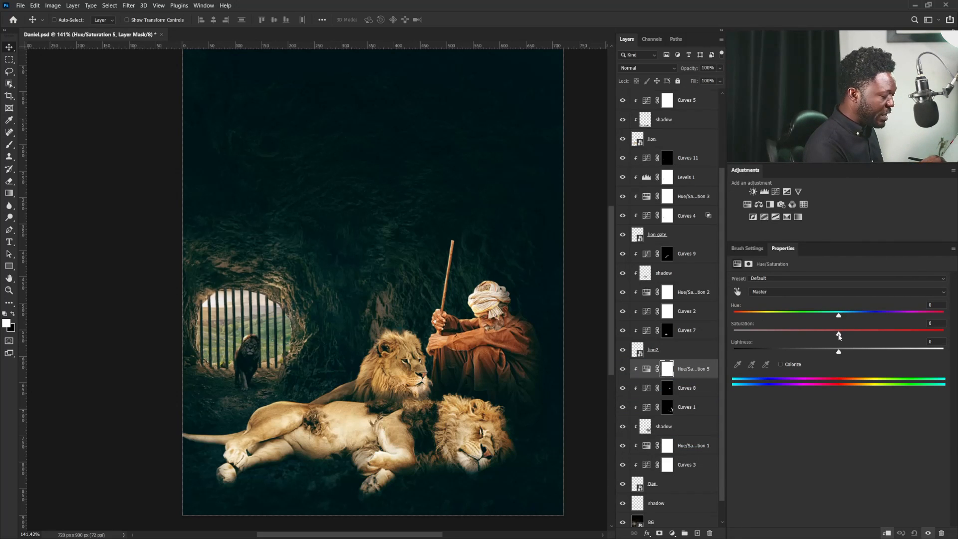
mouse_move(838, 334)
mouse_down()
mouse_move(887, 333)
mouse_move(837, 317)
mouse_up()
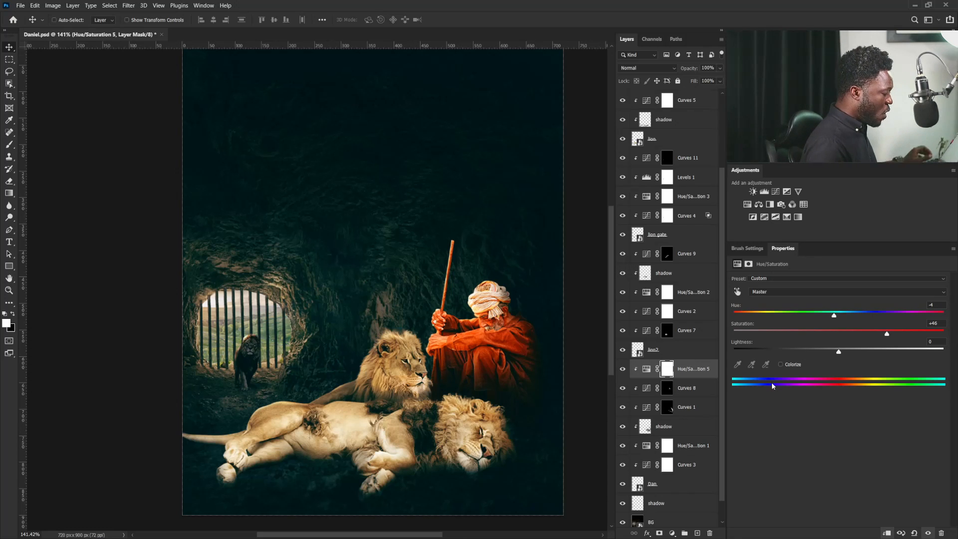
Paint black on the new Hue/Saturation mask over the man's face, beard and turban, using a brush up to 20 px for the turban
drag(480, 332, 554, 249)
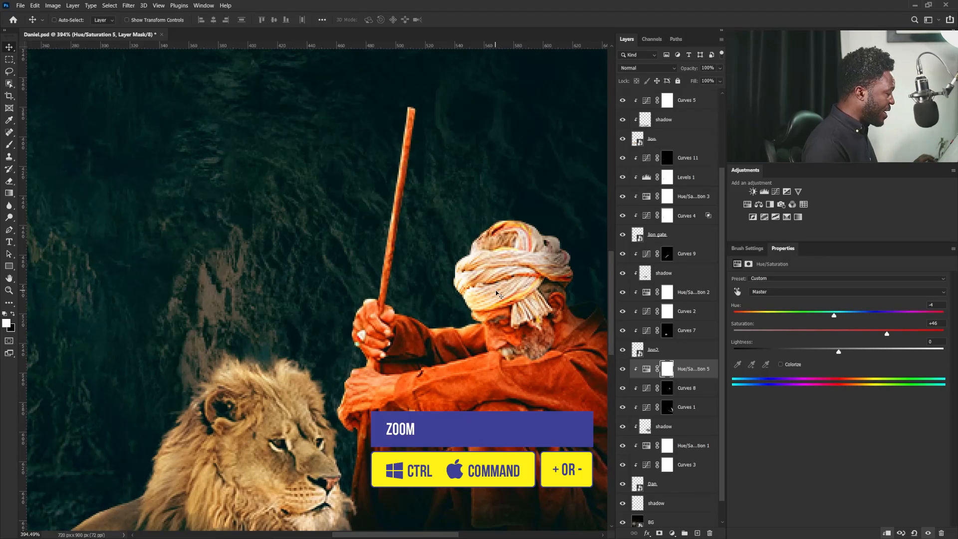
key(b)
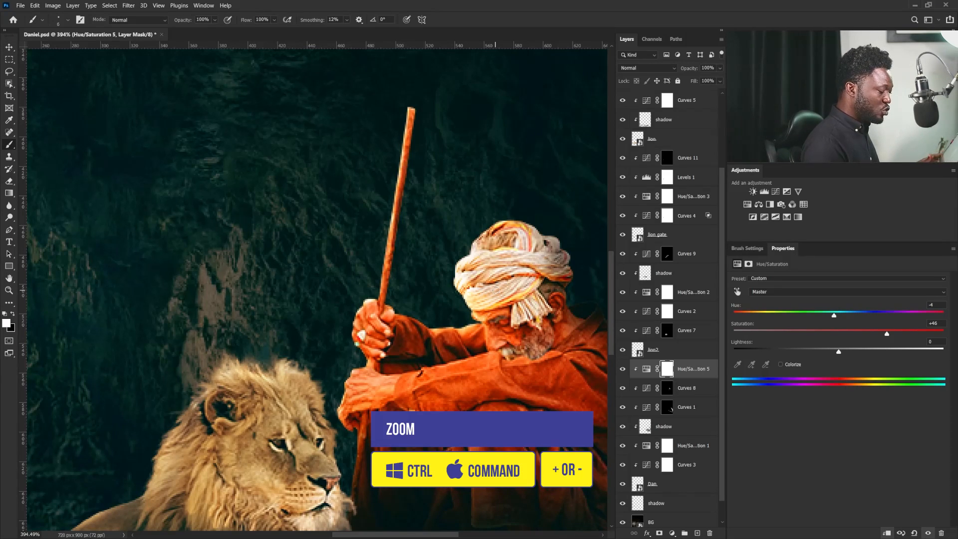
click(13, 314)
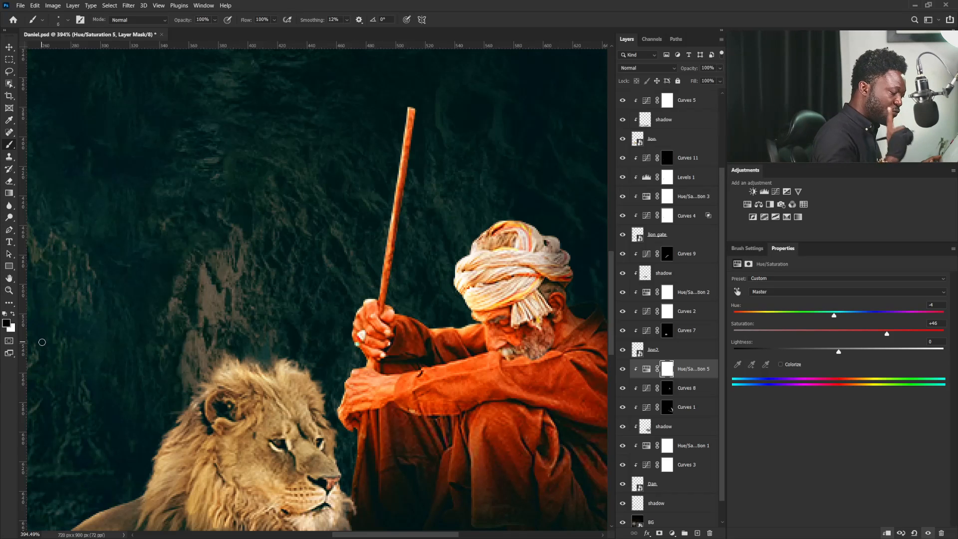
drag(543, 283, 563, 285)
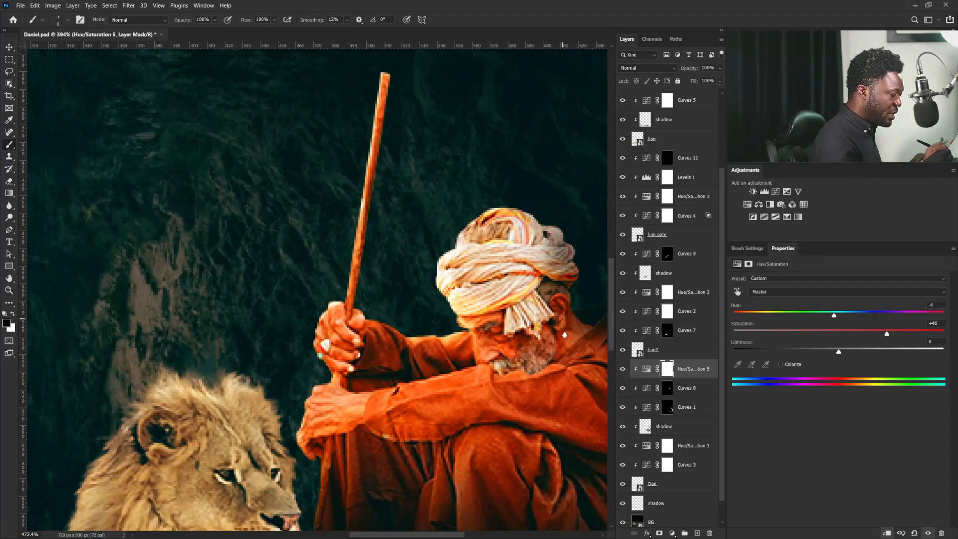
mouse_move(571, 338)
mouse_down()
mouse_move(501, 293)
mouse_move(496, 281)
mouse_move(505, 277)
mouse_up()
key(])
key(])
key(])
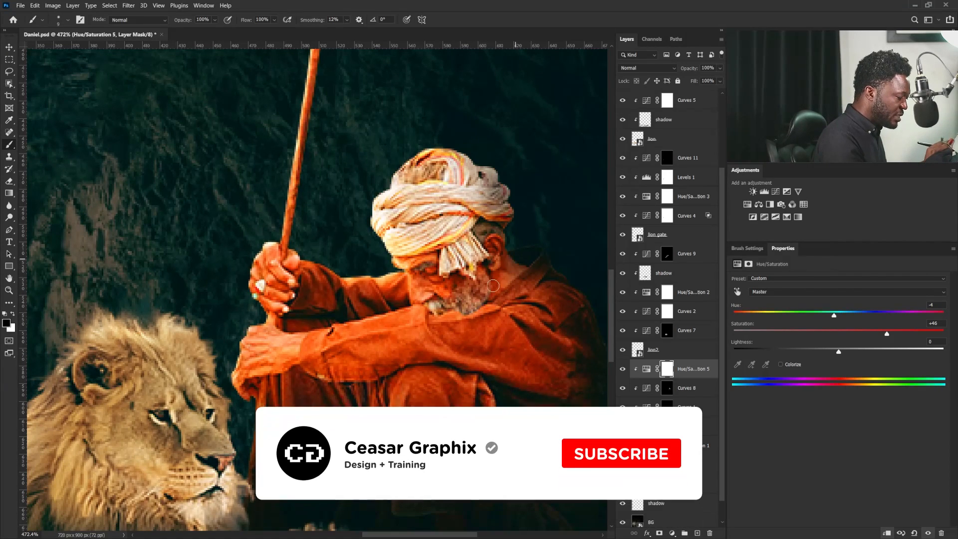
drag(438, 291, 440, 303)
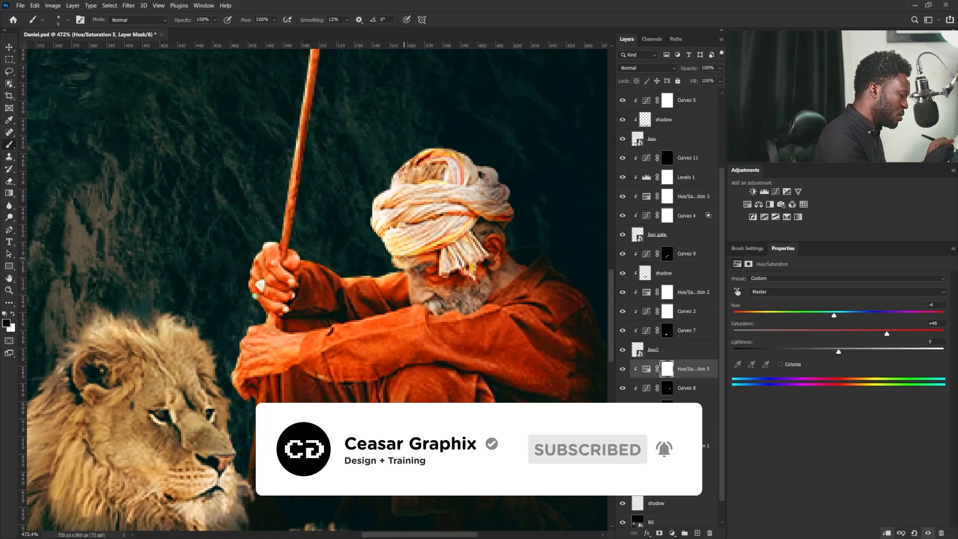
key(])
key(])
key(])
key(])
key([)
key([)
key([)
key([)
key([)
key([)
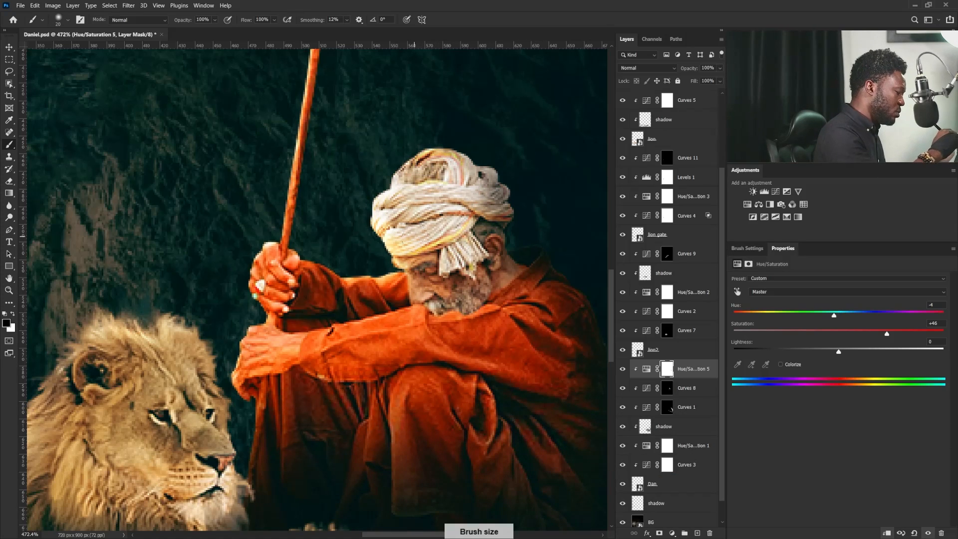
Mask the added saturation off the man's hands and wooden staff, using a small brush of about 10 px
key([)
key([)
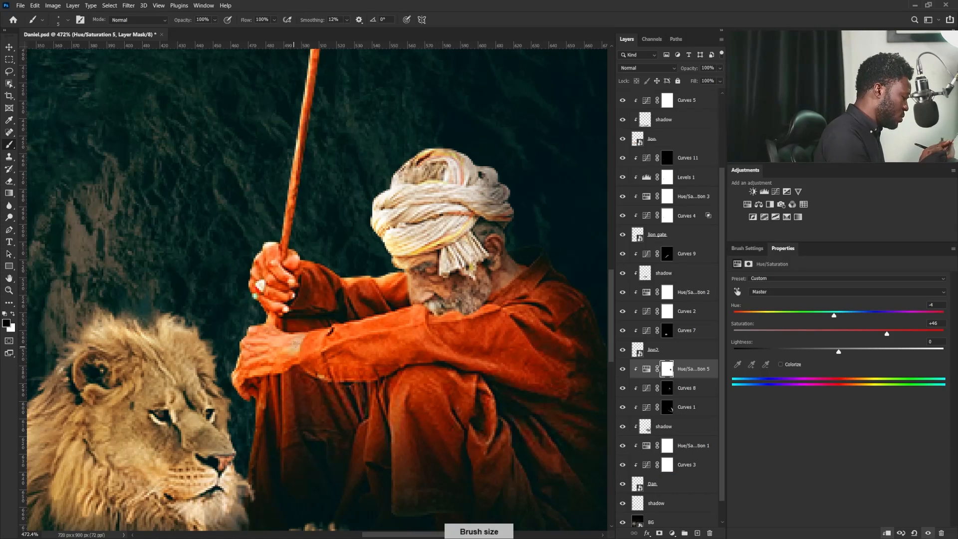
key(])
key(])
key(])
key(])
key(])
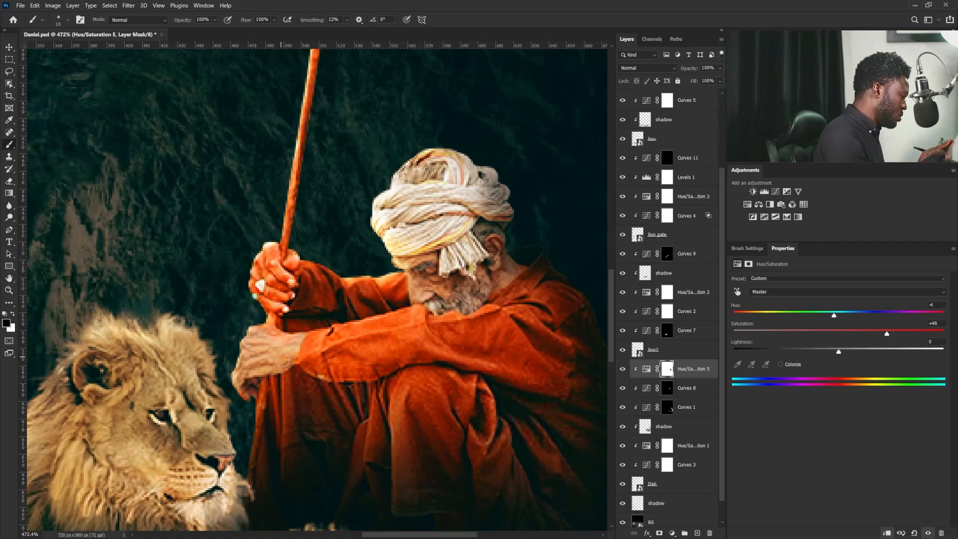
mouse_move(273, 256)
mouse_down()
mouse_move(249, 286)
mouse_move(265, 311)
mouse_move(281, 278)
mouse_move(280, 313)
mouse_move(284, 255)
mouse_move(275, 262)
mouse_move(291, 178)
mouse_up()
scroll(342, 336, down, 10)
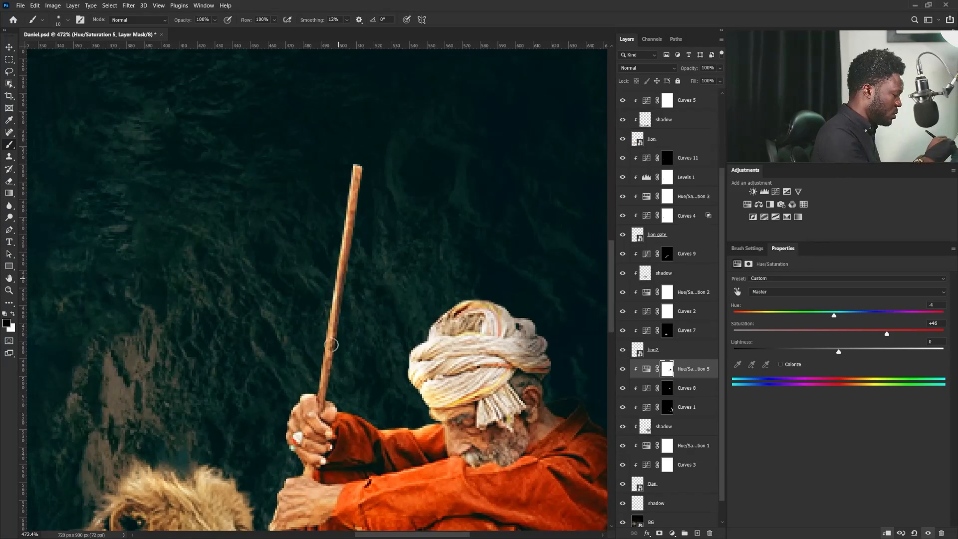
scroll(474, 295, down, 1)
Select the shadow layer clipped to Dan and set its opacity to 88%
mouse_move(515, 432)
mouse_down()
mouse_move(469, 289)
mouse_move(504, 324)
mouse_up()
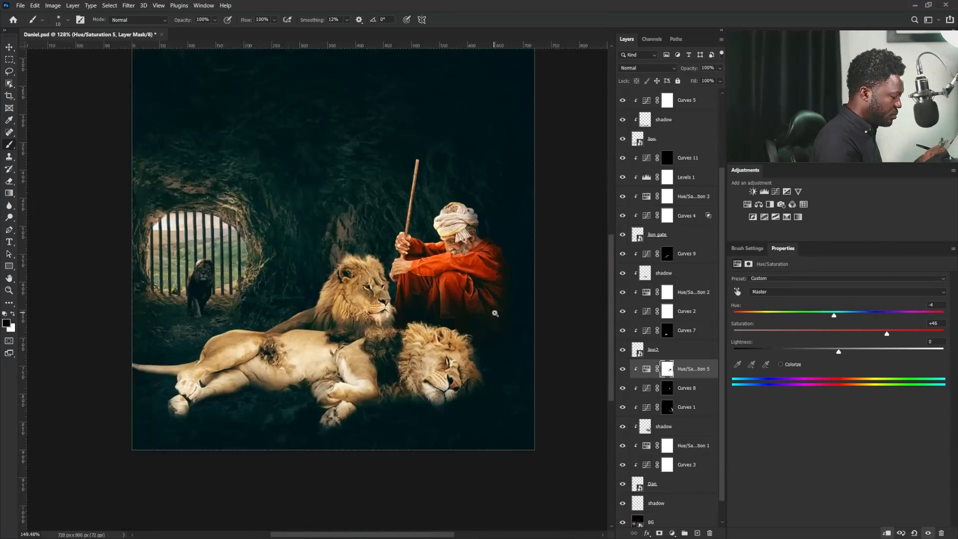
scroll(506, 329, down, 1)
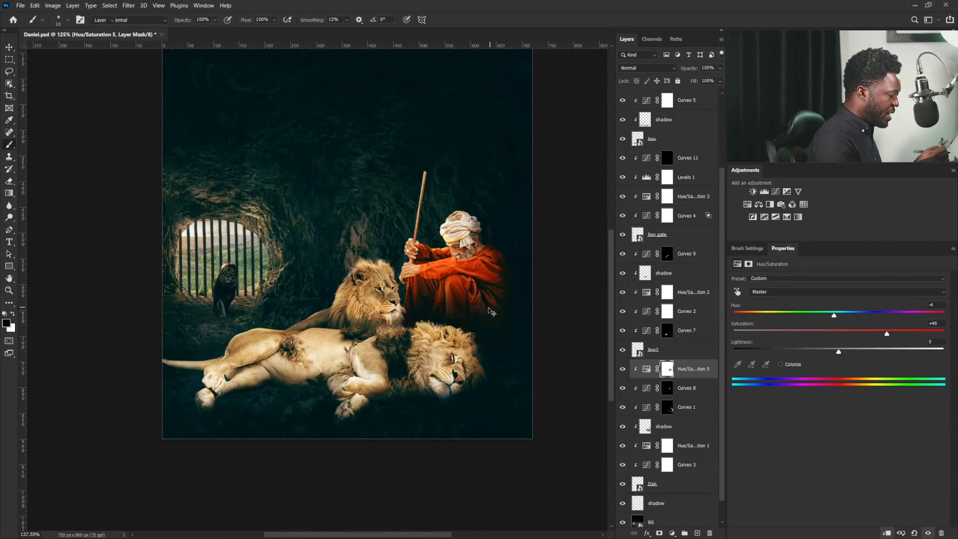
ctrl+right_click(456, 318)
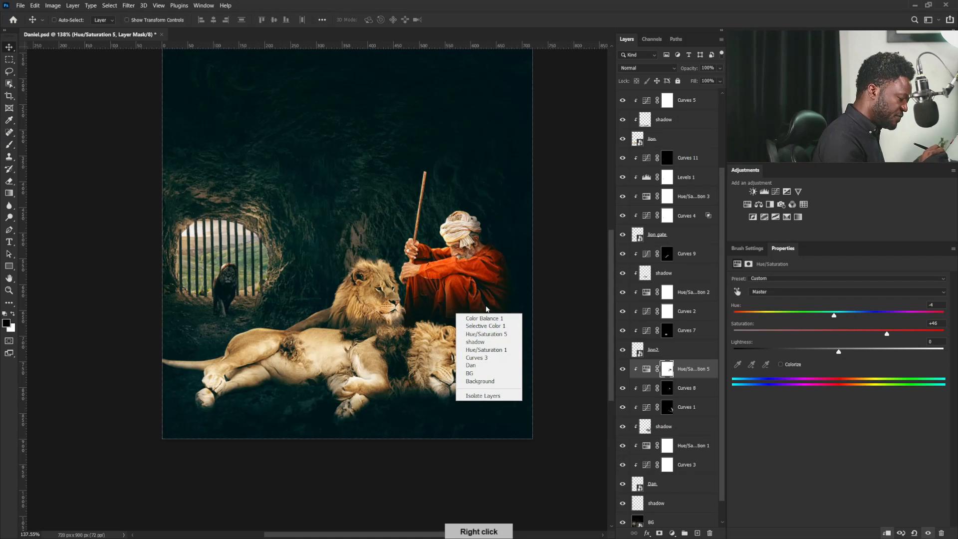
click(491, 342)
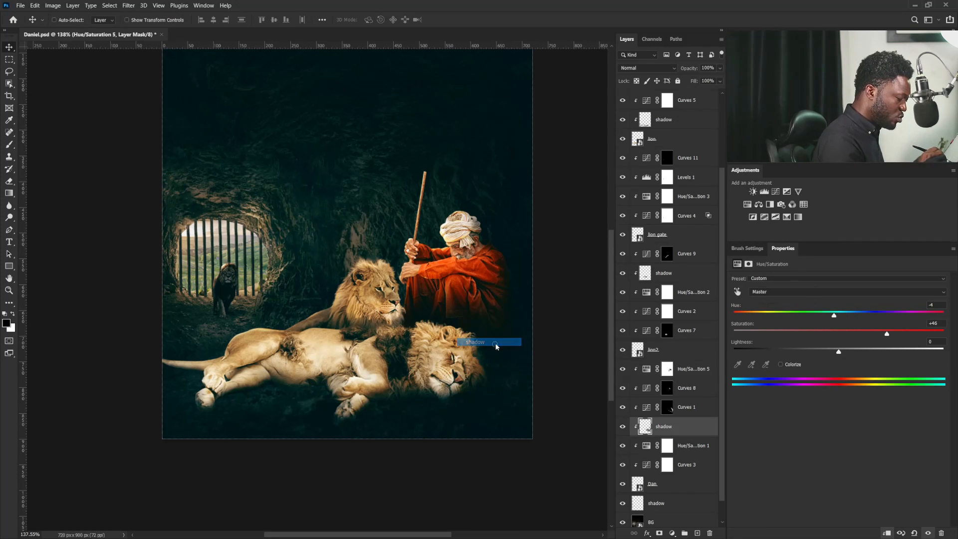
click(720, 69)
drag(721, 79, 714, 81)
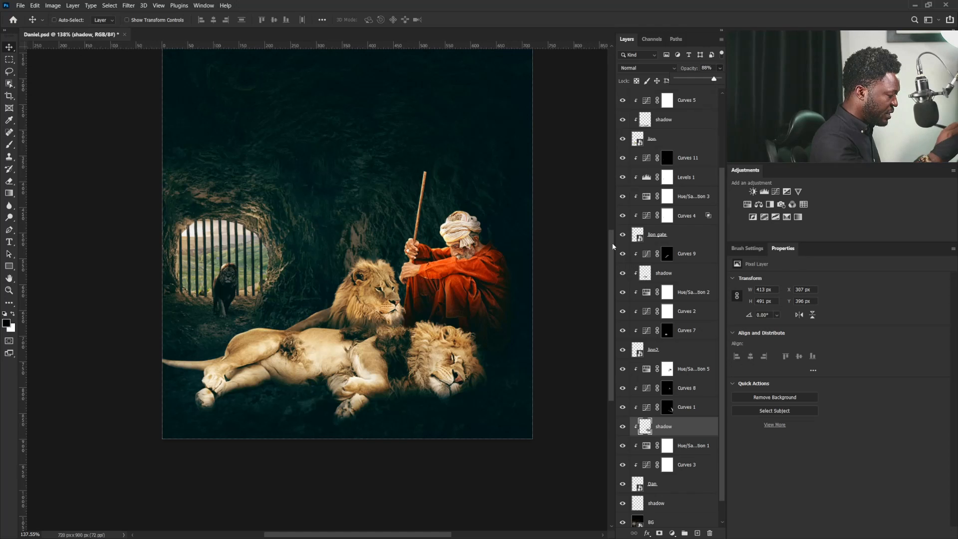
Place the star light image above Color Balance 1, over the upper-left edge of the gate opening, and set its blend mode to Screen
drag(524, 332, 501, 332)
drag(475, 290, 478, 342)
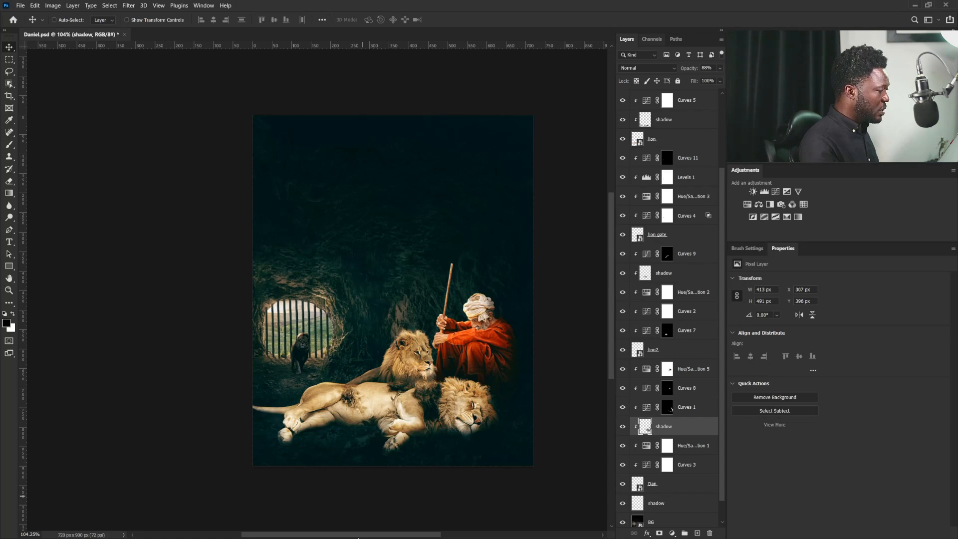
scroll(723, 117, up, 3)
click(685, 98)
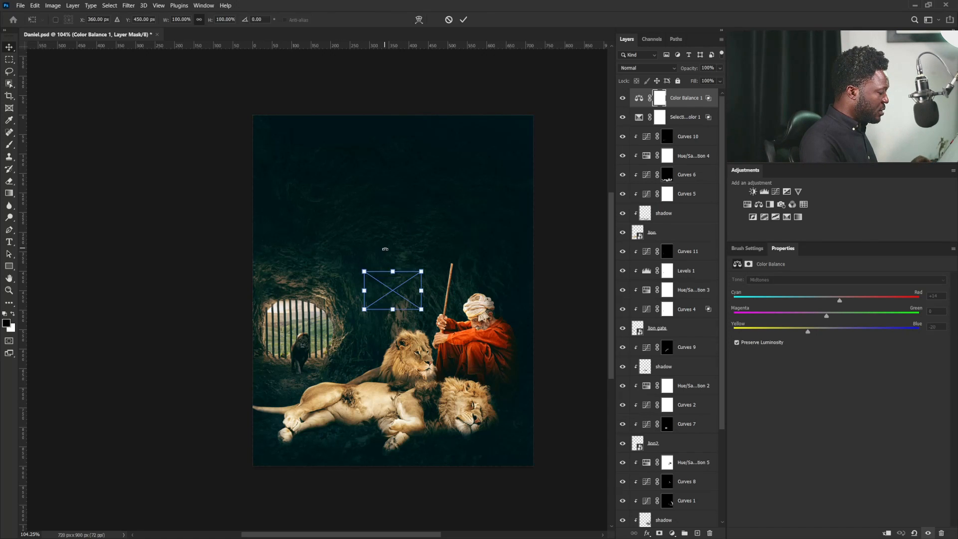
drag(402, 290, 291, 342)
click(647, 68)
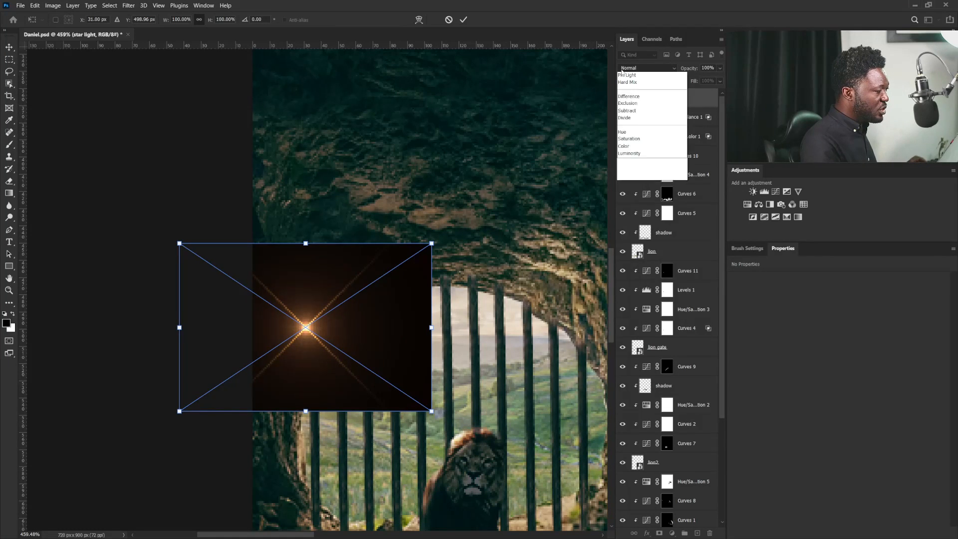
click(644, 147)
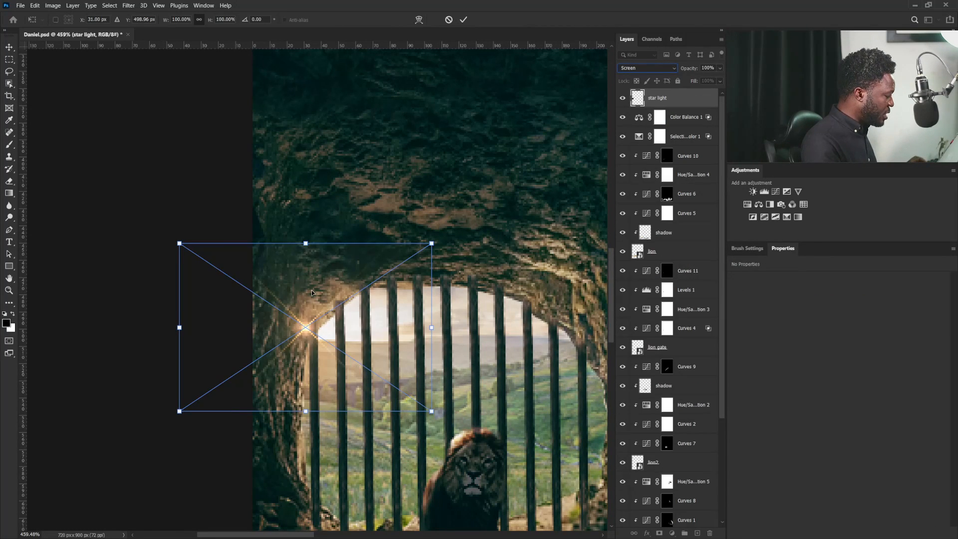
Scale the star light to about 135 by 89 px and position its flare on the gate opening's upper-left edge at X -25, Y 452 px
drag(309, 298, 337, 298)
drag(464, 240, 426, 267)
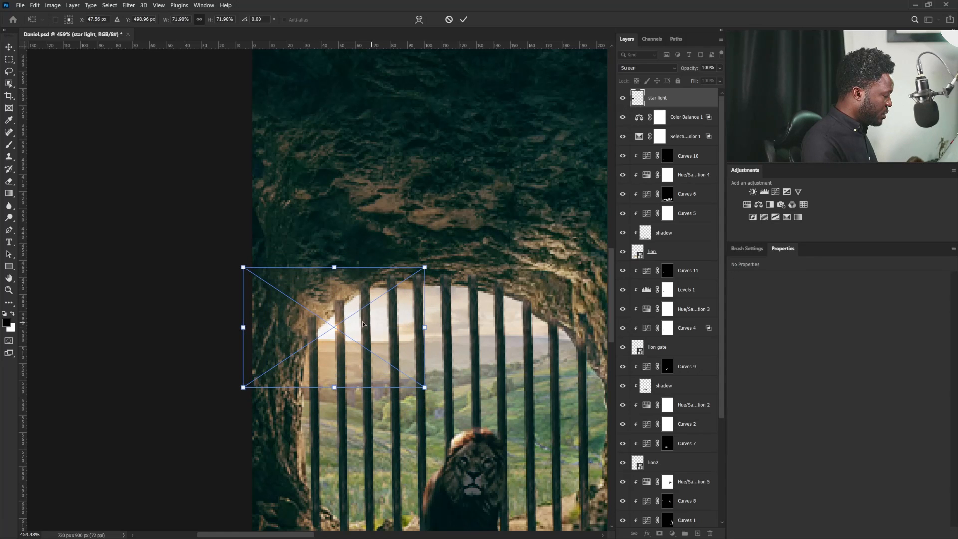
drag(373, 328, 365, 323)
drag(417, 262, 440, 244)
key(Return)
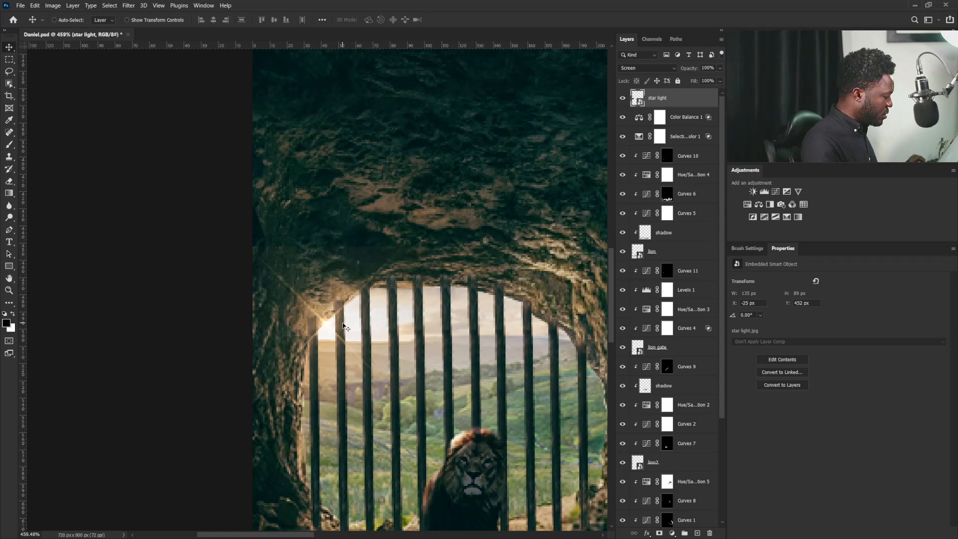
Stamp all visible layers into a new top layer and convert it to a smart object named CR
scroll(459, 214, down, 6)
drag(444, 229, 427, 232)
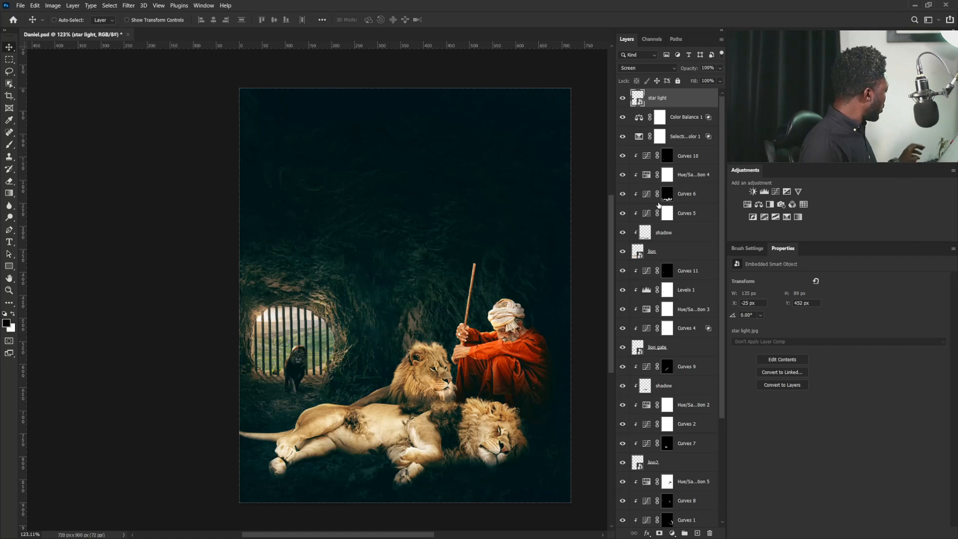
key(ctrl+alt+shift+e)
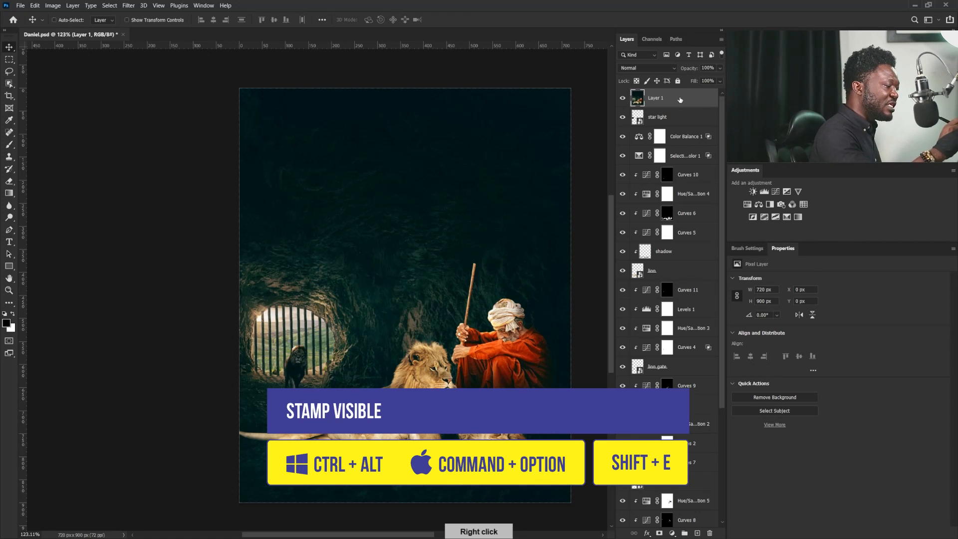
right_click(679, 99)
click(703, 241)
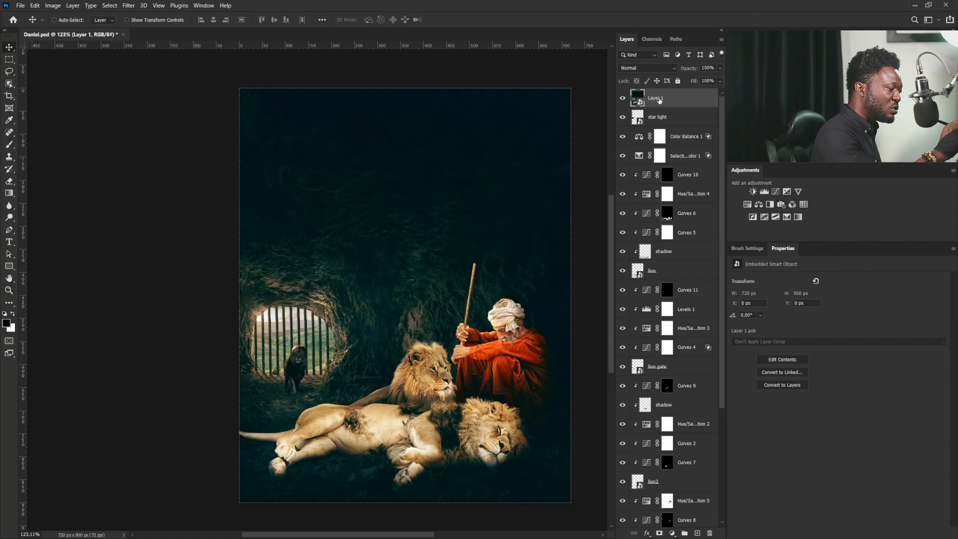
double_click(655, 97)
text(d)
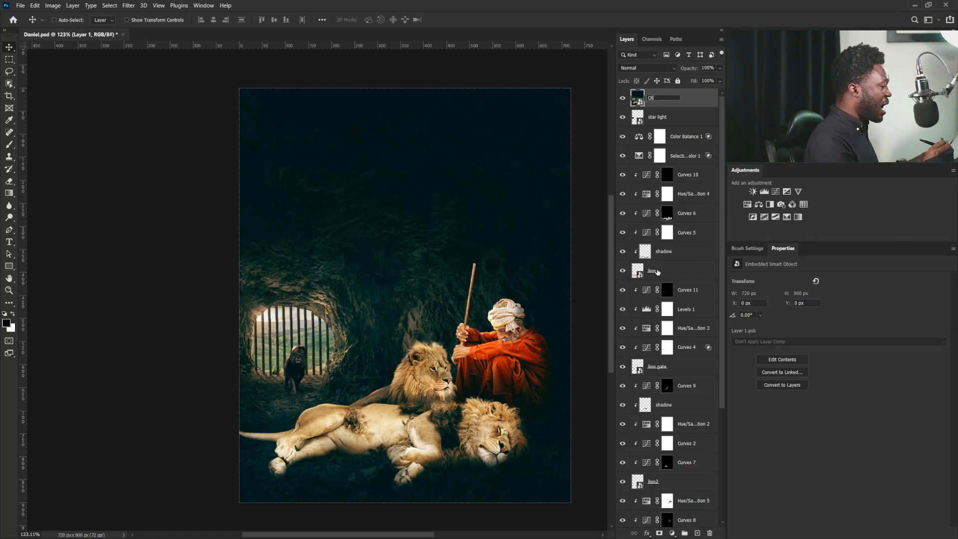
key(Return)
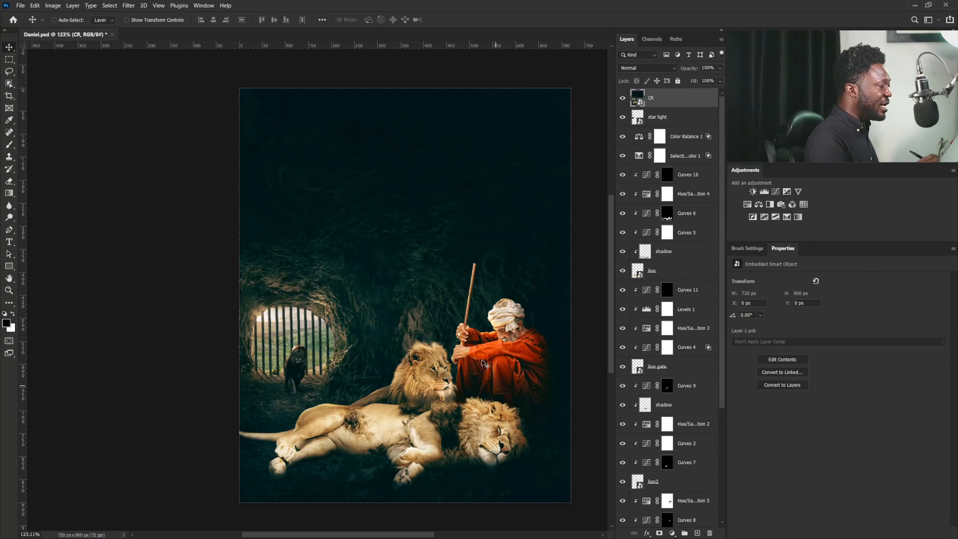
Open the Camera Raw filter on the CR layer and set Contrast -8, Shadows +12, Blacks -13 and Vibrance +18
click(128, 6)
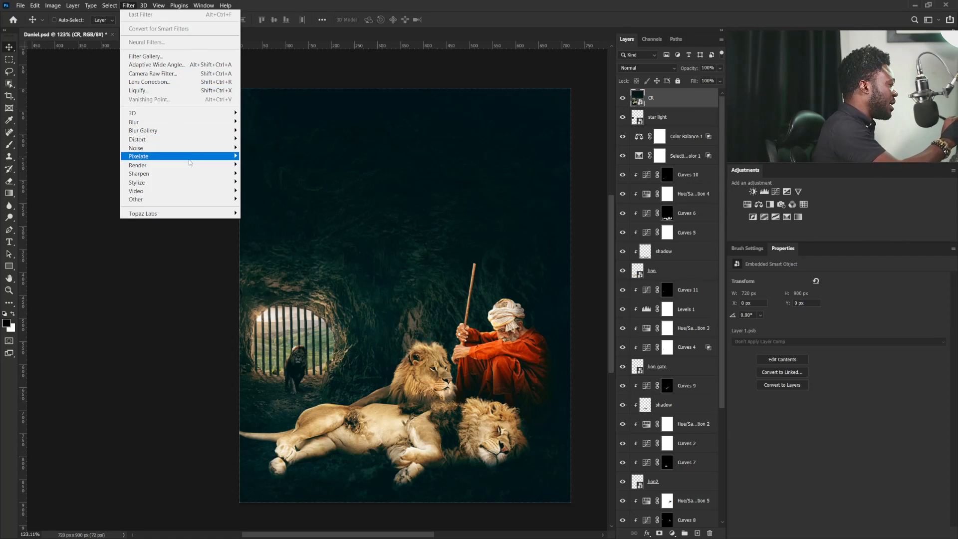
click(173, 73)
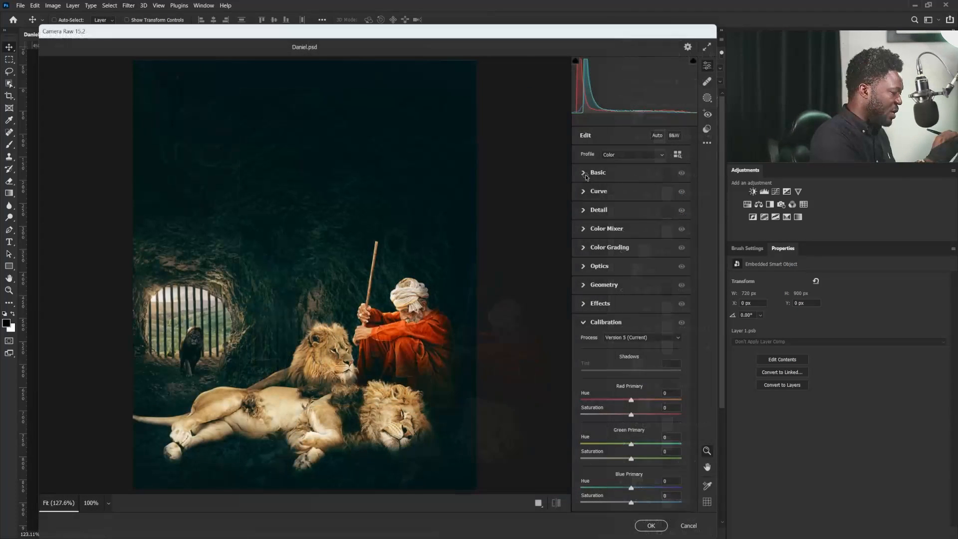
click(585, 173)
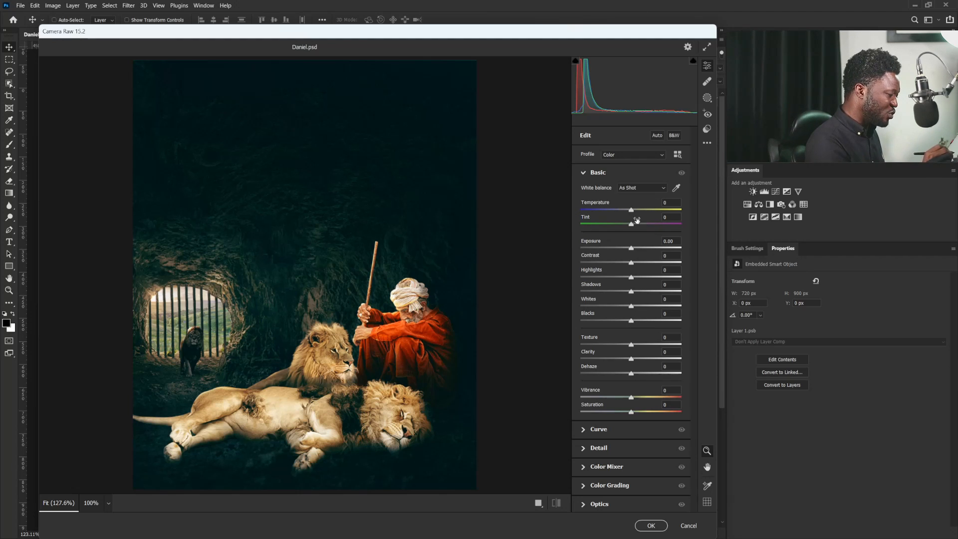
drag(628, 318, 638, 292)
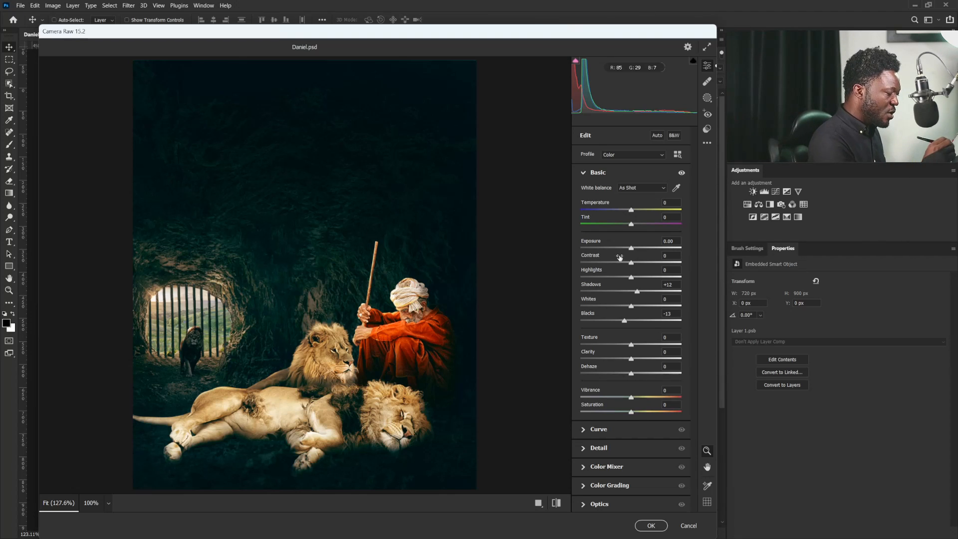
drag(631, 265, 626, 266)
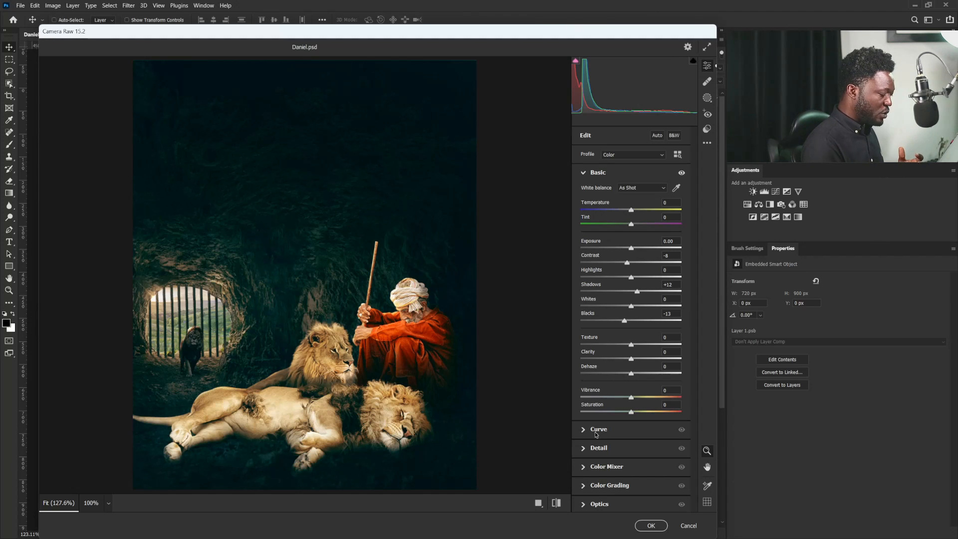
drag(631, 398, 636, 400)
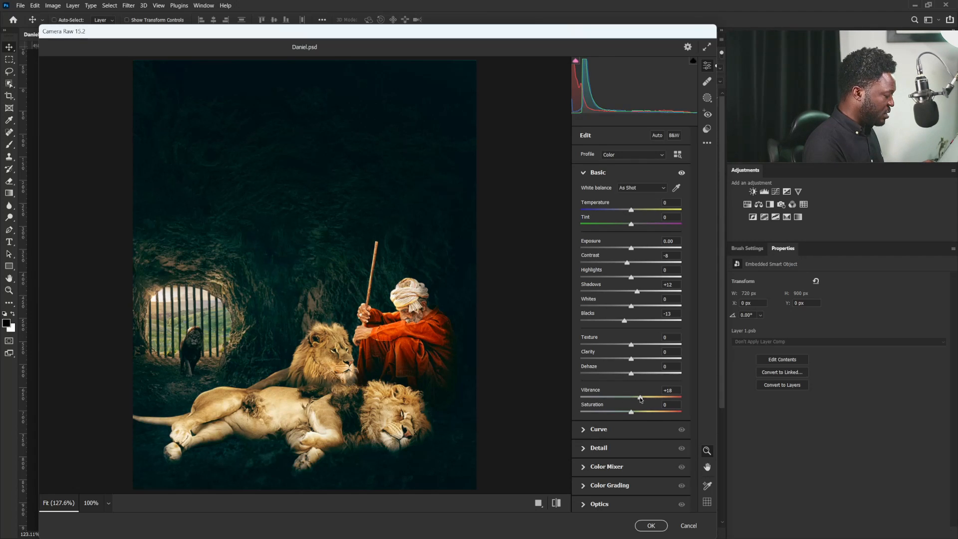
click(599, 173)
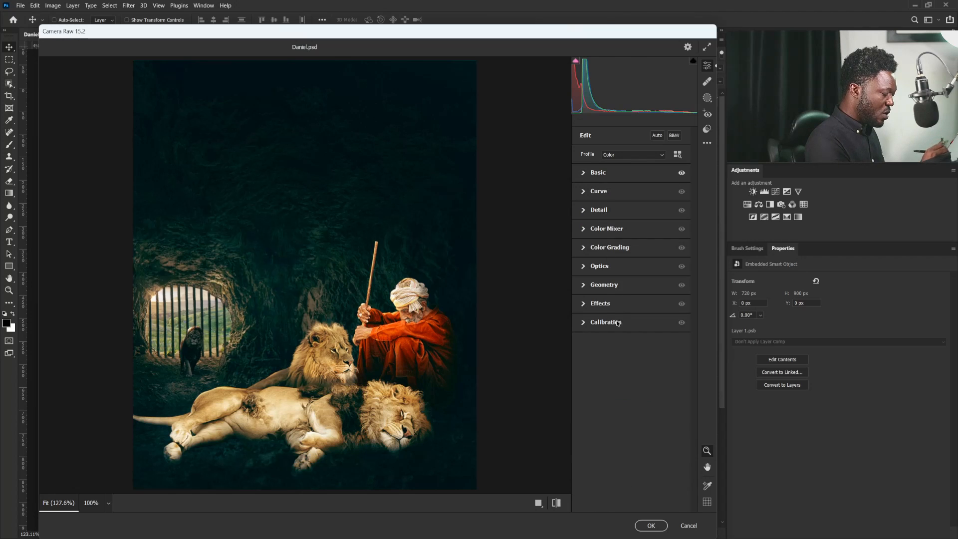
Set the Camera Raw Detail sharpening to 22
click(582, 209)
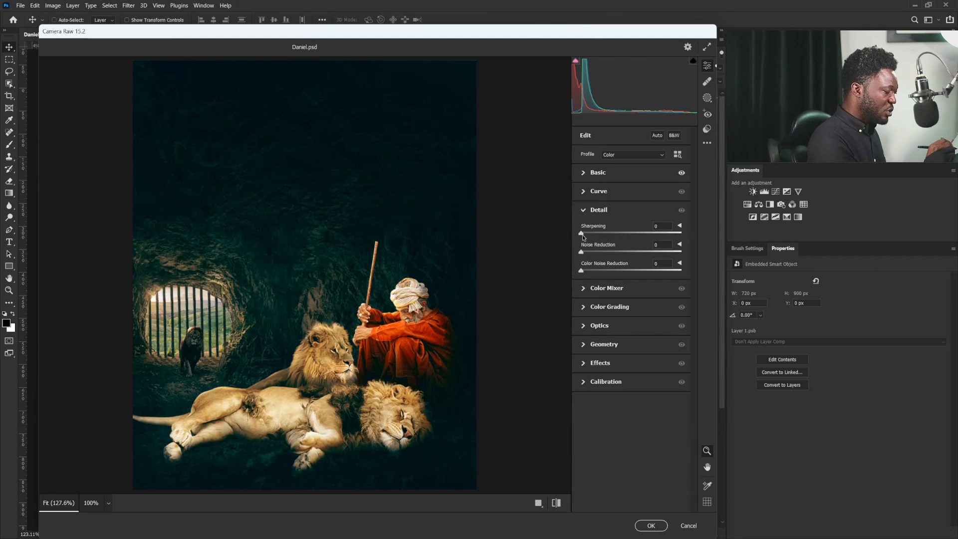
drag(583, 235, 597, 234)
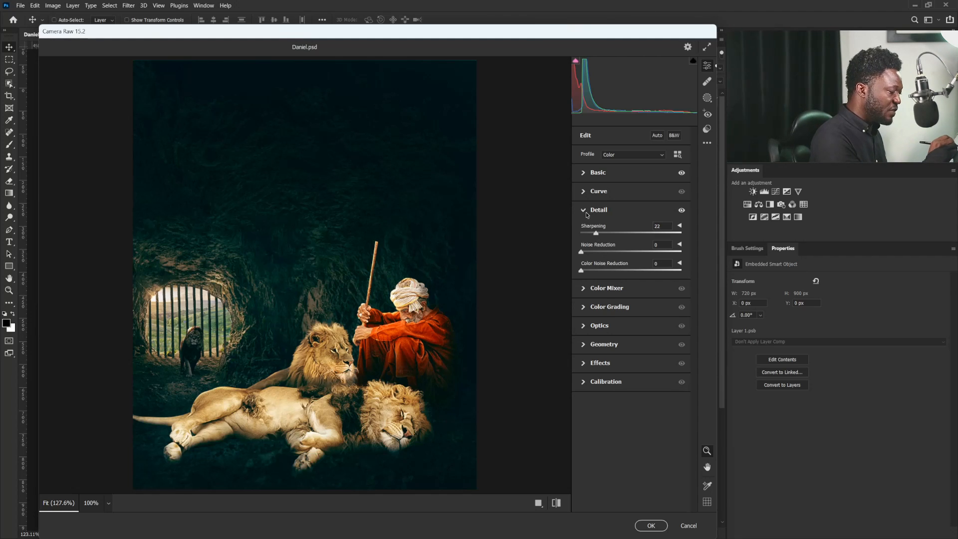
click(598, 209)
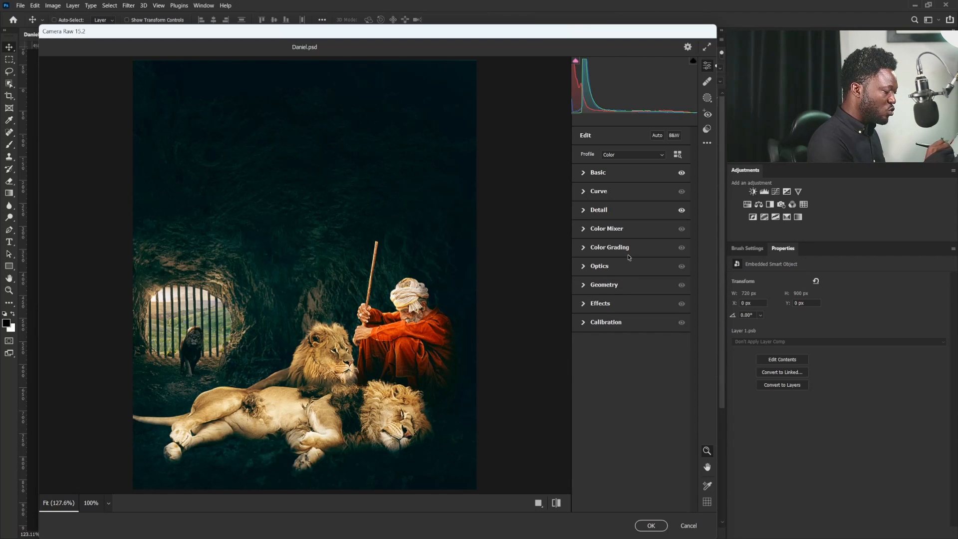
In the Color Mixer, set the saturation of Oranges to +21 and Yellows to -19
click(589, 229)
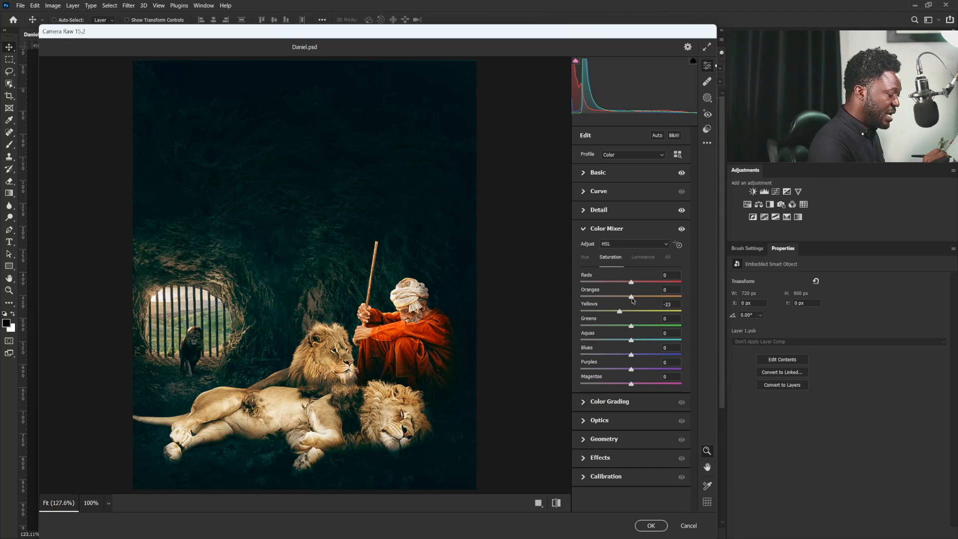
drag(631, 297, 640, 298)
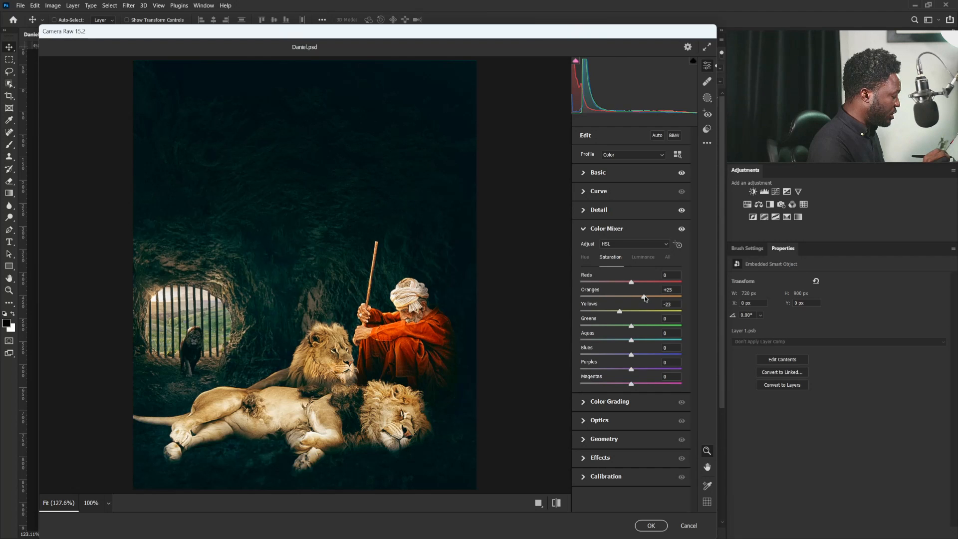
drag(620, 312, 622, 313)
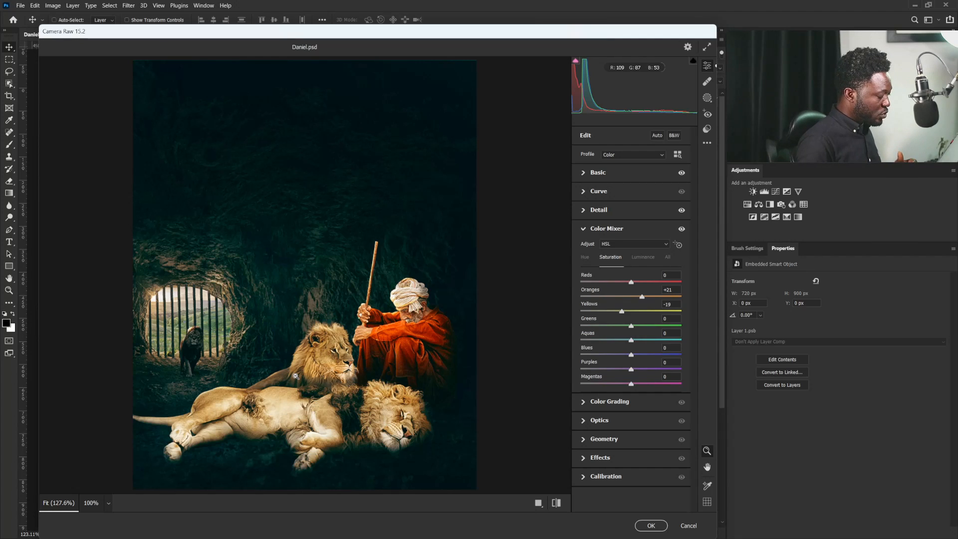
click(587, 229)
Add film grain of 12 in the Camera Raw effects and apply the filter to the CR layer
click(599, 303)
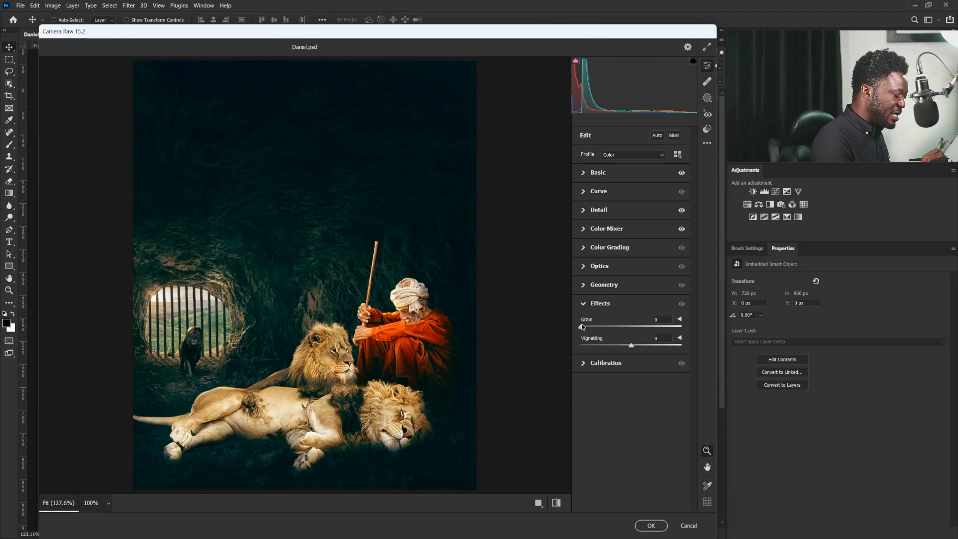
drag(582, 326, 594, 328)
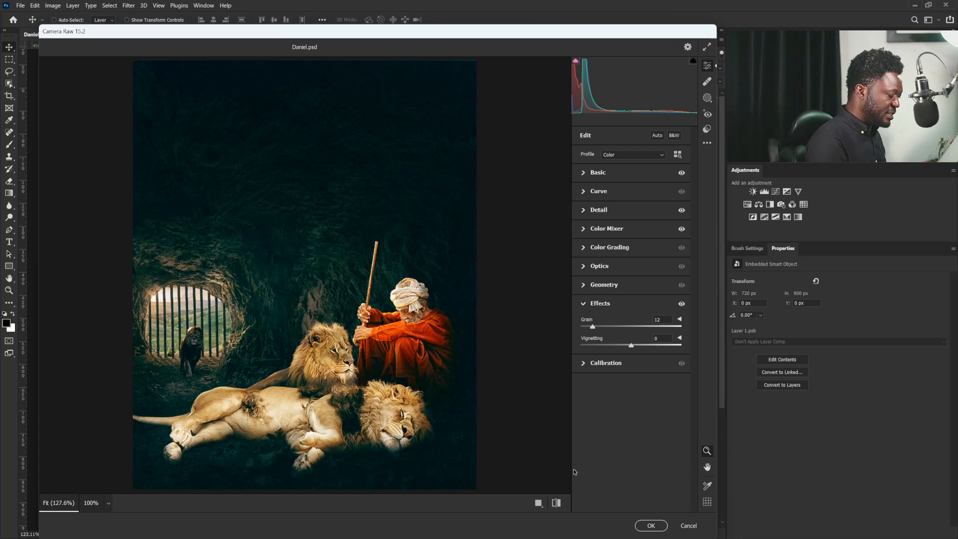
click(585, 304)
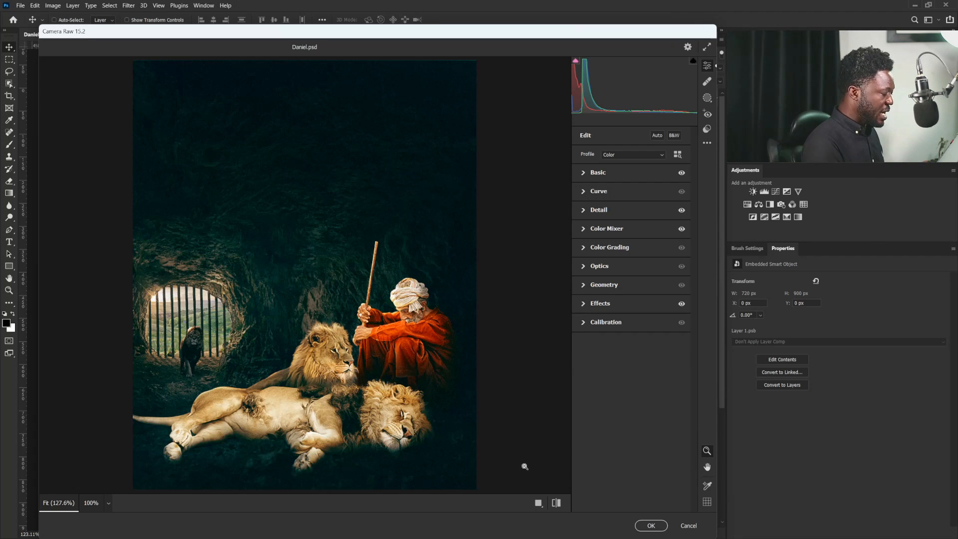
click(652, 525)
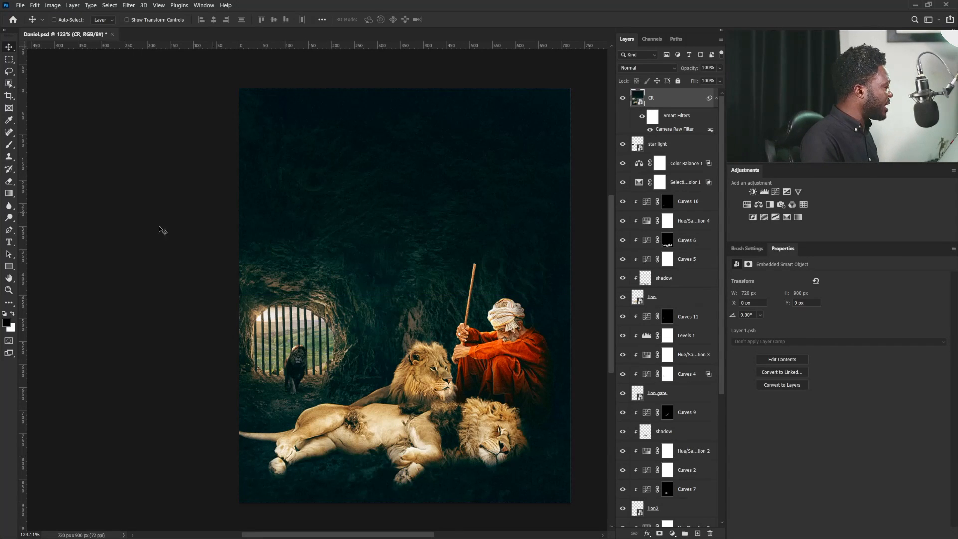
Add a "daniel" title as a Trajan Pro Bold text layer in the dark area above the scene
click(9, 144)
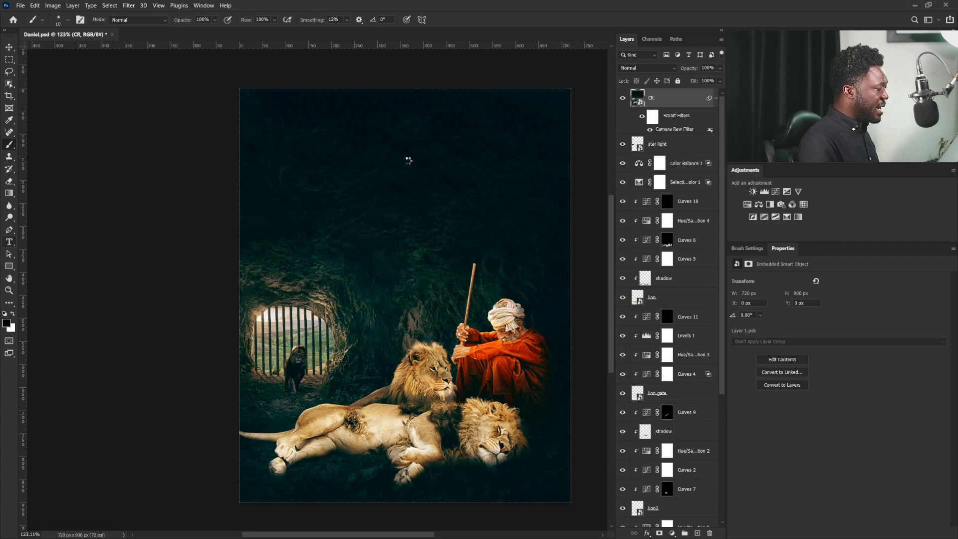
key(t)
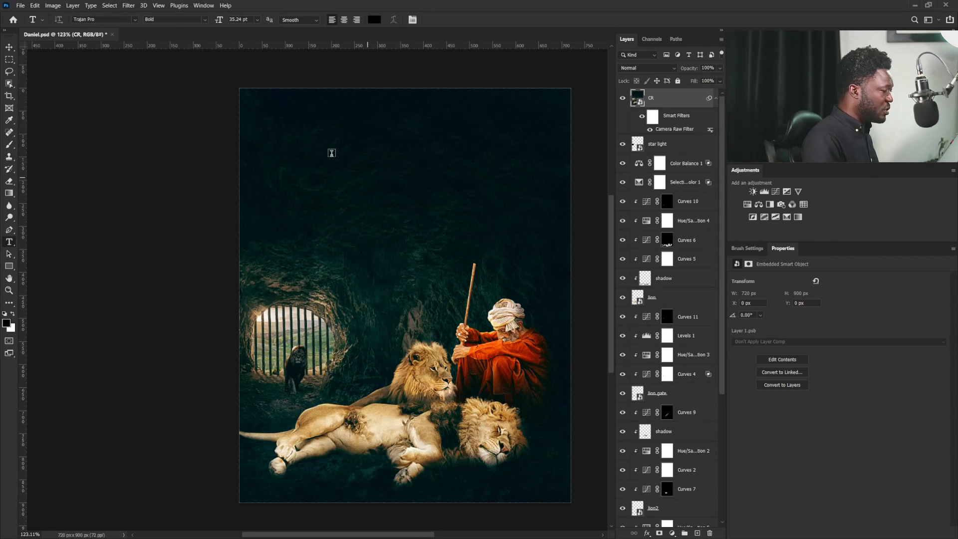
click(331, 153)
key(BackSpace)
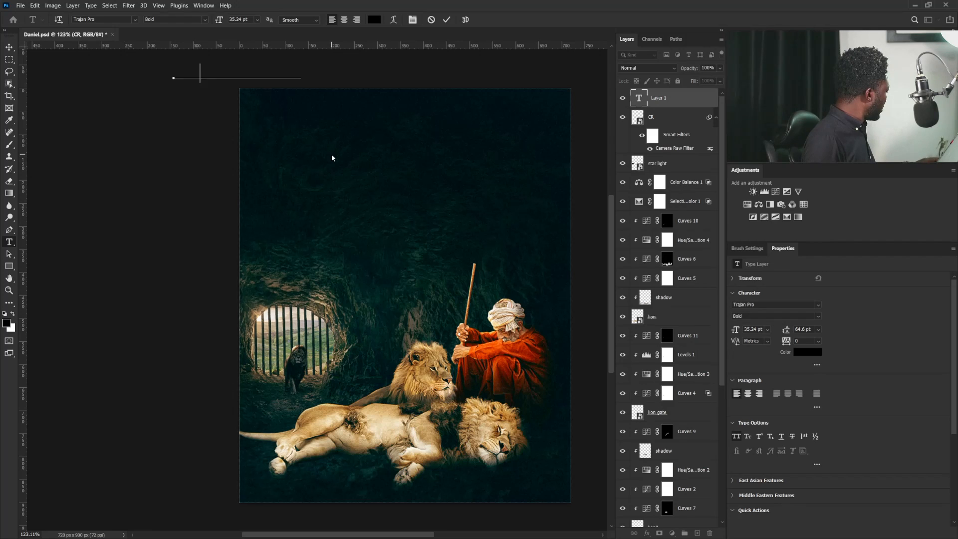
key(ctrl+Return)
key(v)
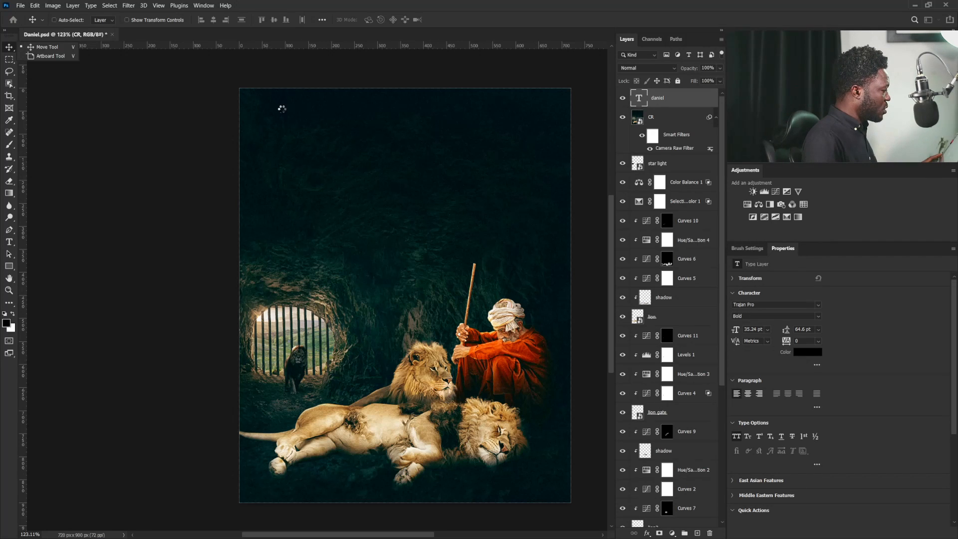
Set the DANIEL title's colour to the light tan e5be81 sampled from the lying lion's body
click(807, 353)
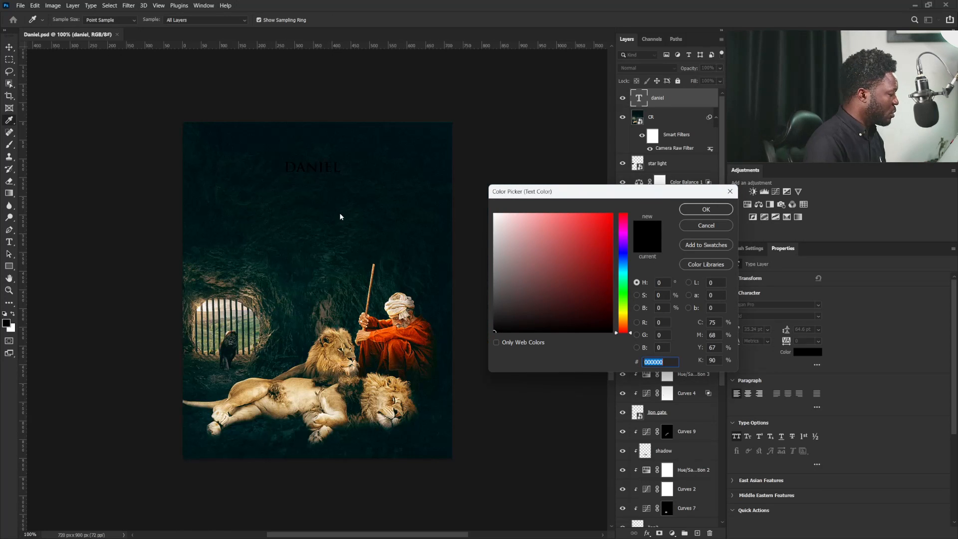
key(ctrl+minus)
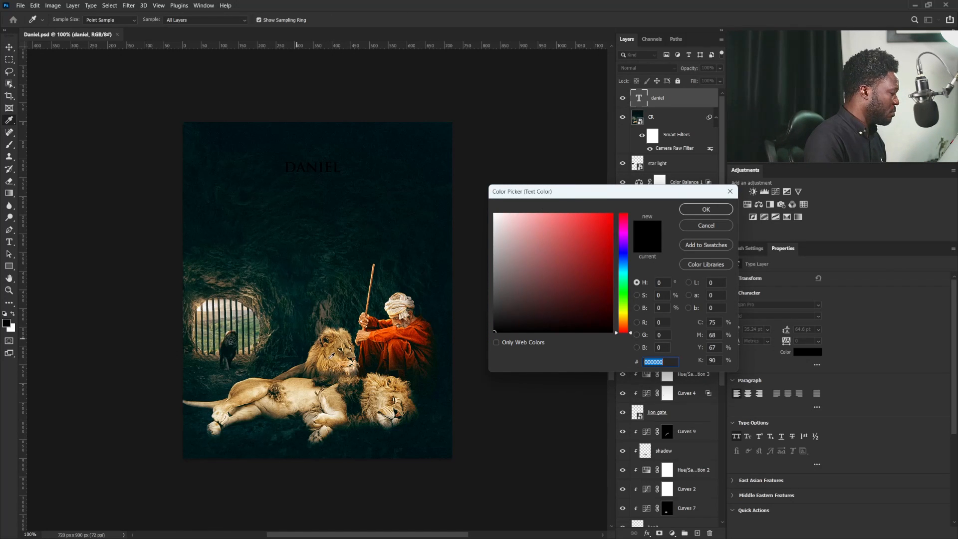
click(300, 380)
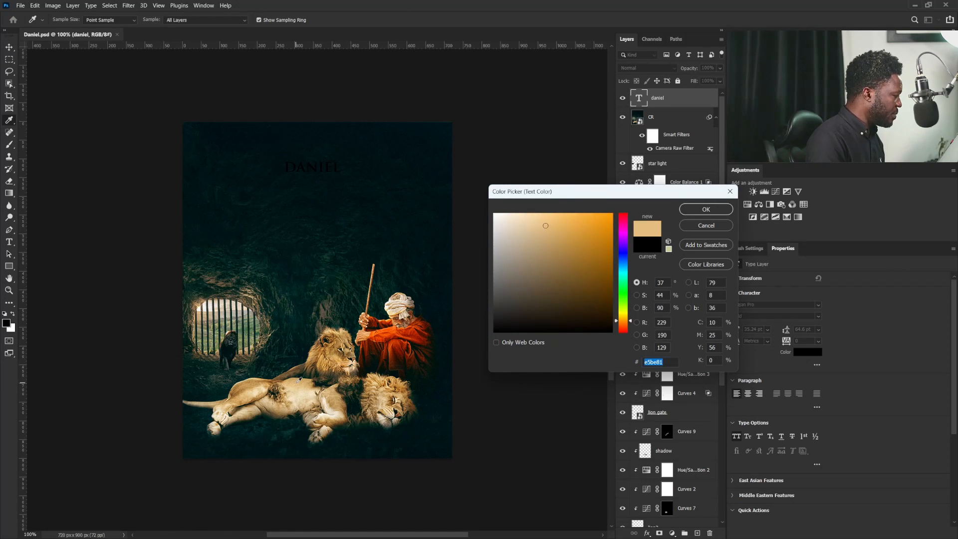
click(705, 209)
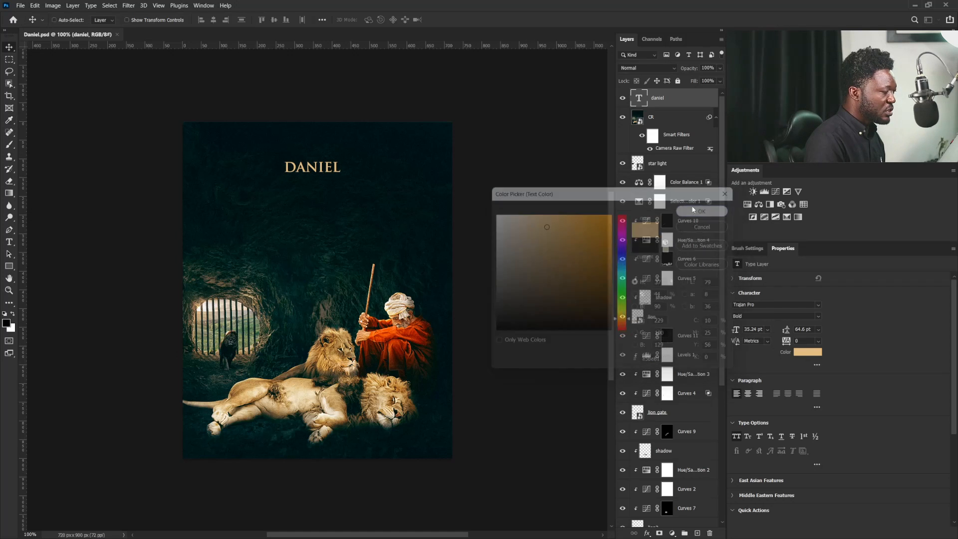
key(v)
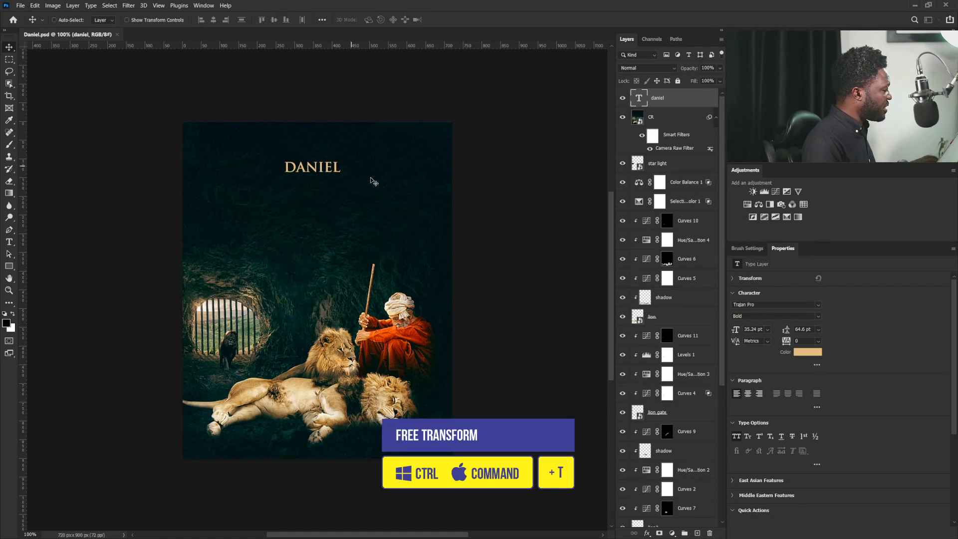
Scale the DANIEL title to about 241%, move it down to Y 184.71 px and centre it horizontally with the CR layer
key(ctrl+t)
drag(353, 155, 379, 144)
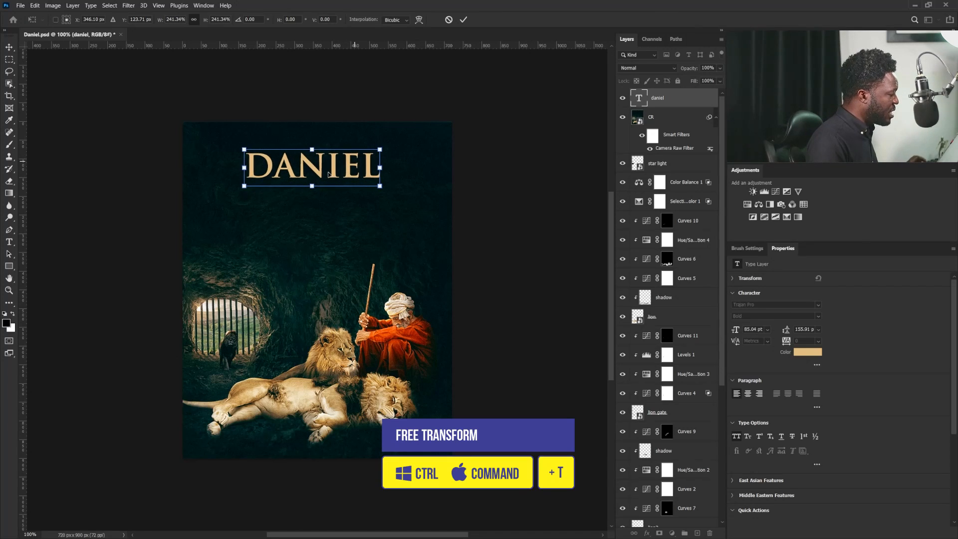
drag(328, 173, 338, 196)
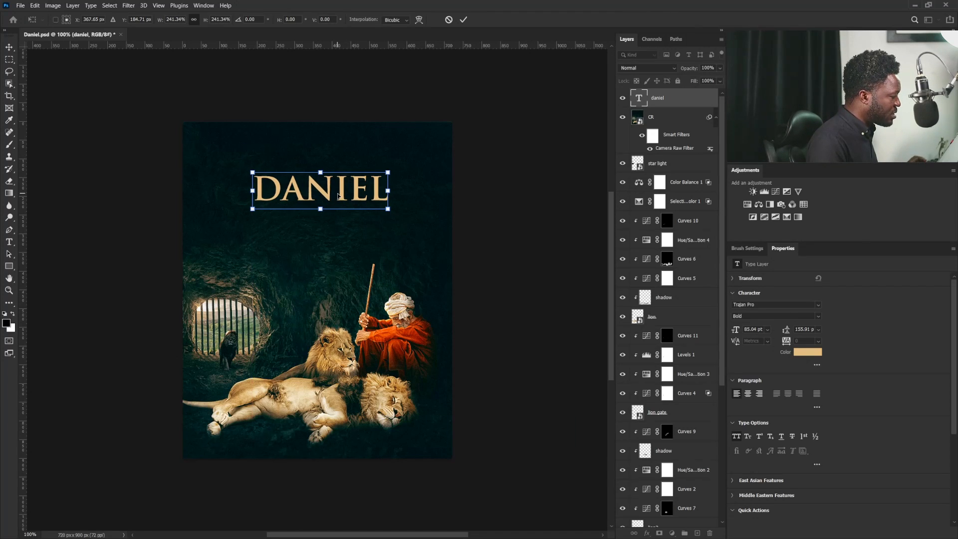
key(Escape)
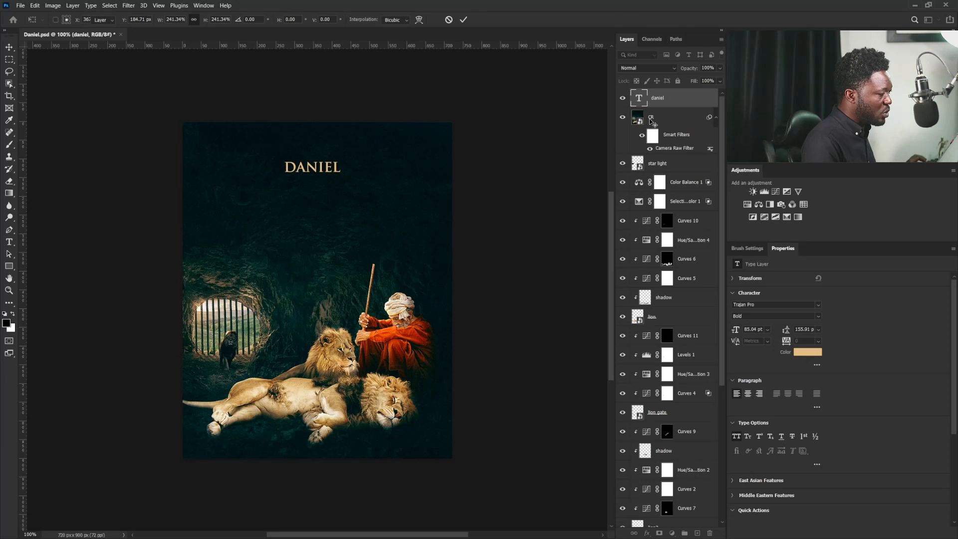
key(Return)
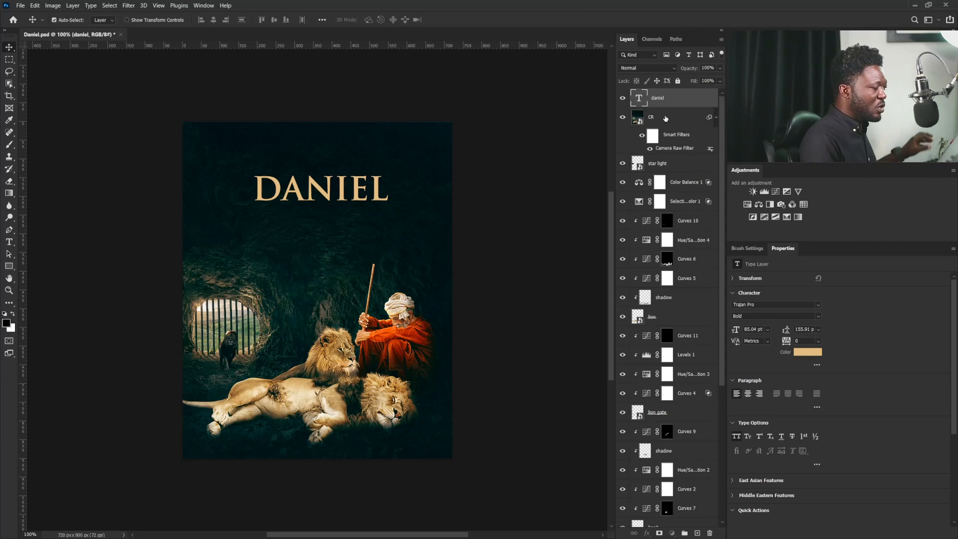
ctrl+click(666, 119)
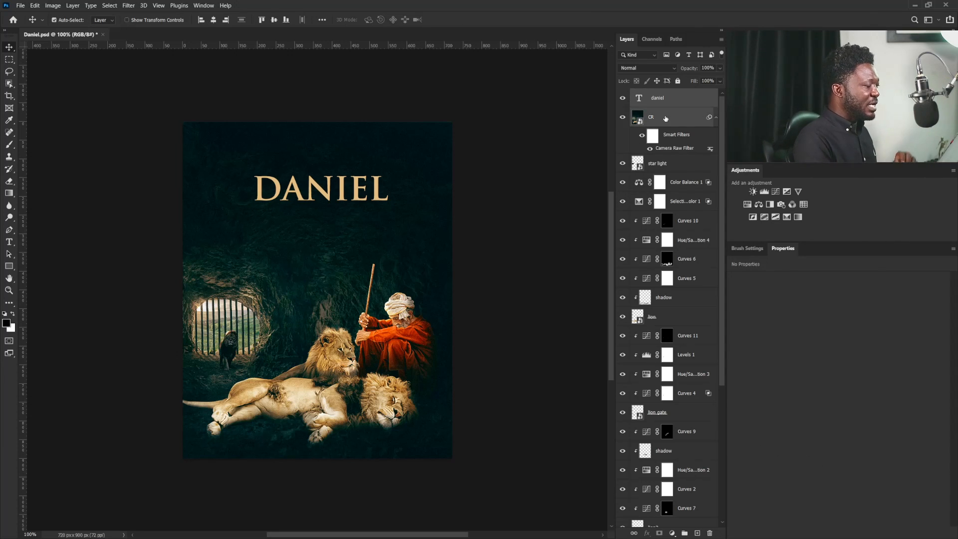
click(213, 21)
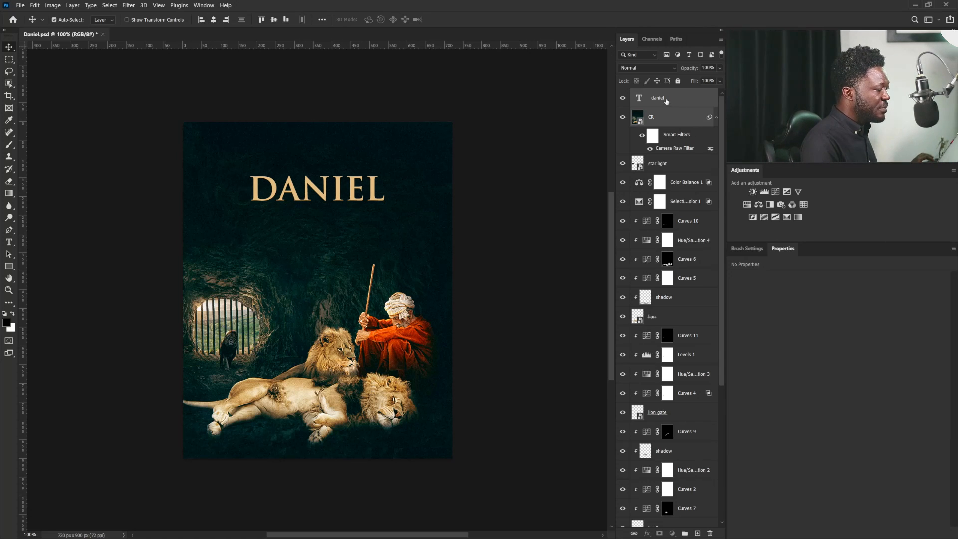
Add the subtitle "prophet at the king's command" as a white Trajan Pro Bold text layer beneath the DANIEL title
key(ctrl+v)
key(ctrl+t)
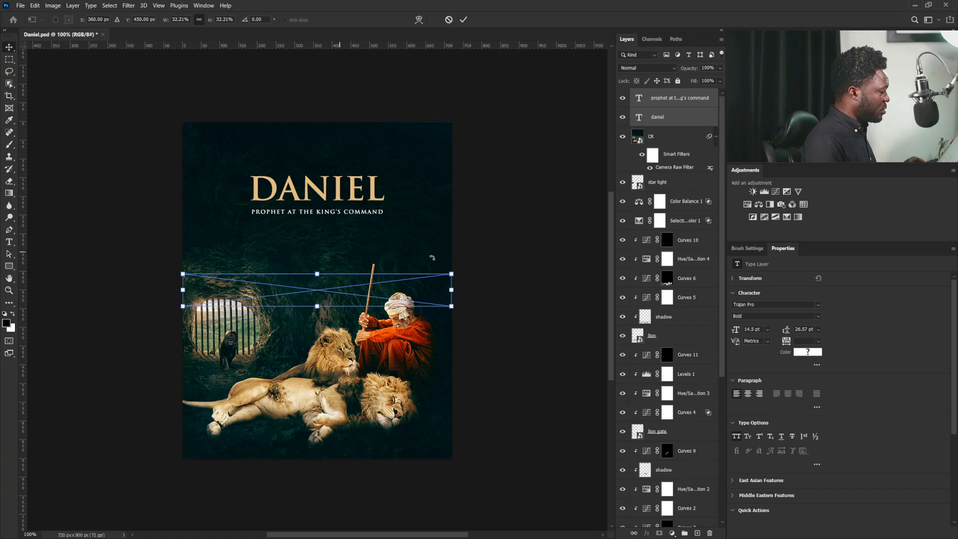
Place the legal-logos credits block below the subtitle, scaled to 20.73%, and nudge it slightly down
drag(452, 274, 397, 278)
drag(335, 282, 340, 227)
drag(279, 248, 327, 255)
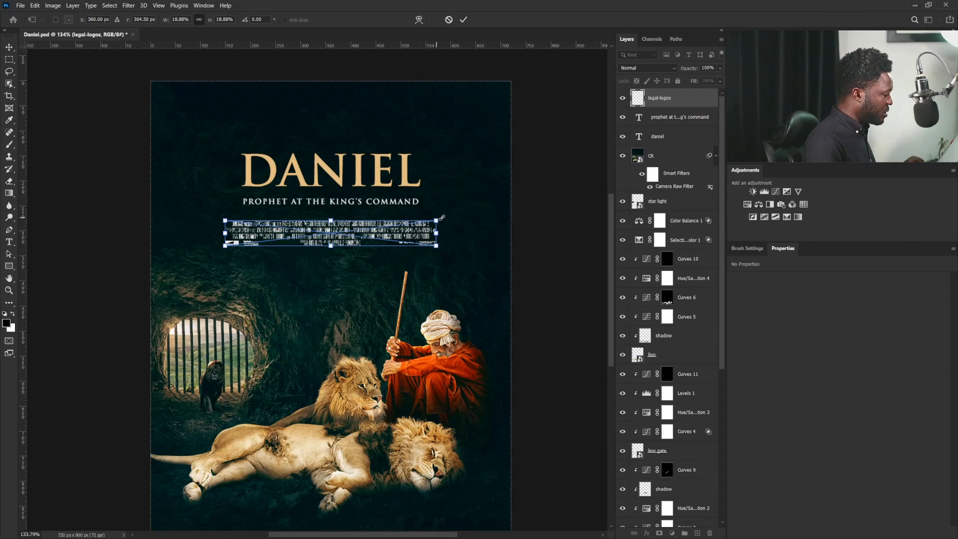
drag(442, 218, 453, 217)
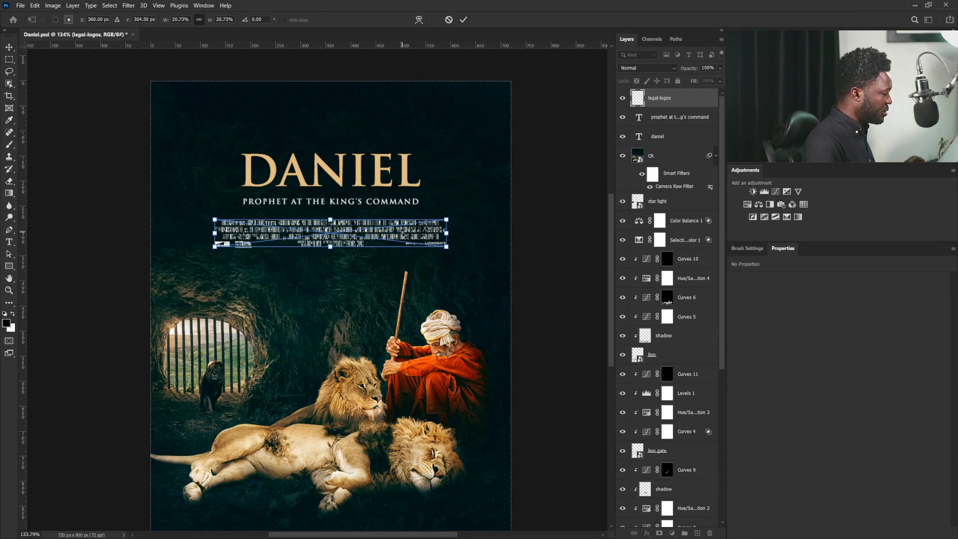
key(Return)
drag(376, 239, 376, 243)
Move the title, subtitle and legal-logos layers slightly up together
shift+click(668, 143)
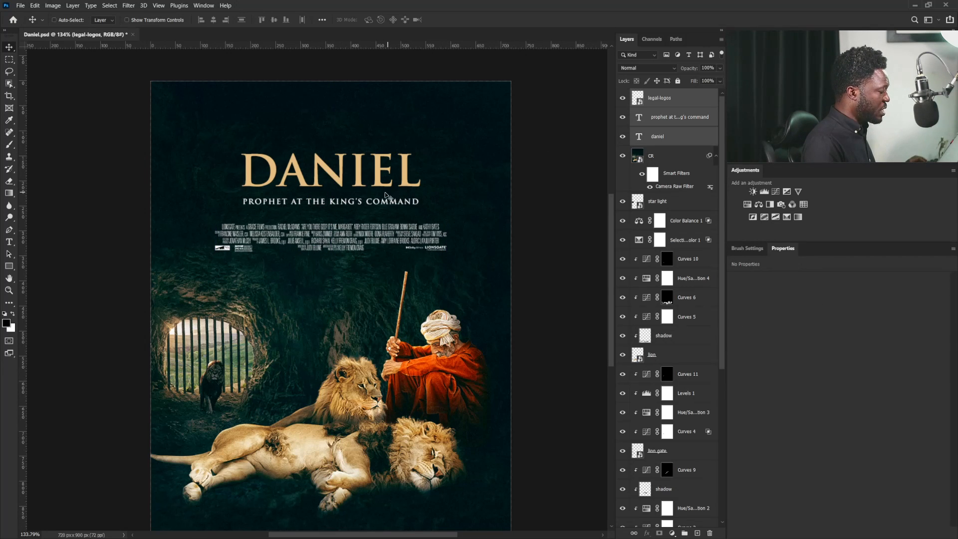
drag(372, 192, 369, 175)
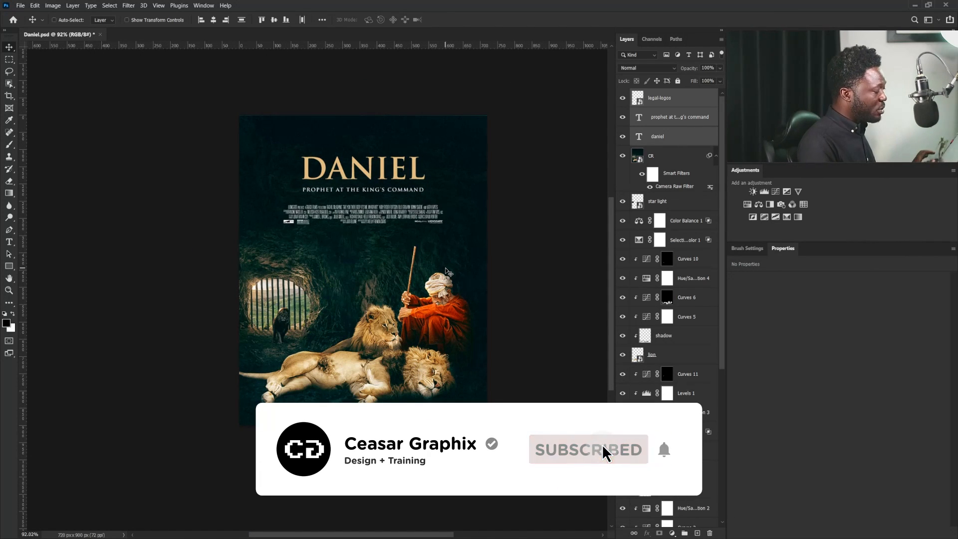
scroll(424, 249, up, 1)
scroll(424, 248, up, 2)
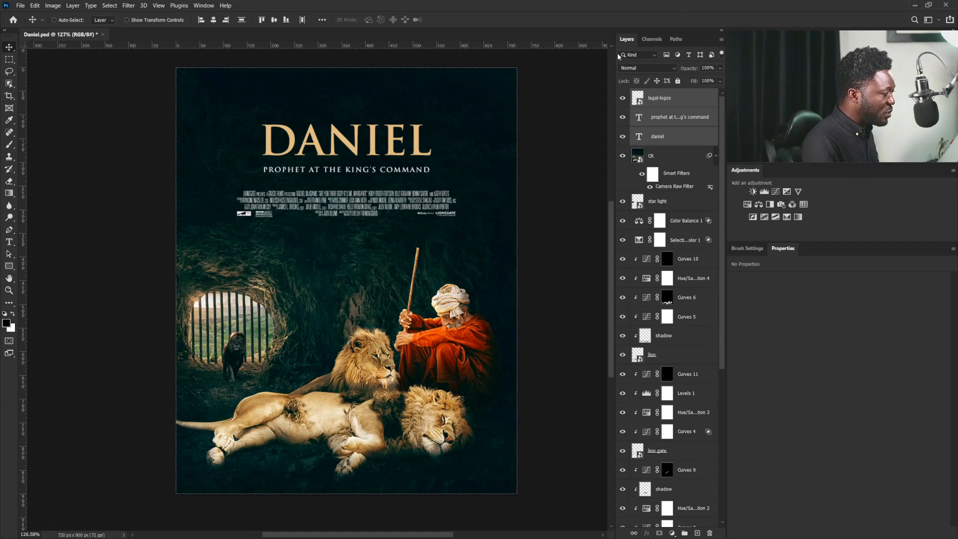
Reopen the CR layer's Camera Raw filter and calibrate the red primary to hue +7 and saturation -2
ctrl+click(513, 358)
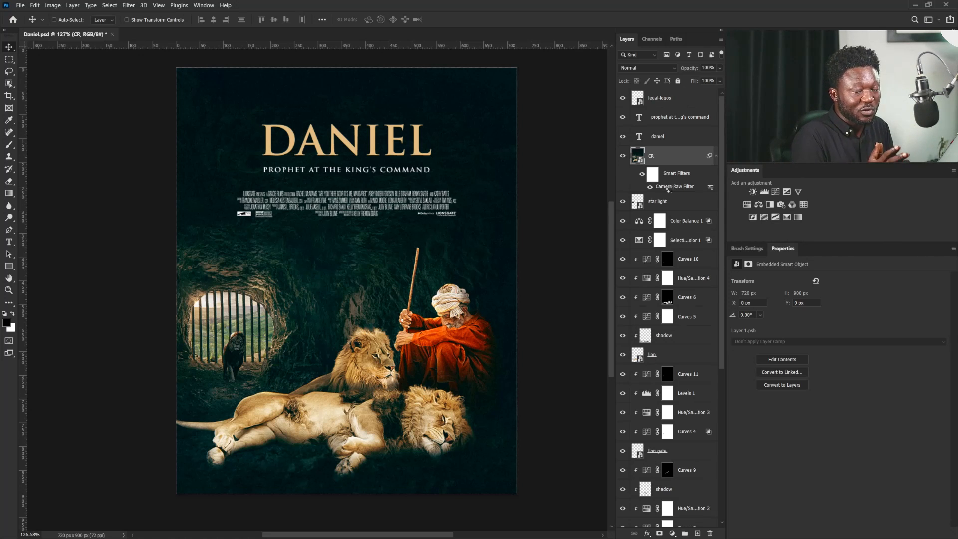
double_click(668, 187)
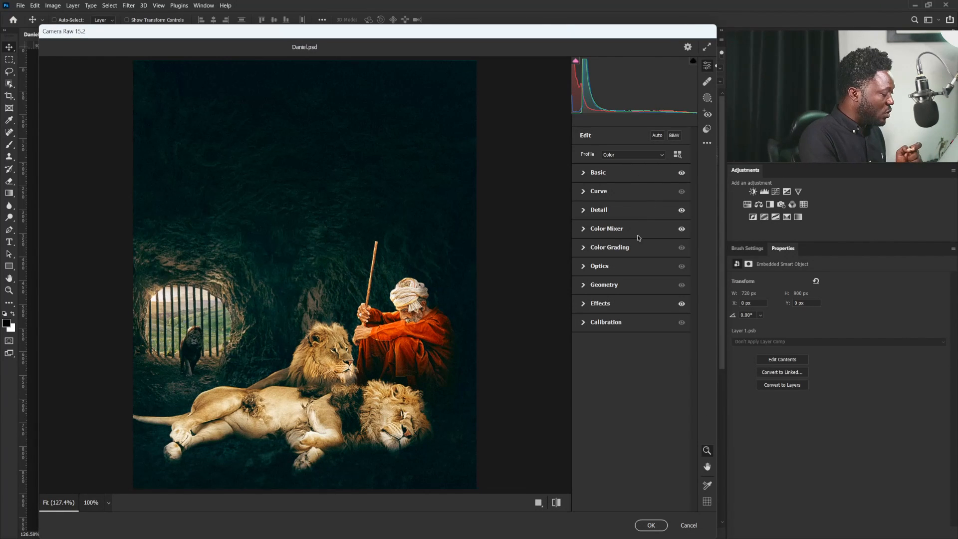
click(583, 323)
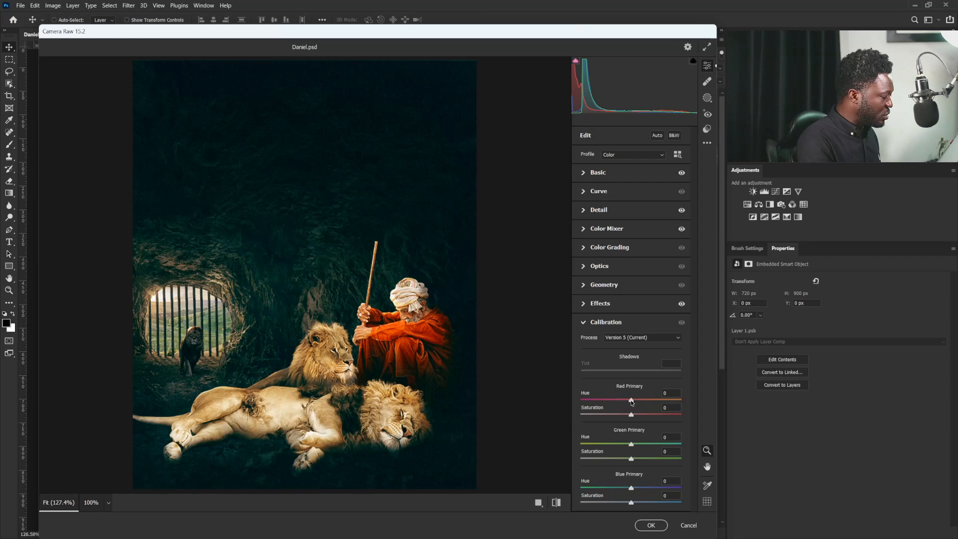
drag(631, 400, 624, 400)
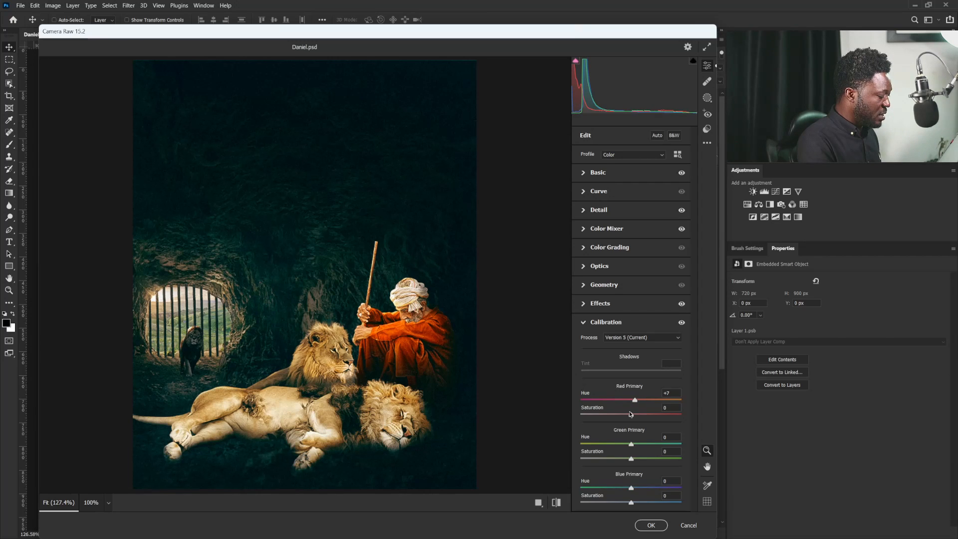
drag(628, 416, 625, 413)
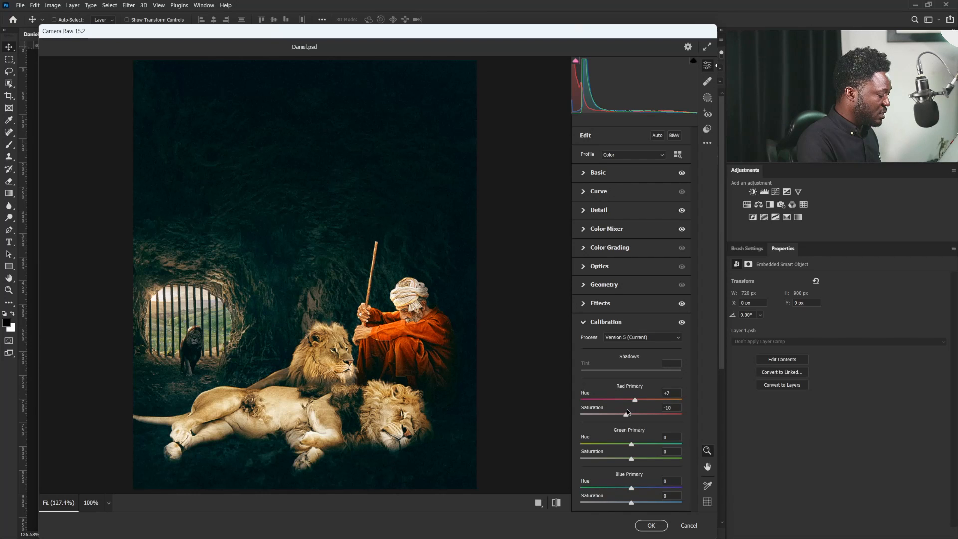
drag(627, 410, 630, 410)
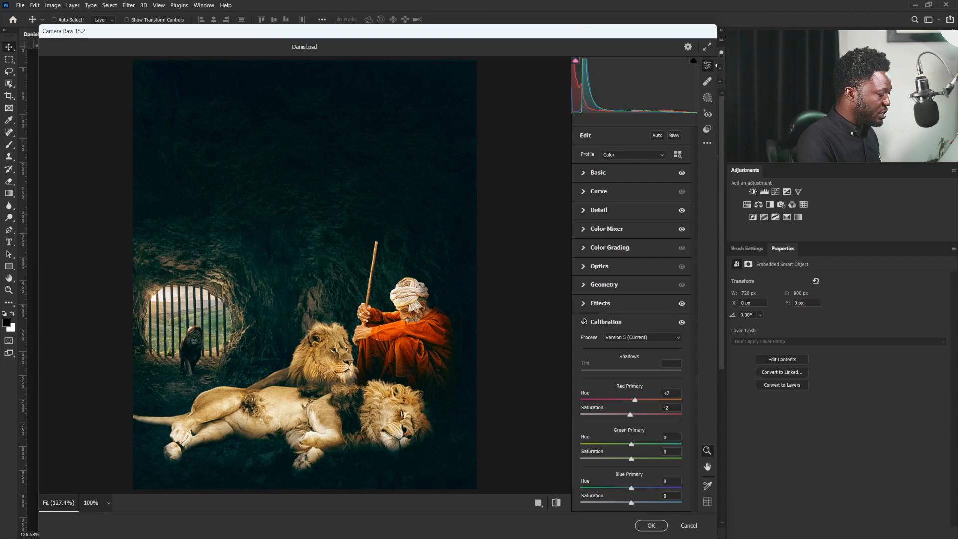
click(584, 322)
Set the colour mixer saturation to -26 for reds and +1 for oranges, and apply the Camera Raw changes
click(585, 228)
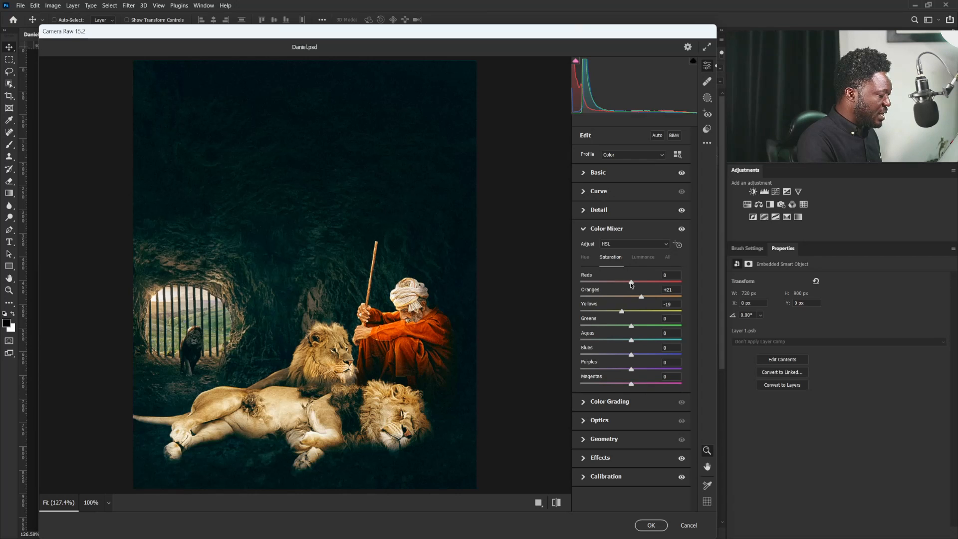
mouse_move(632, 285)
mouse_down()
mouse_move(609, 285)
mouse_move(633, 295)
mouse_up()
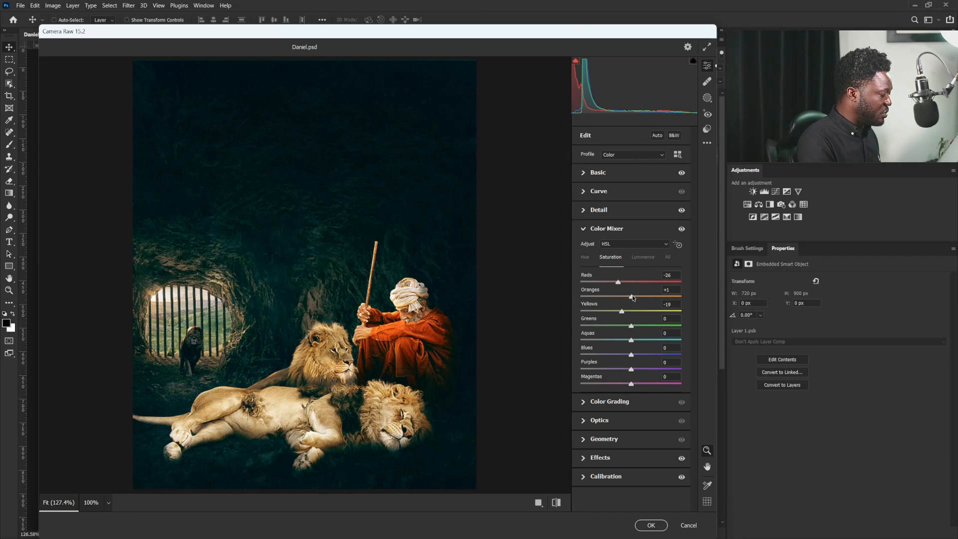
click(646, 524)
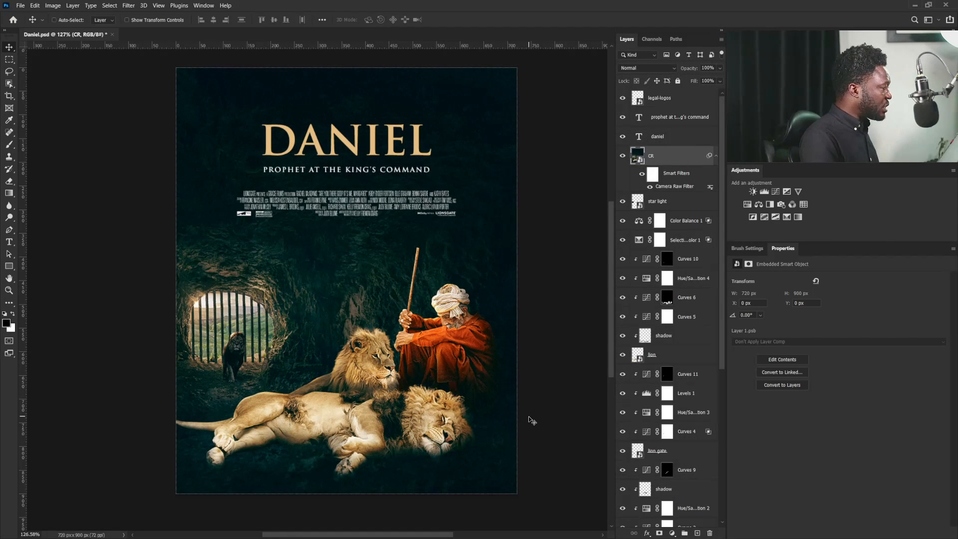